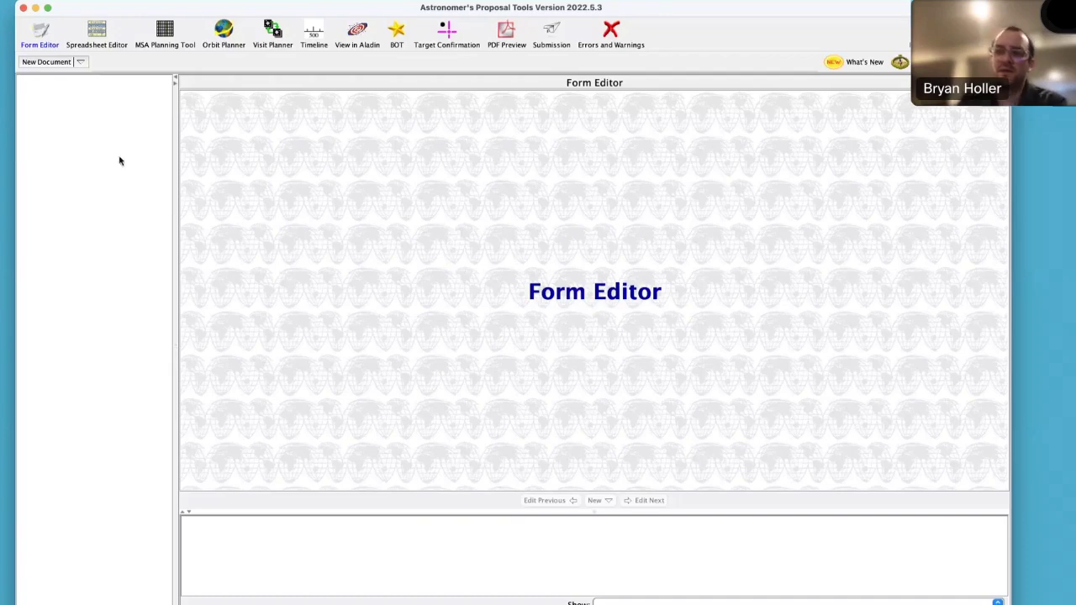
- Create a new JWST proposal document
{"action": "left_click", "coordinate": [83, 63]}
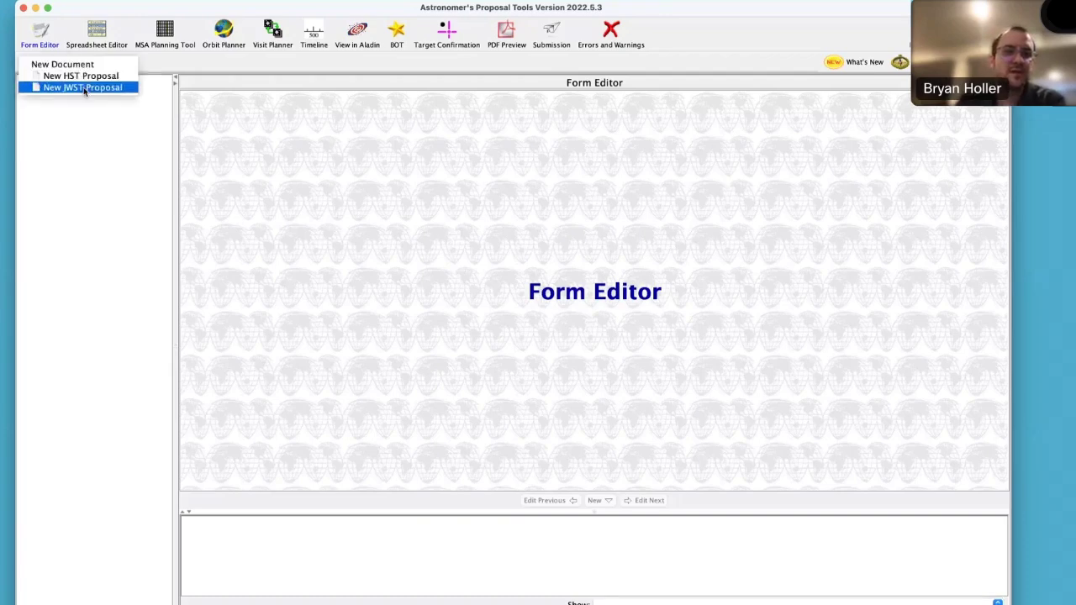
{"action": "left_click", "coordinate": [84, 89]}
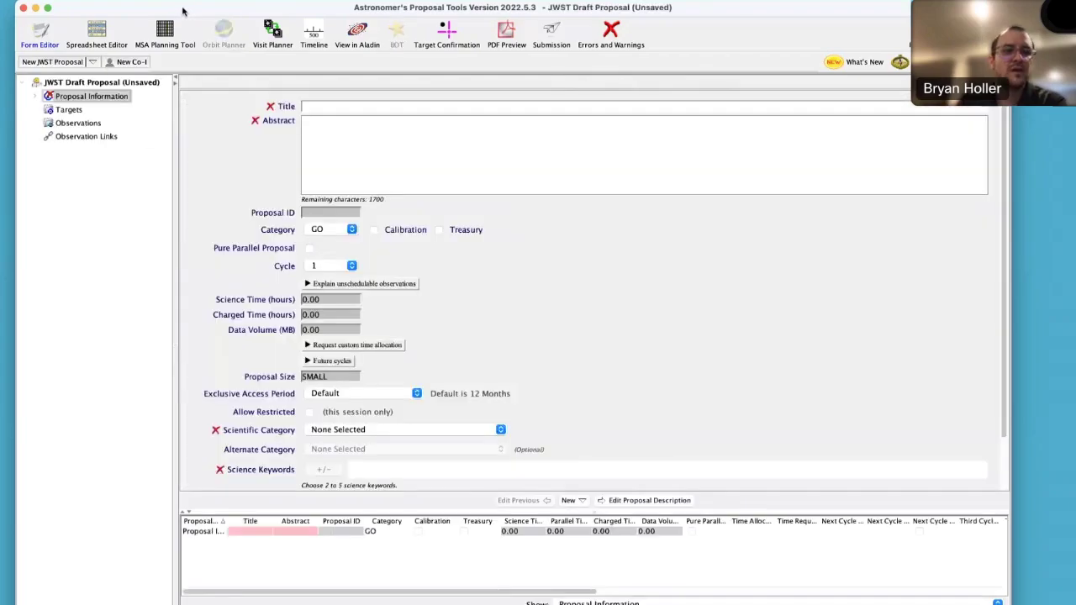
{"action": "left_click_drag", "start_coordinate": [184, 11], "coordinate": [195, 10]}
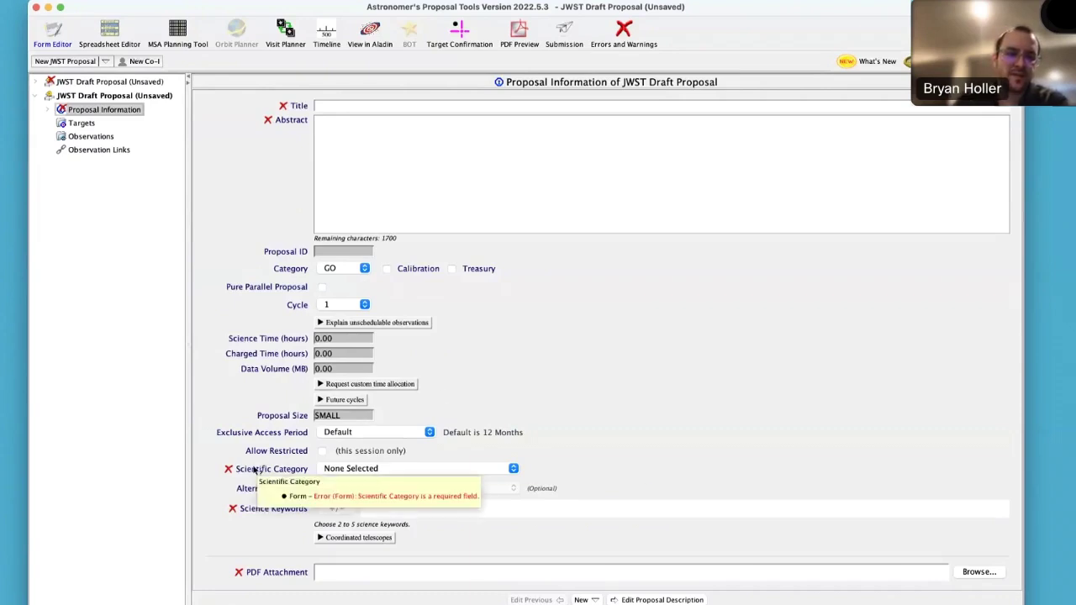
- Set the proposal's scientific category to Solar System Astronomy
{"action": "left_click", "coordinate": [494, 471]}
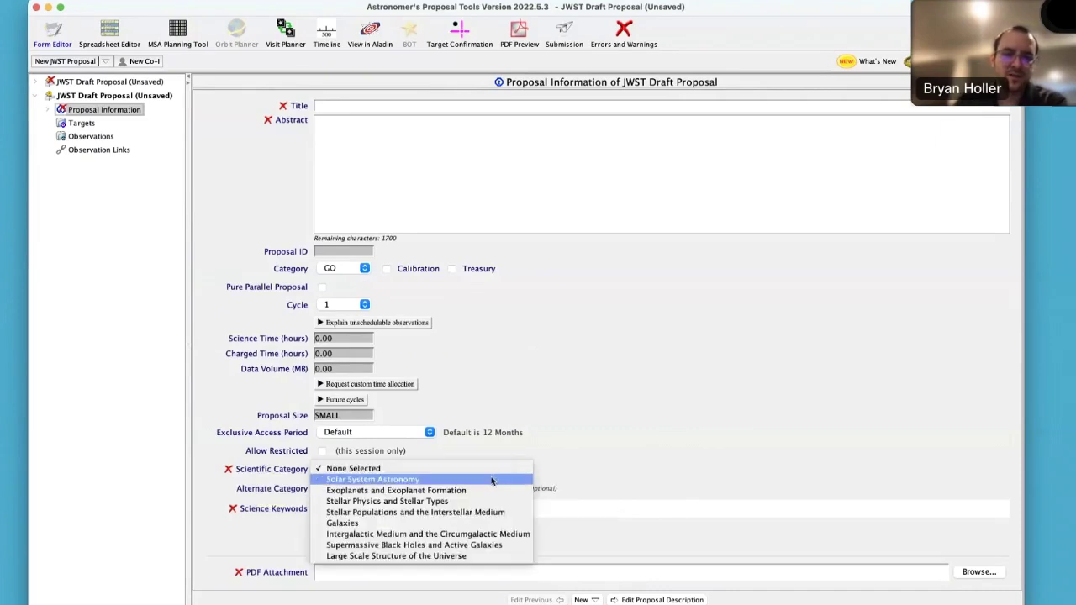
{"action": "left_click", "coordinate": [492, 480]}
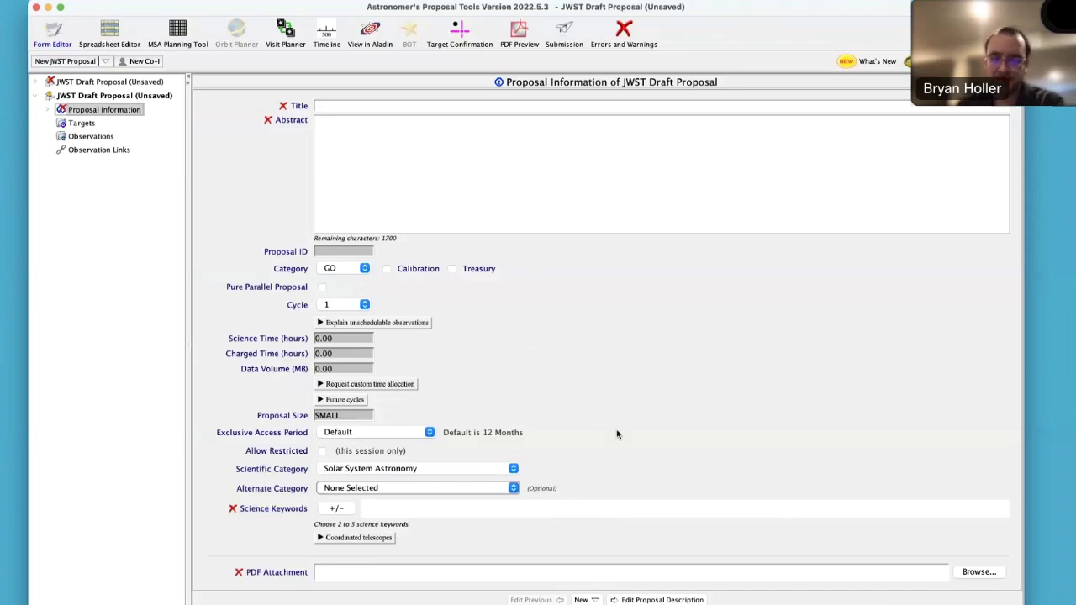
{"action": "left_click", "coordinate": [510, 469]}
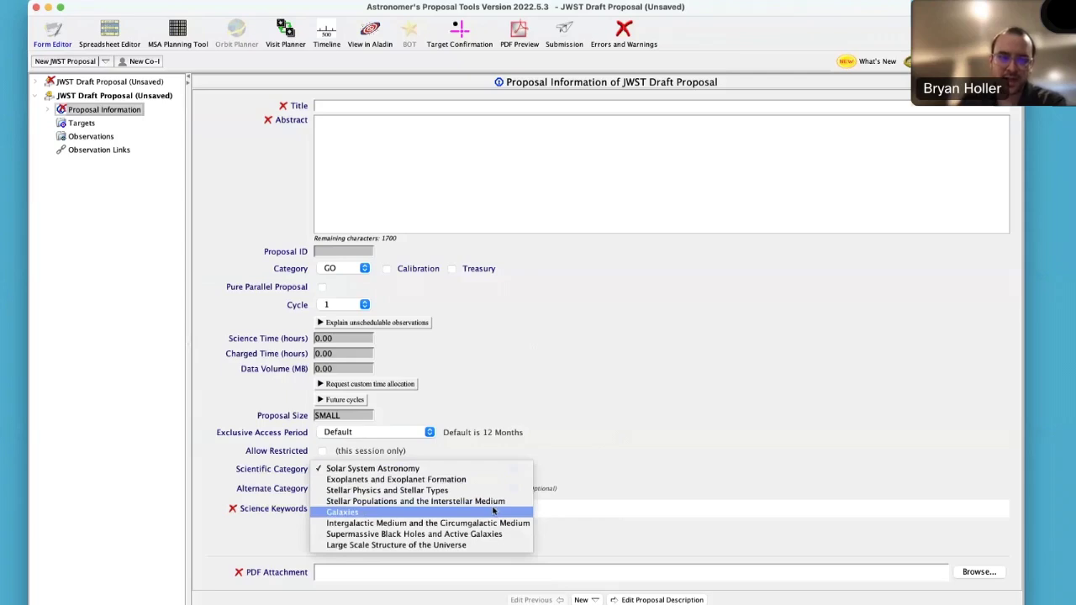
{"action": "left_click", "coordinate": [637, 458]}
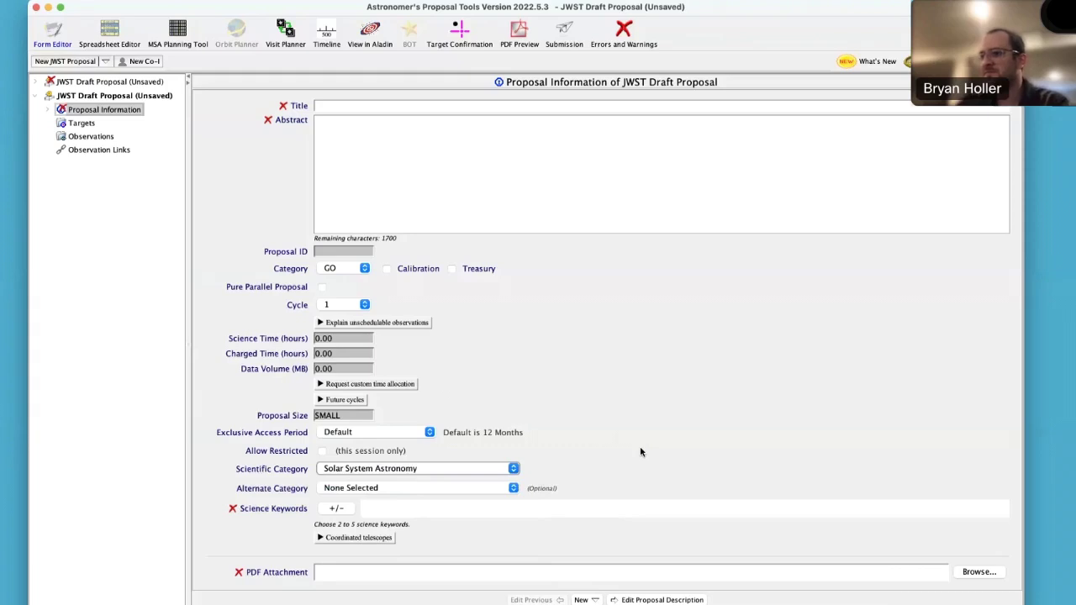
- Review the available alternate categories and the science keywords for the proposal without choosing any
{"action": "left_click", "coordinate": [499, 493]}
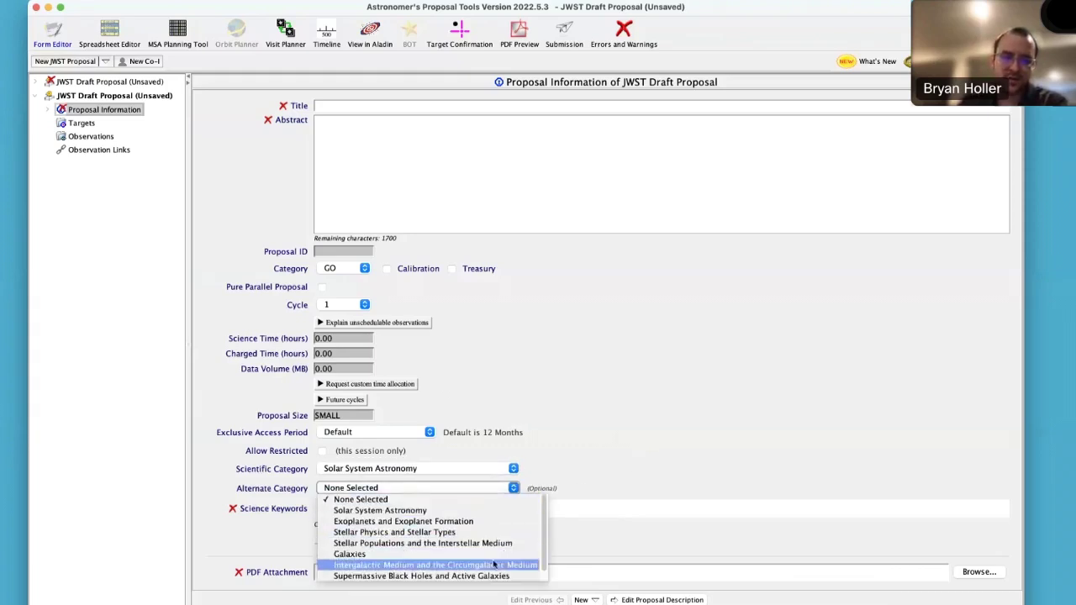
{"action": "scroll", "coordinate": [496, 565], "scroll_direction": "down", "scroll_amount": 1}
{"action": "scroll", "coordinate": [496, 565], "scroll_direction": "up", "scroll_amount": 1}
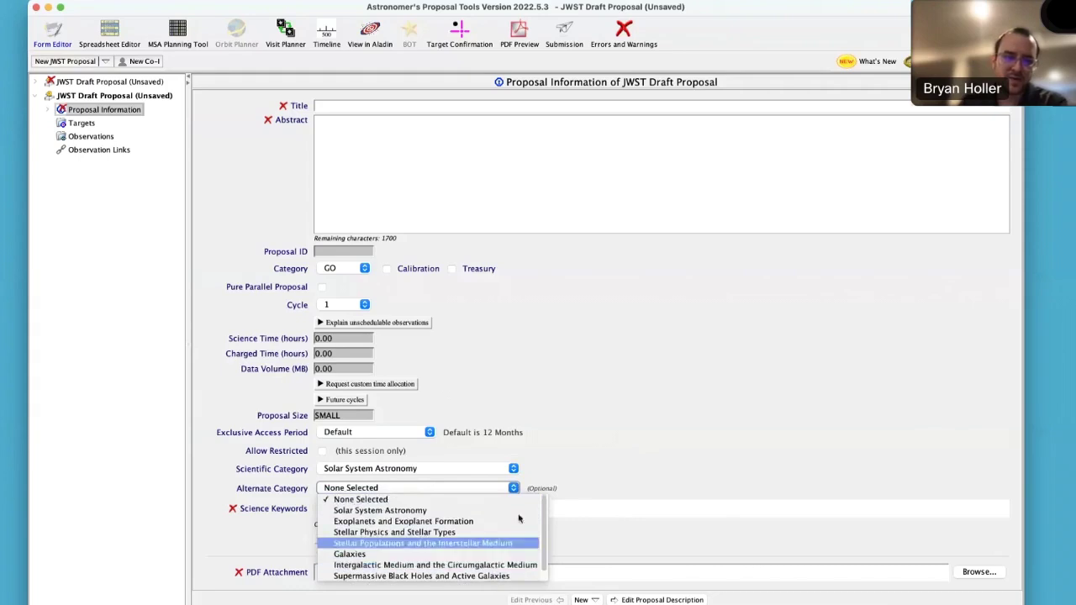
{"action": "left_click", "coordinate": [637, 434]}
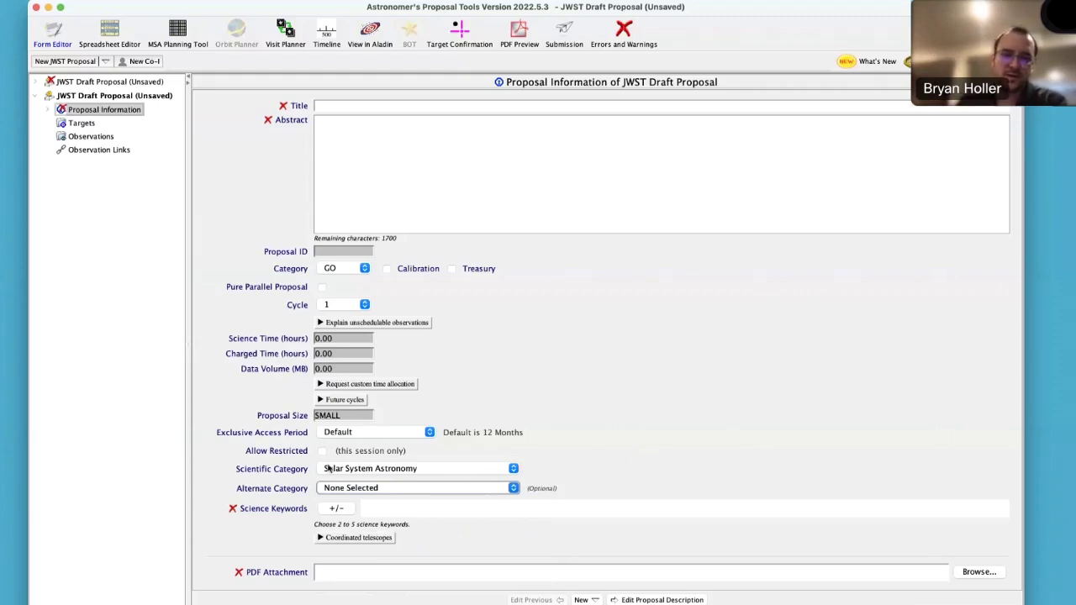
{"action": "left_click", "coordinate": [336, 509]}
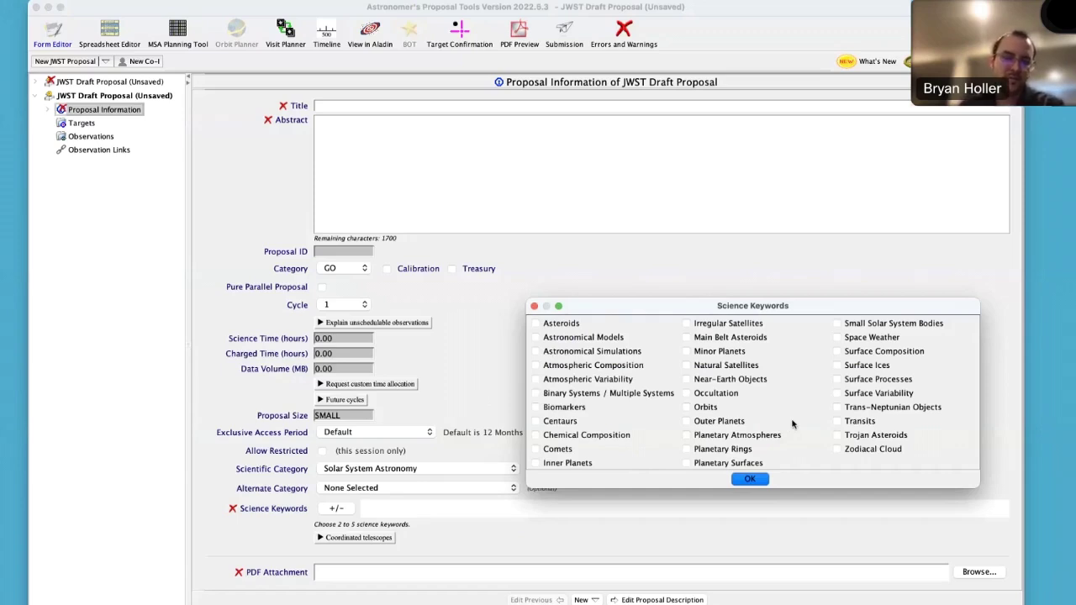
{"action": "left_click", "coordinate": [750, 480]}
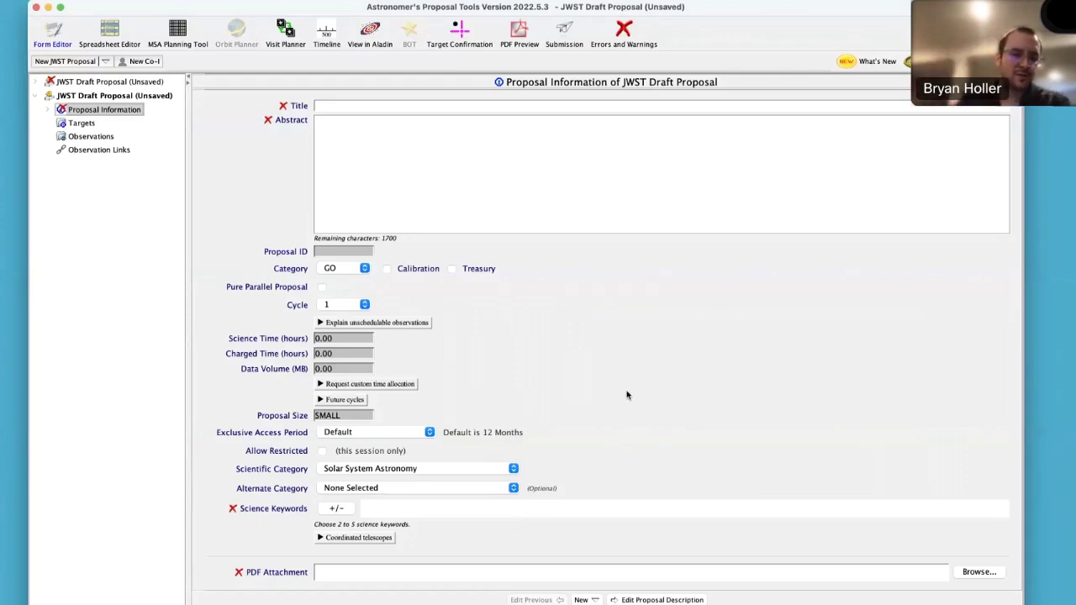
- Create a new solar system target in the proposal and review the options for its description
{"action": "left_click", "coordinate": [77, 126]}
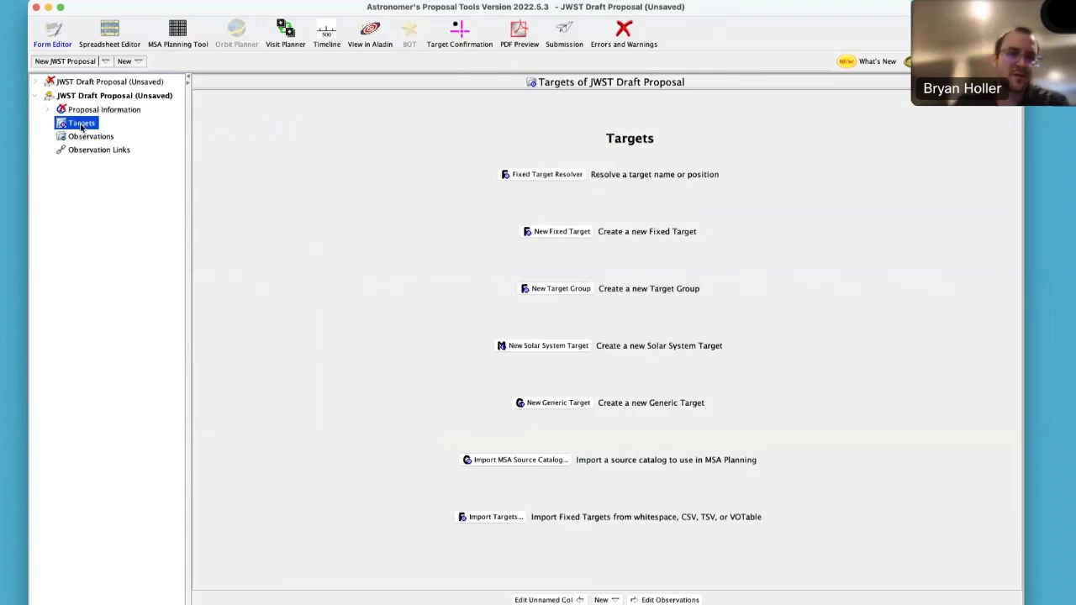
{"action": "left_click", "coordinate": [541, 346]}
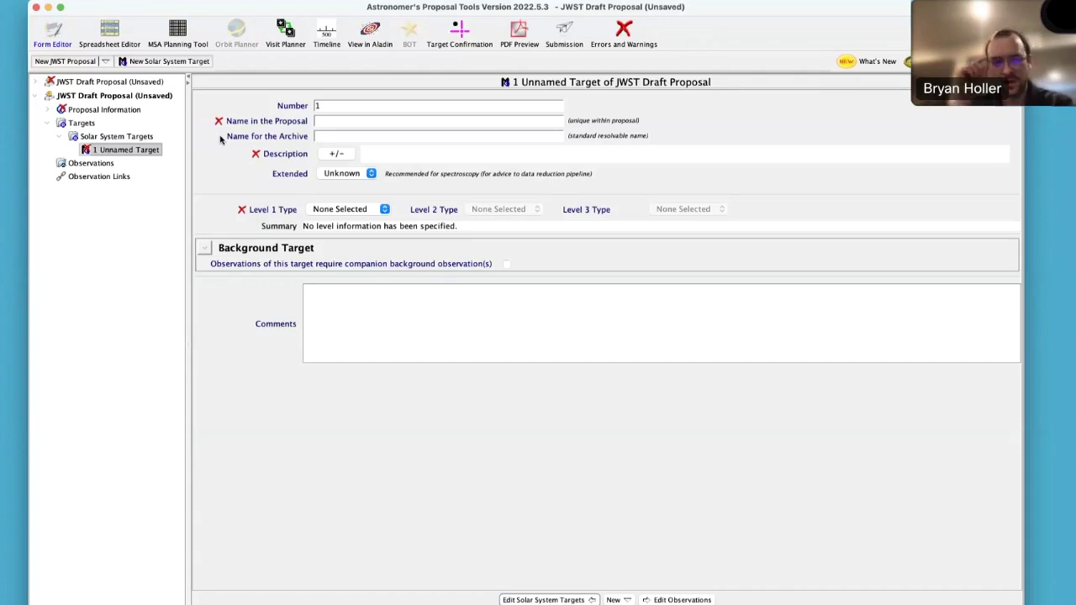
{"action": "left_click", "coordinate": [334, 155]}
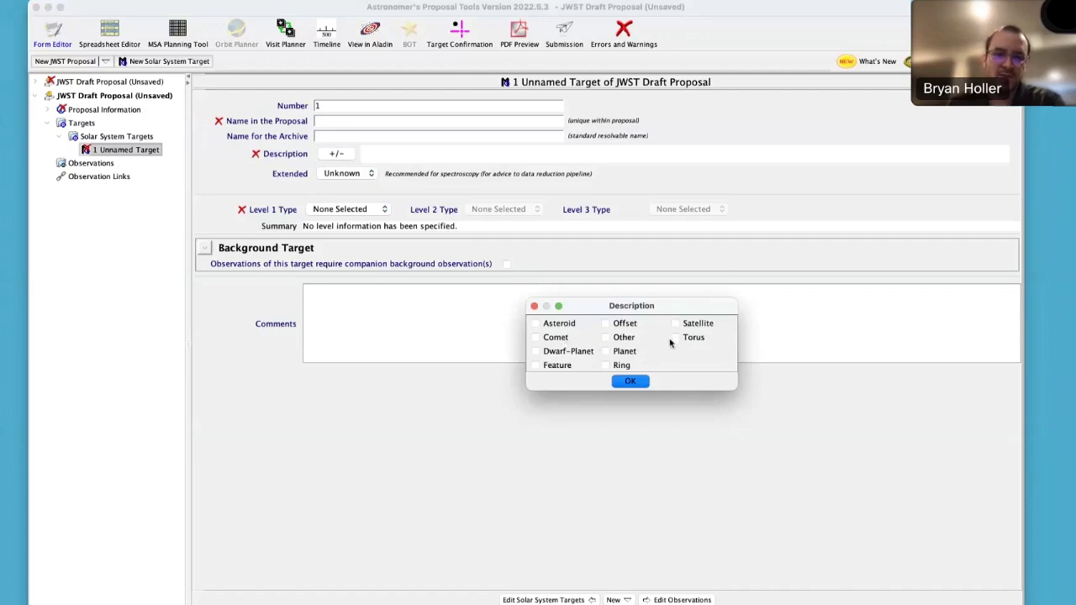
{"action": "left_click", "coordinate": [633, 384]}
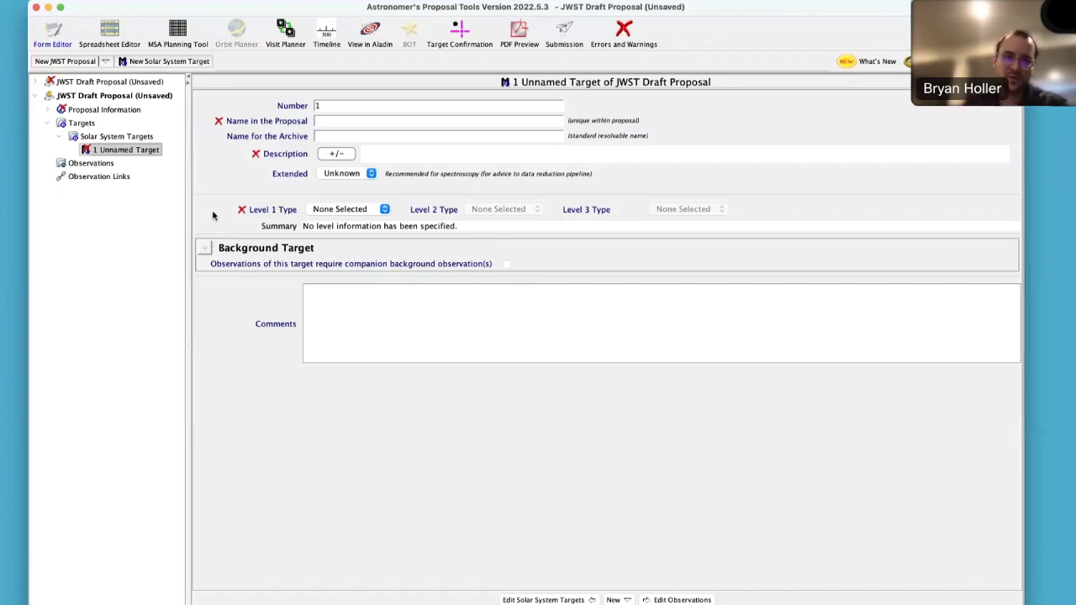
- Define Level 1 of the unnamed target as a Standard Target and choose JUPITER
{"action": "left_click", "coordinate": [370, 210]}
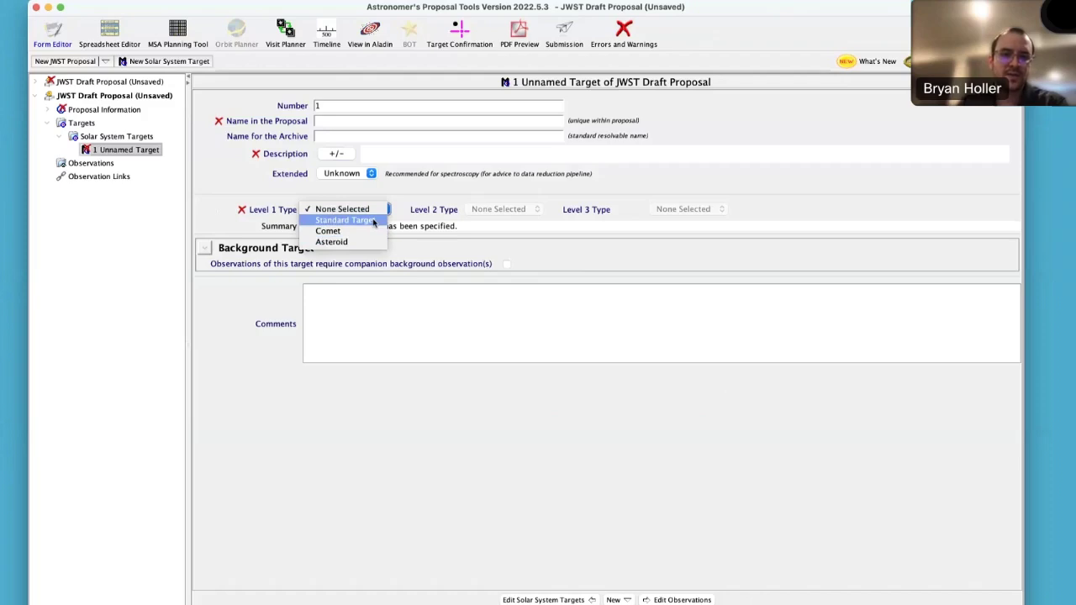
{"action": "left_click", "coordinate": [374, 222]}
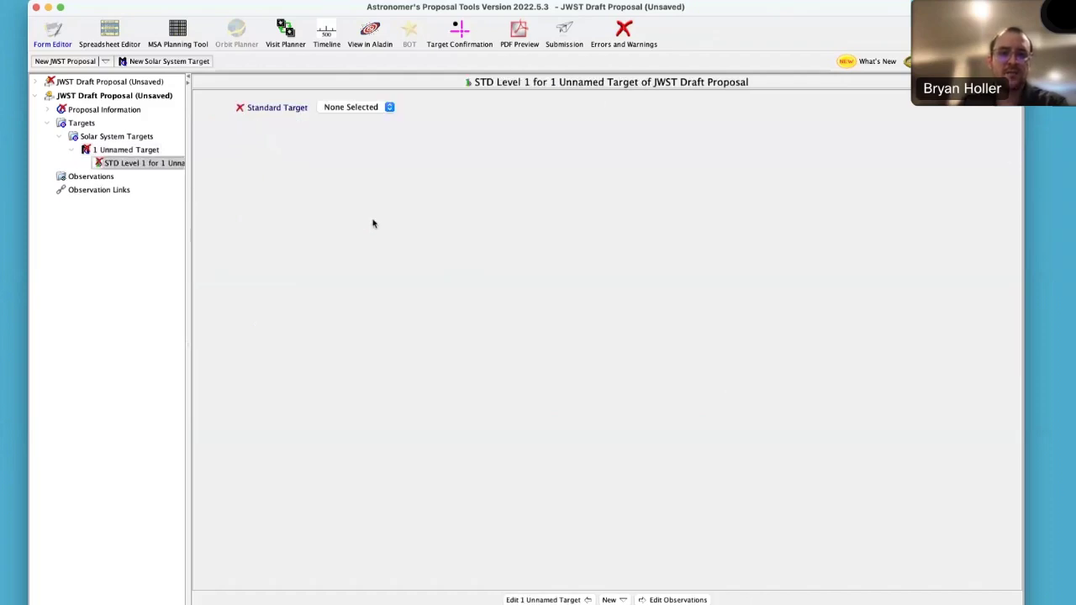
{"action": "left_click", "coordinate": [371, 110]}
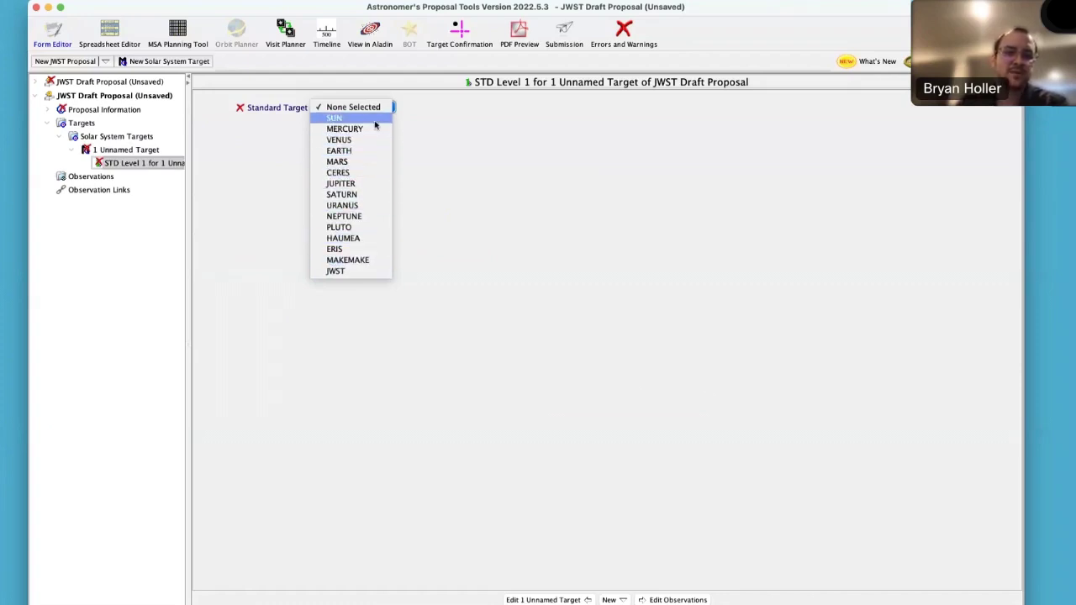
{"action": "left_click", "coordinate": [374, 185]}
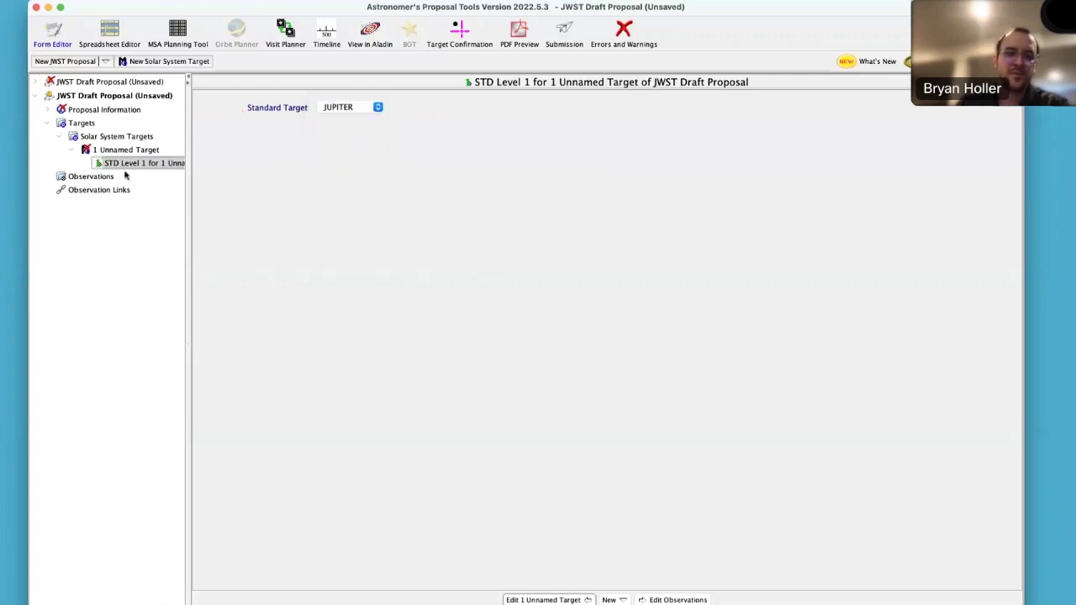
- Define Level 2 of the unnamed target as a Standard Target and choose IO from Jupiter's satellites
{"action": "left_click", "coordinate": [127, 153]}
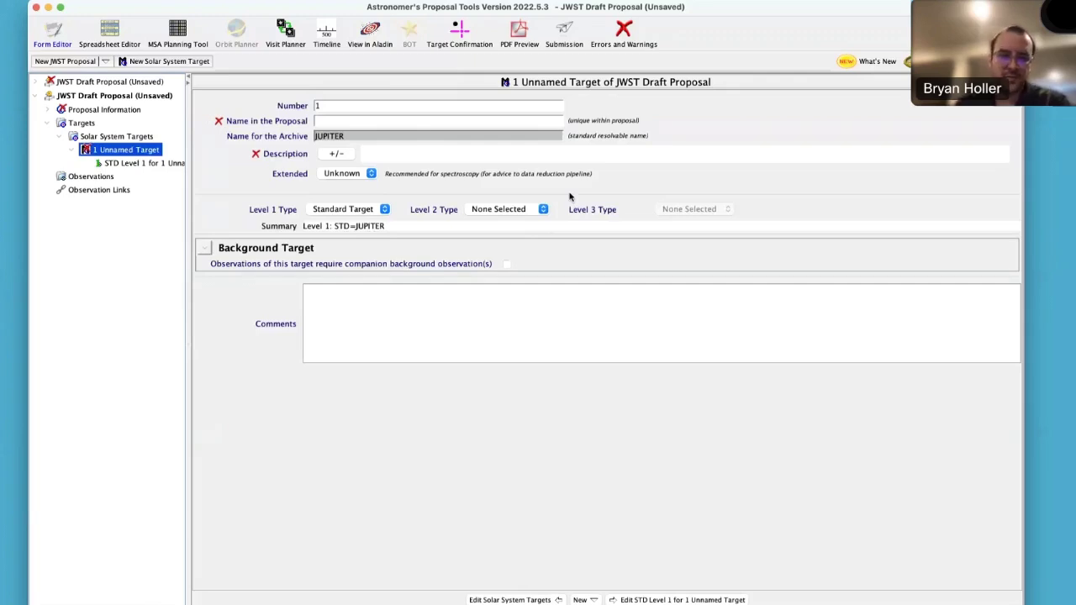
{"action": "left_click", "coordinate": [514, 212]}
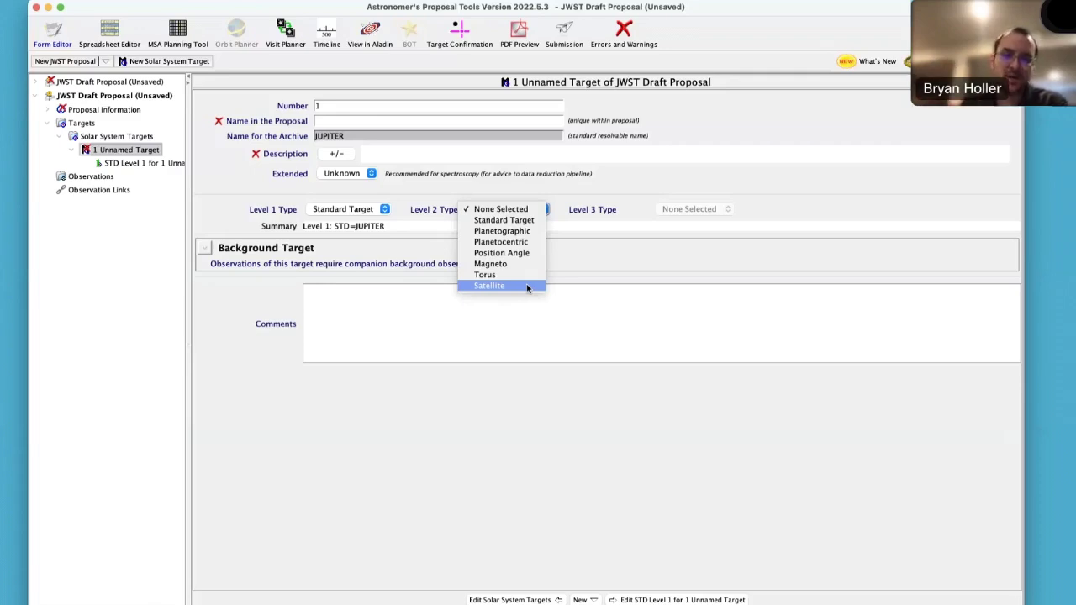
{"action": "left_click", "coordinate": [530, 225]}
{"action": "left_click", "coordinate": [382, 108]}
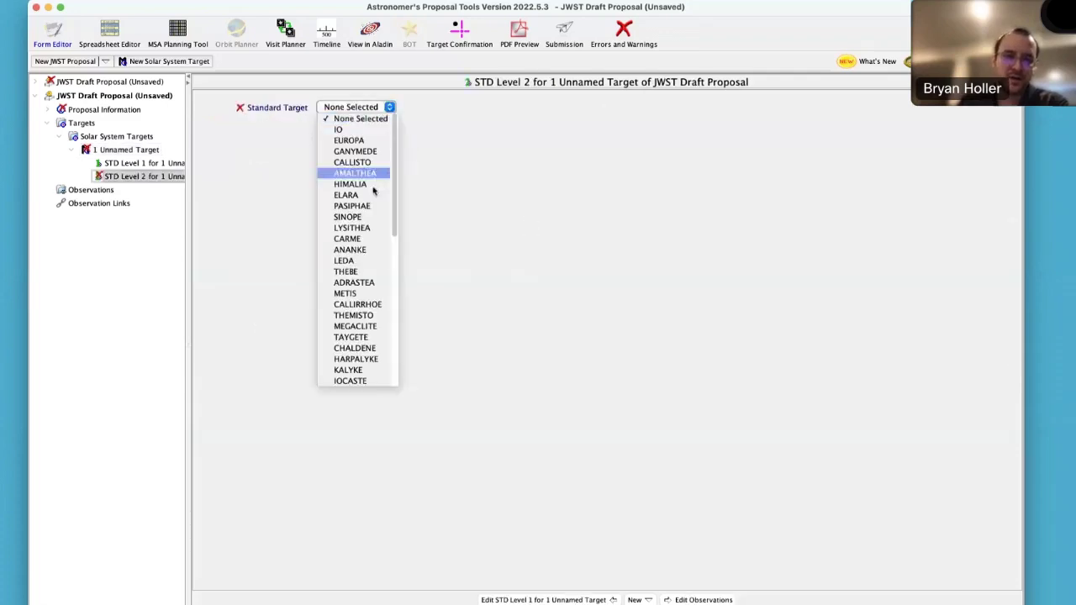
{"action": "scroll", "coordinate": [364, 272], "scroll_direction": "down", "scroll_amount": 7}
{"action": "scroll", "coordinate": [363, 274], "scroll_direction": "up", "scroll_amount": 3}
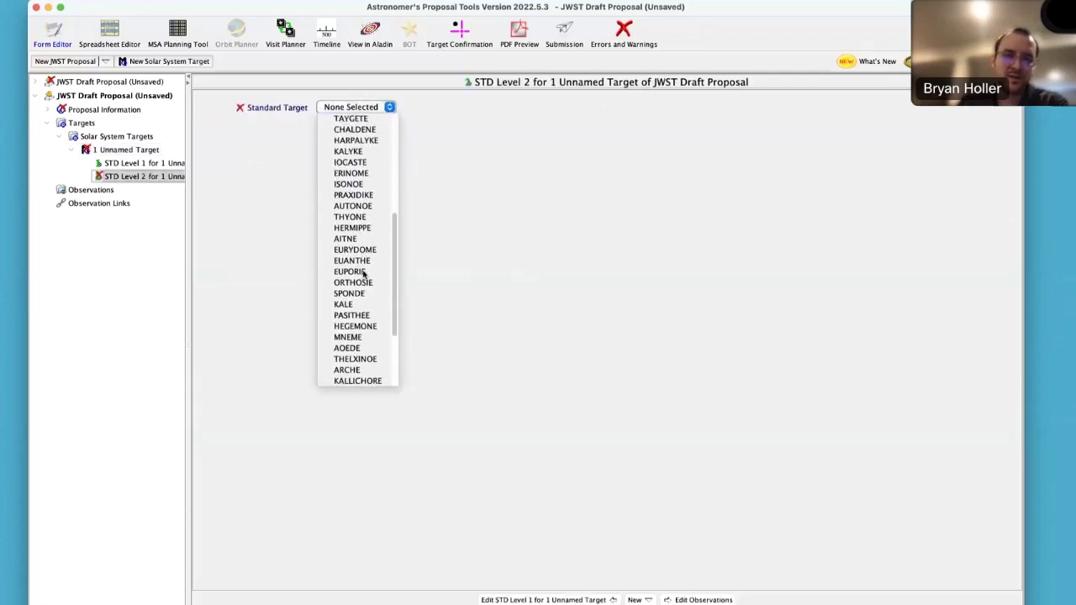
{"action": "scroll", "coordinate": [363, 274], "scroll_direction": "up", "scroll_amount": 4}
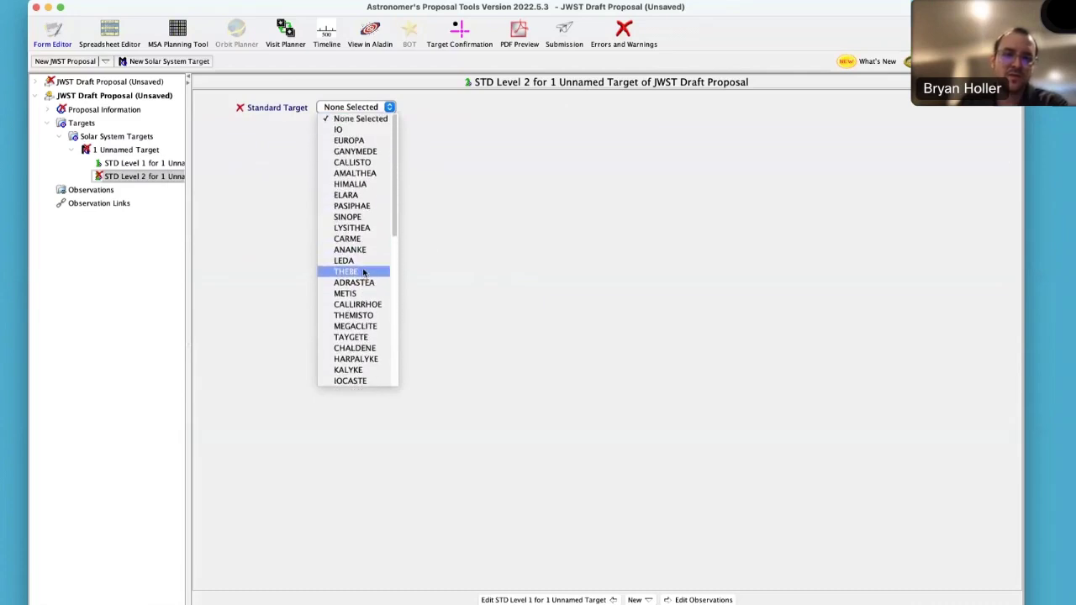
{"action": "left_click", "coordinate": [351, 131]}
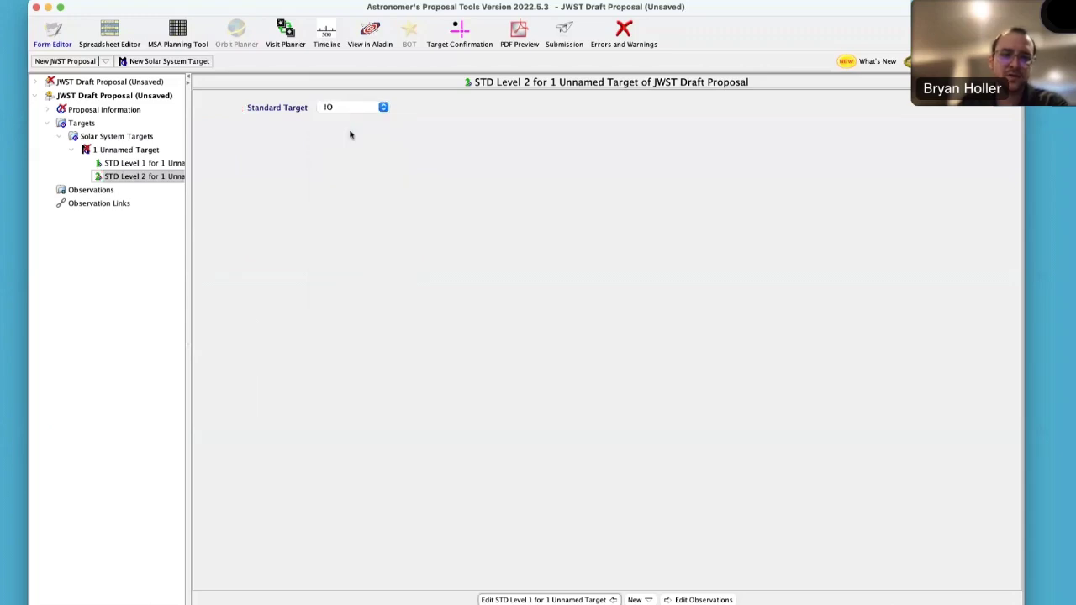
- Set the Level 3 type of the Io target to Planetographic
{"action": "left_click", "coordinate": [130, 151]}
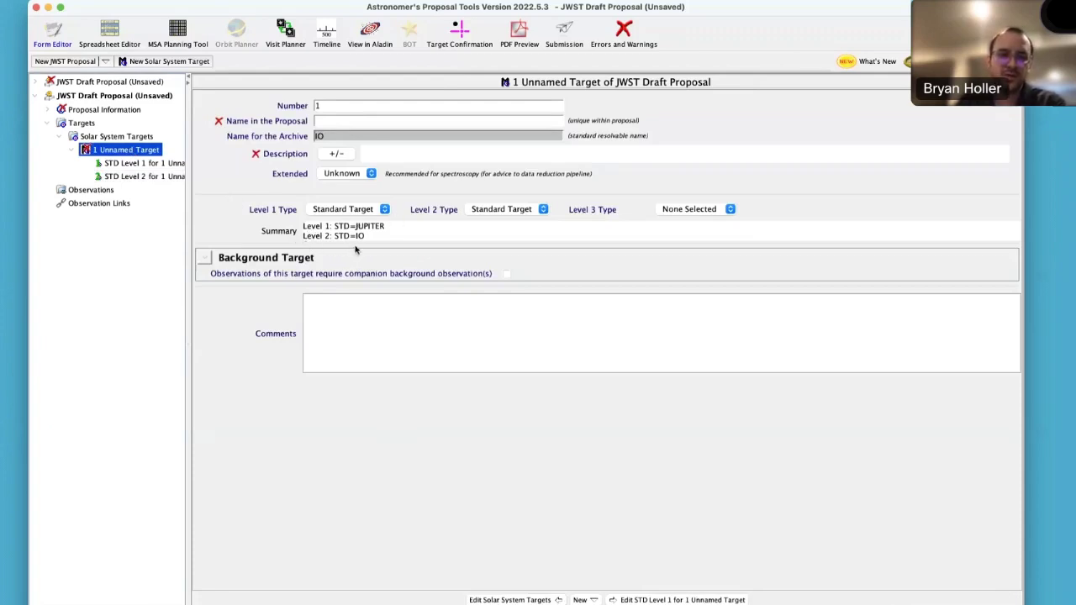
{"action": "left_click", "coordinate": [720, 211]}
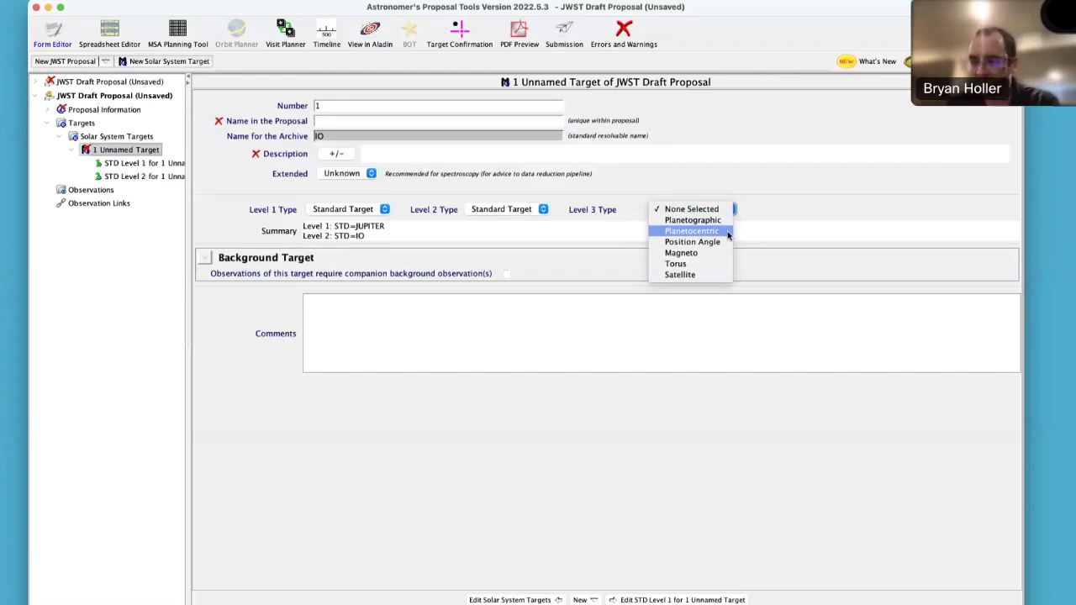
{"action": "left_click", "coordinate": [728, 237]}
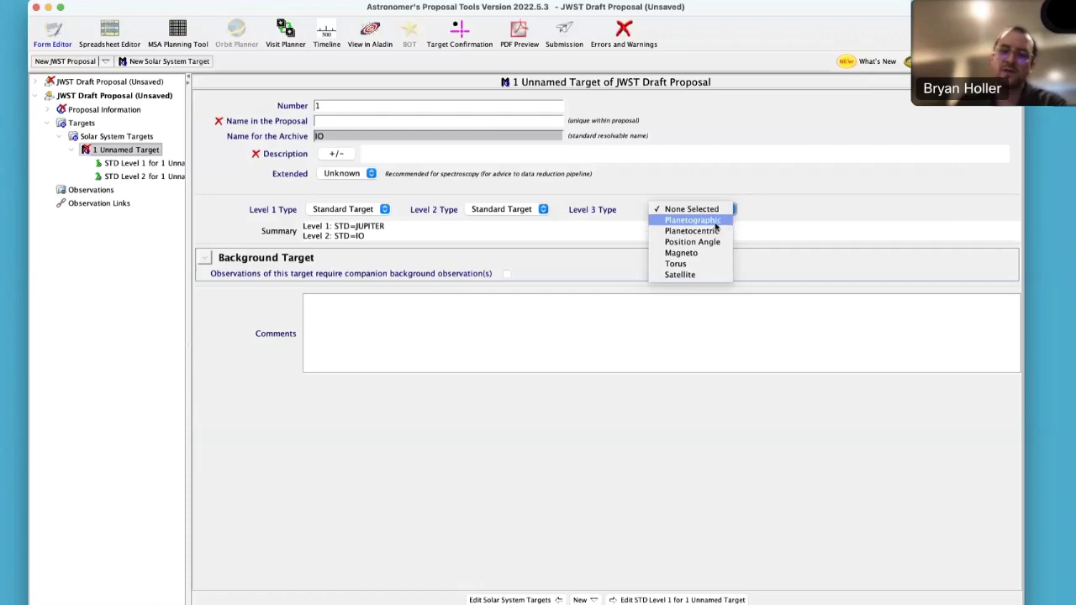
{"action": "left_click", "coordinate": [715, 222]}
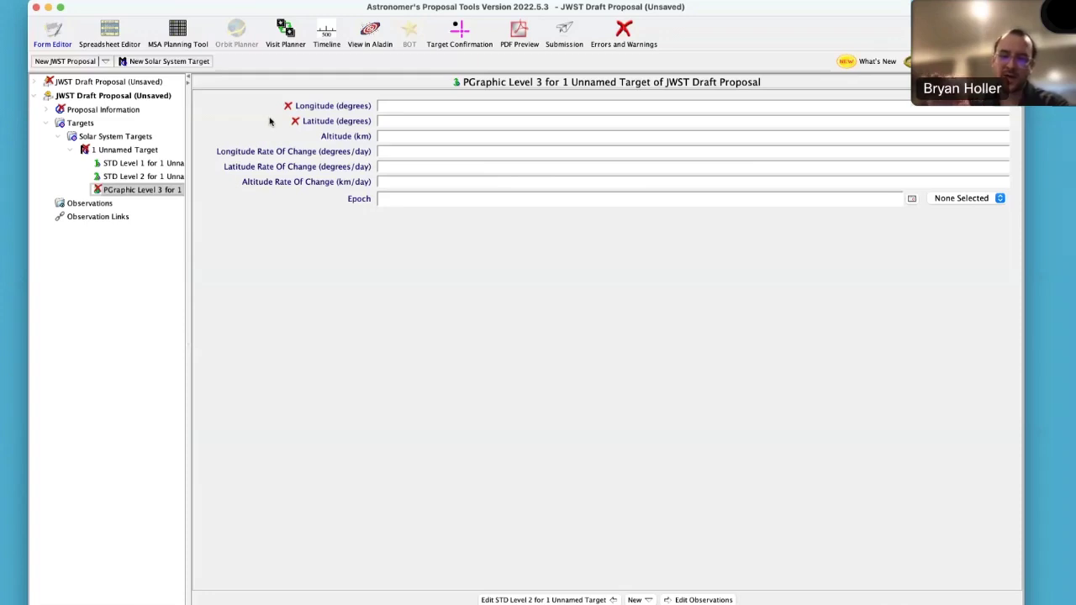
- Set the planetographic longitude to 255.3 and the latitude to -18.7 degrees, and return to the target's main form
{"action": "left_click", "coordinate": [396, 107]}
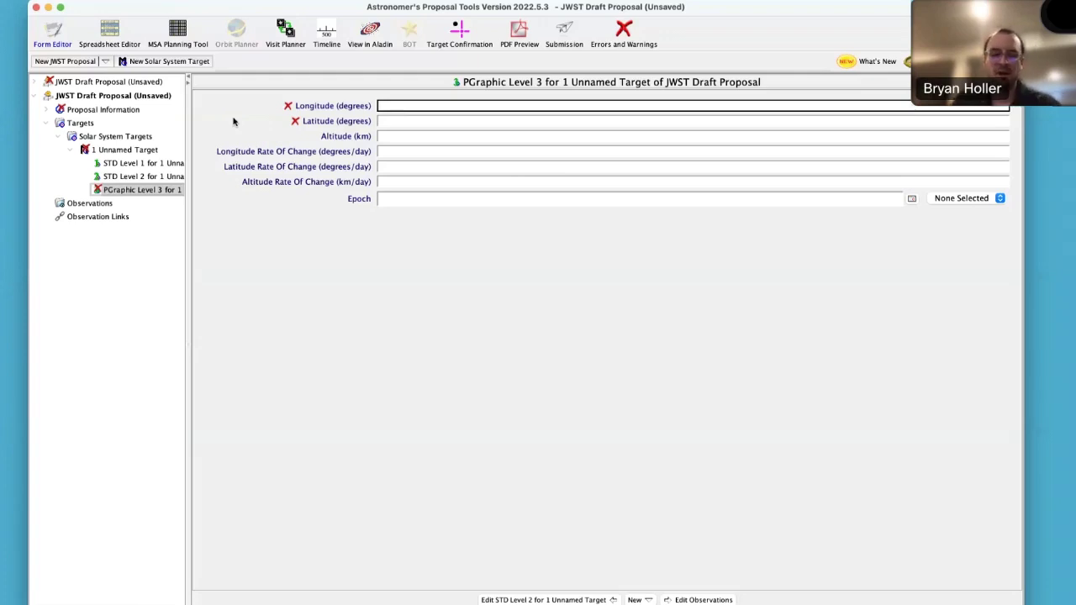
{"action": "type", "text": "255.3"}
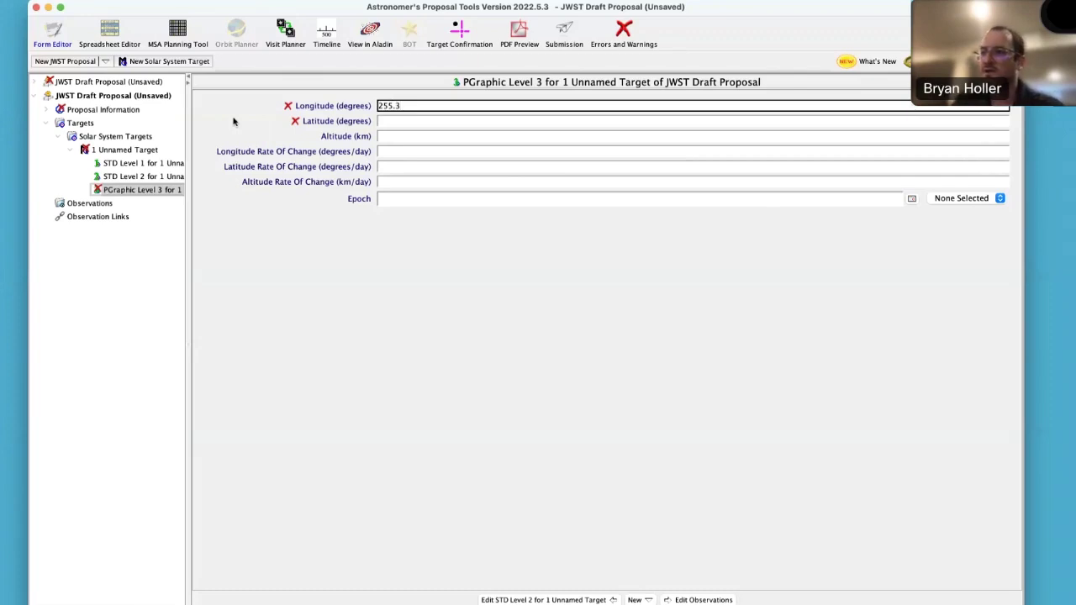
{"action": "left_click", "coordinate": [401, 121]}
{"action": "type", "text": "-18.7"}
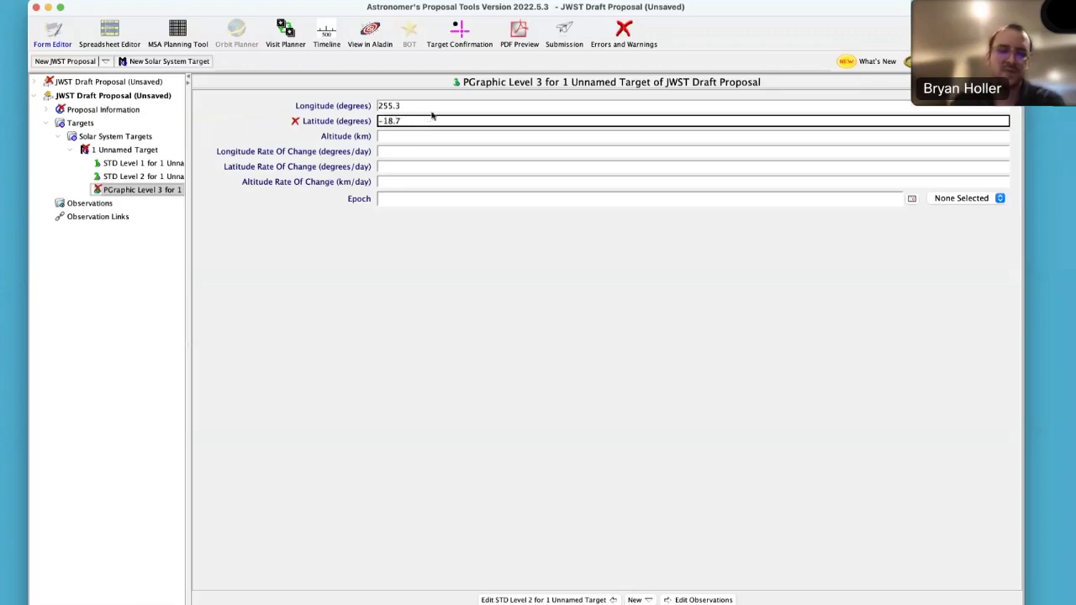
{"action": "left_click", "coordinate": [432, 106]}
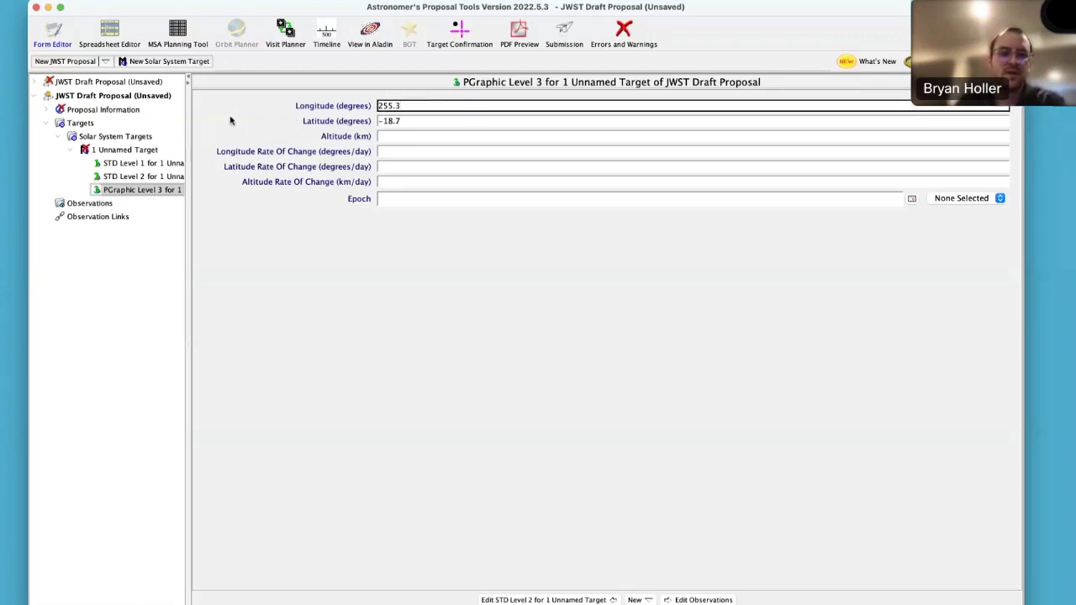
{"action": "left_click", "coordinate": [128, 151]}
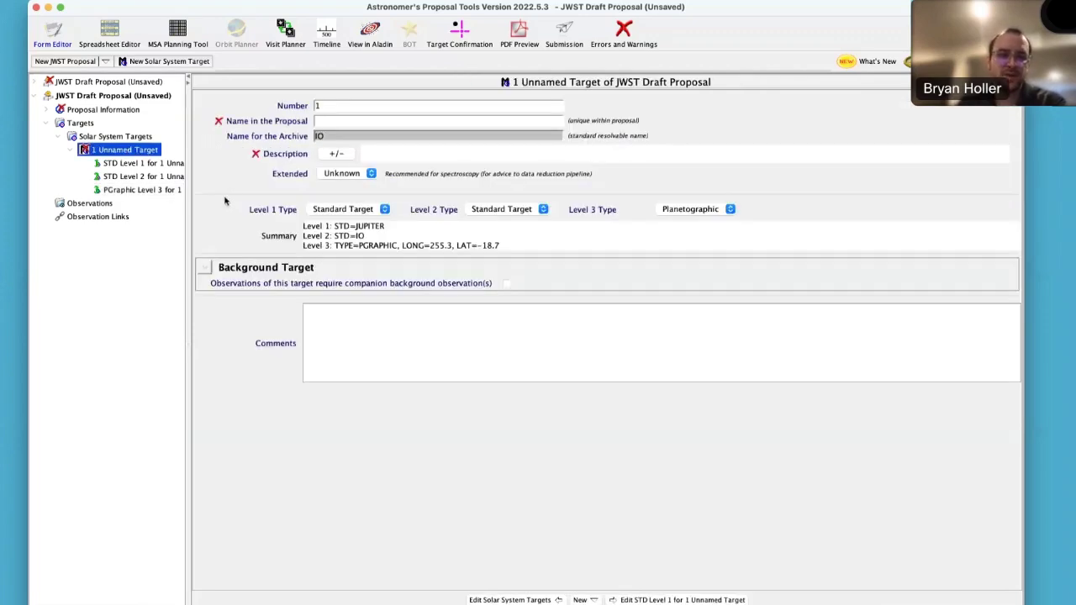
- Name the first target Pele-Volcano-Io in the proposal
{"action": "left_click", "coordinate": [331, 120]}
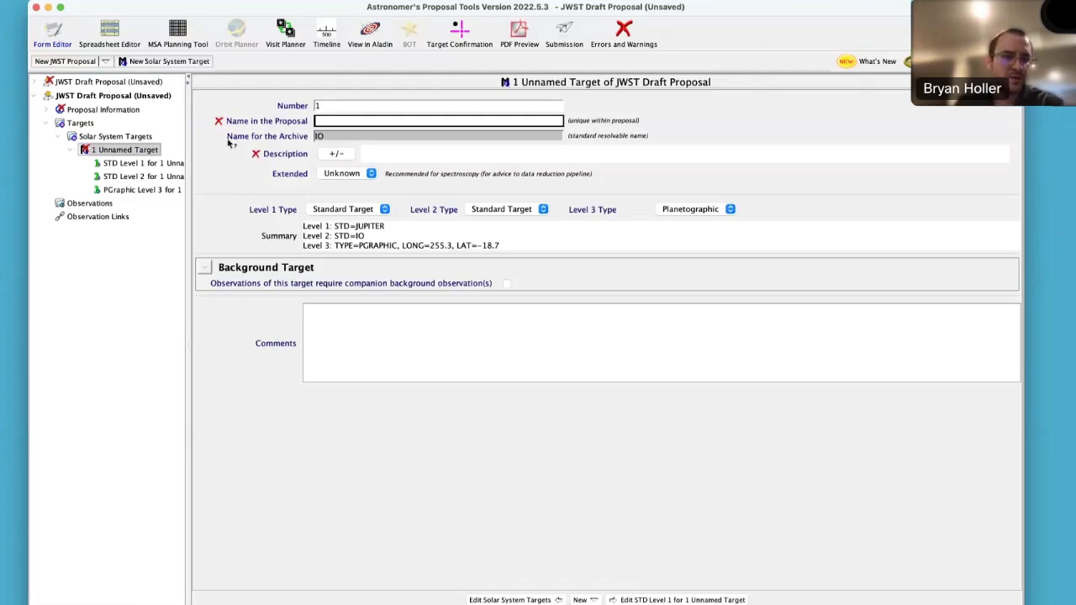
{"action": "left_click", "coordinate": [318, 138]}
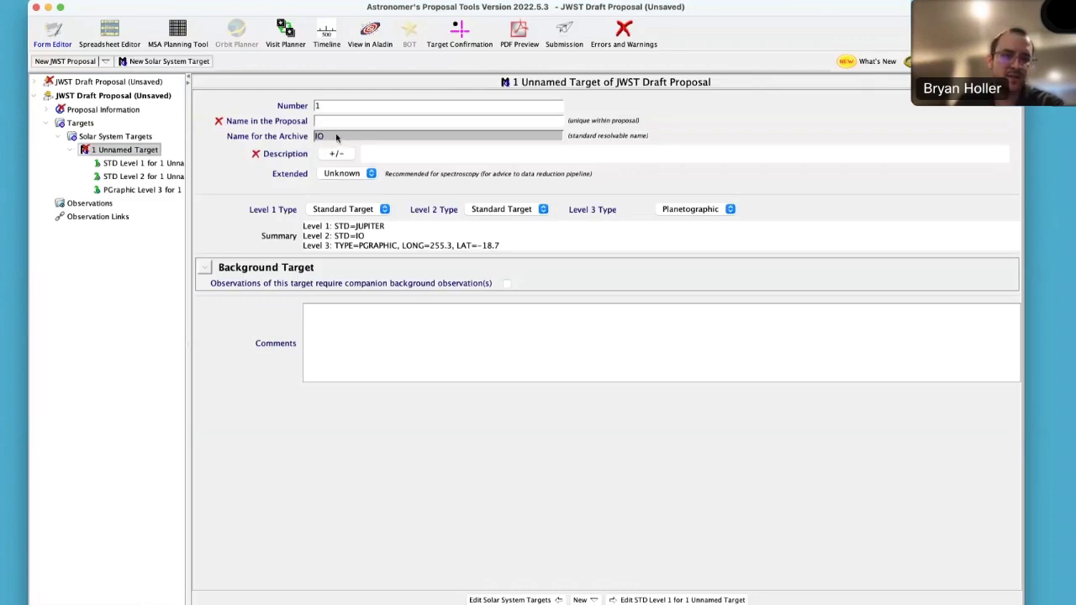
{"action": "left_click_drag", "start_coordinate": [311, 139], "coordinate": [329, 138]}
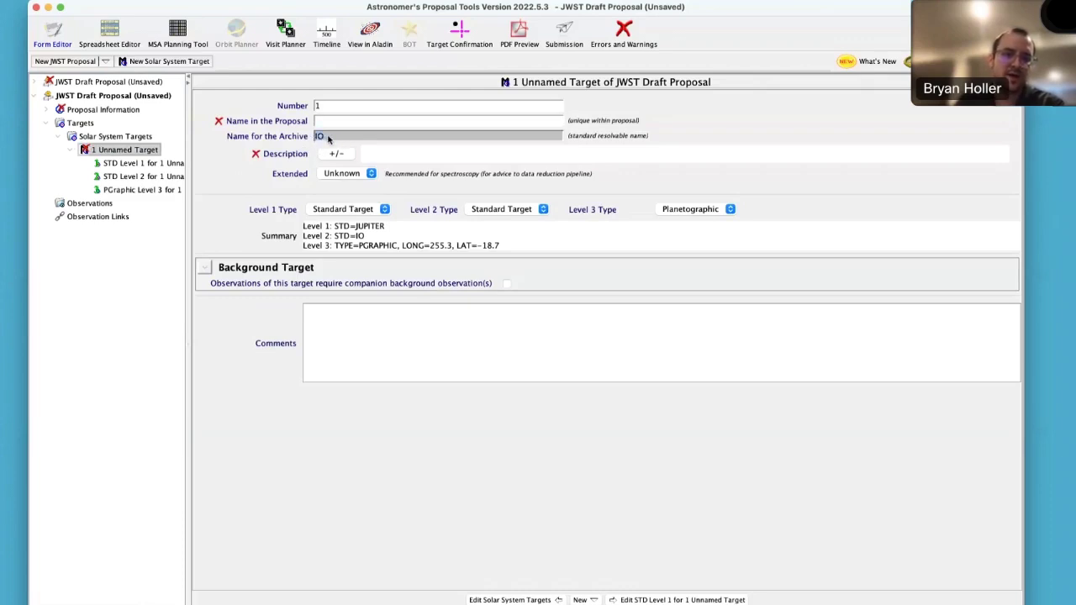
{"action": "left_click", "coordinate": [330, 123]}
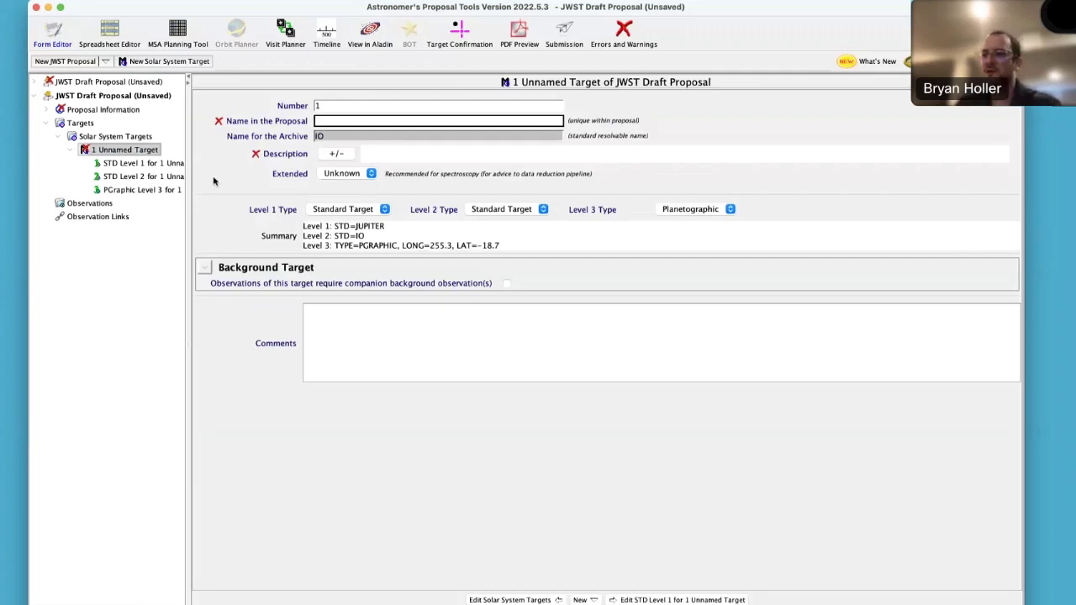
{"action": "type", "text": "Pele-Volcano-Io"}
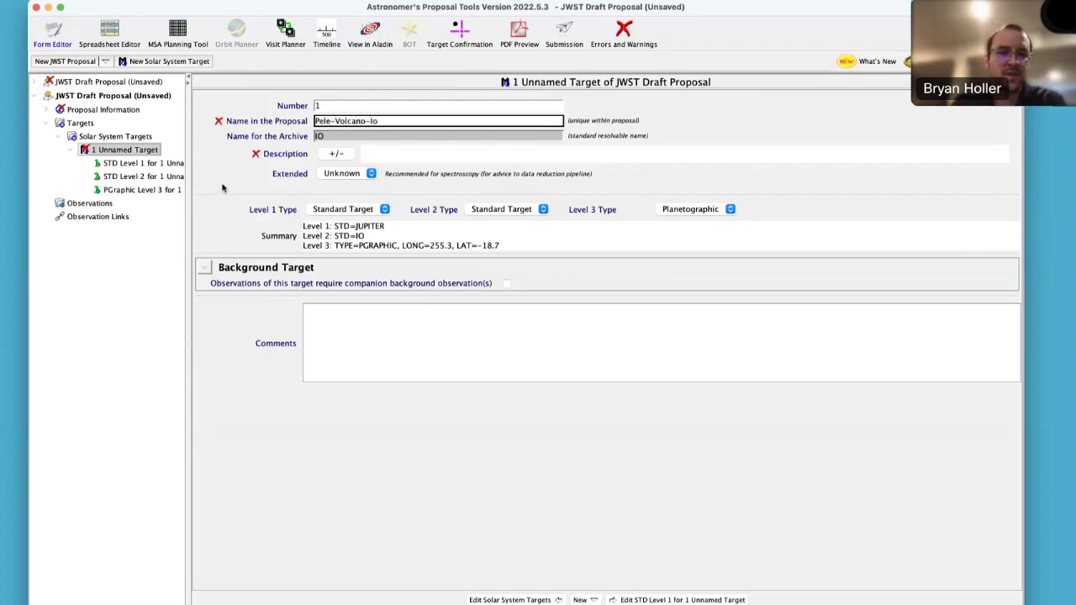
{"action": "left_click", "coordinate": [373, 107]}
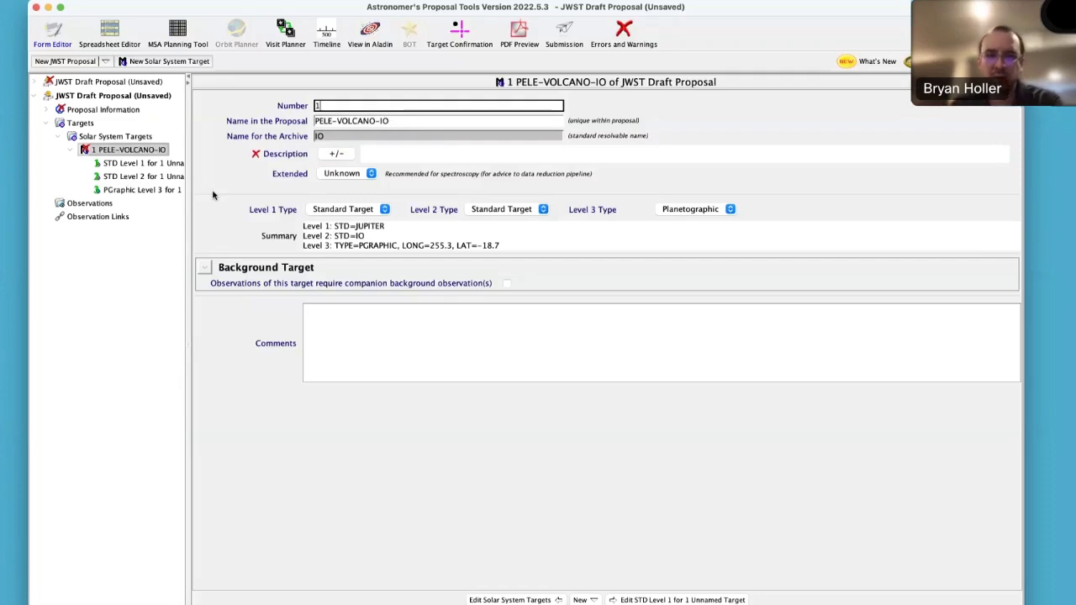
- Set the description of the PELE-VOLCANO-IO target to Feature only and collapse its levels
{"action": "left_click", "coordinate": [336, 154]}
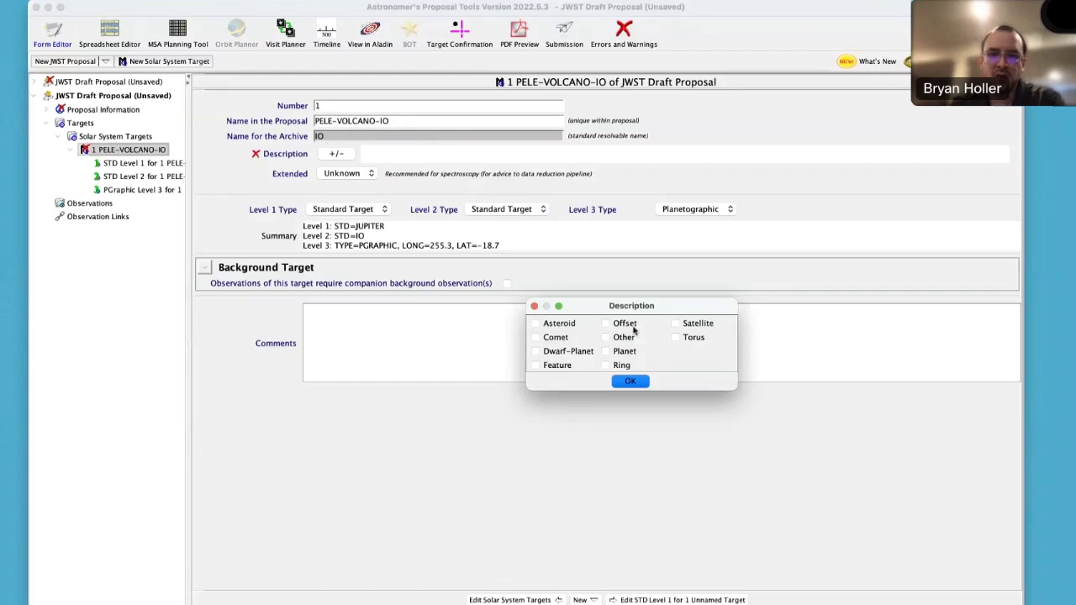
{"action": "left_click", "coordinate": [675, 324]}
{"action": "left_click", "coordinate": [535, 365]}
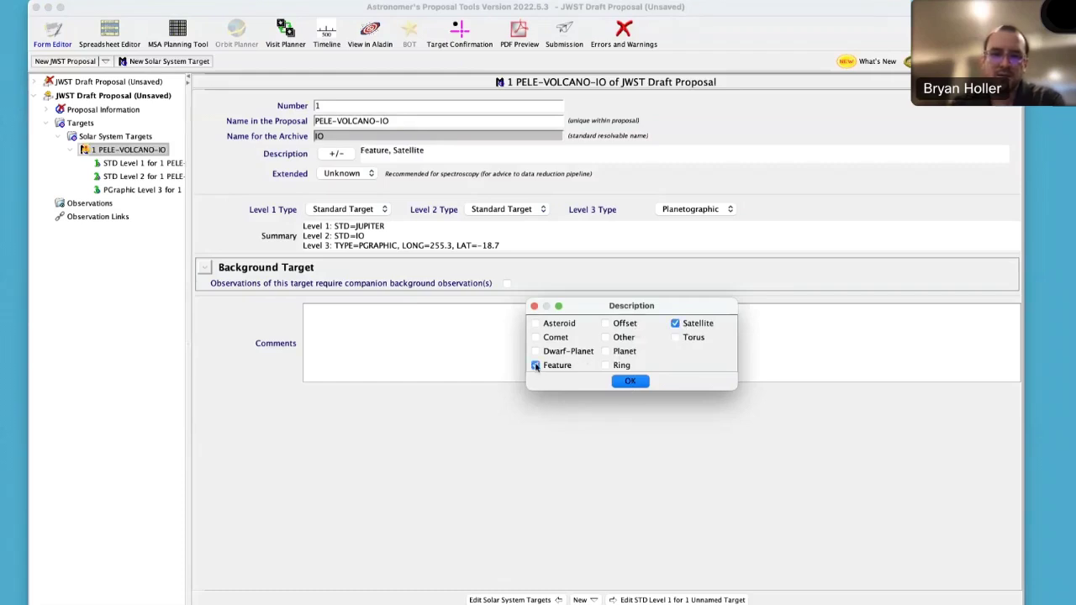
{"action": "left_click", "coordinate": [675, 324]}
{"action": "left_click", "coordinate": [629, 380]}
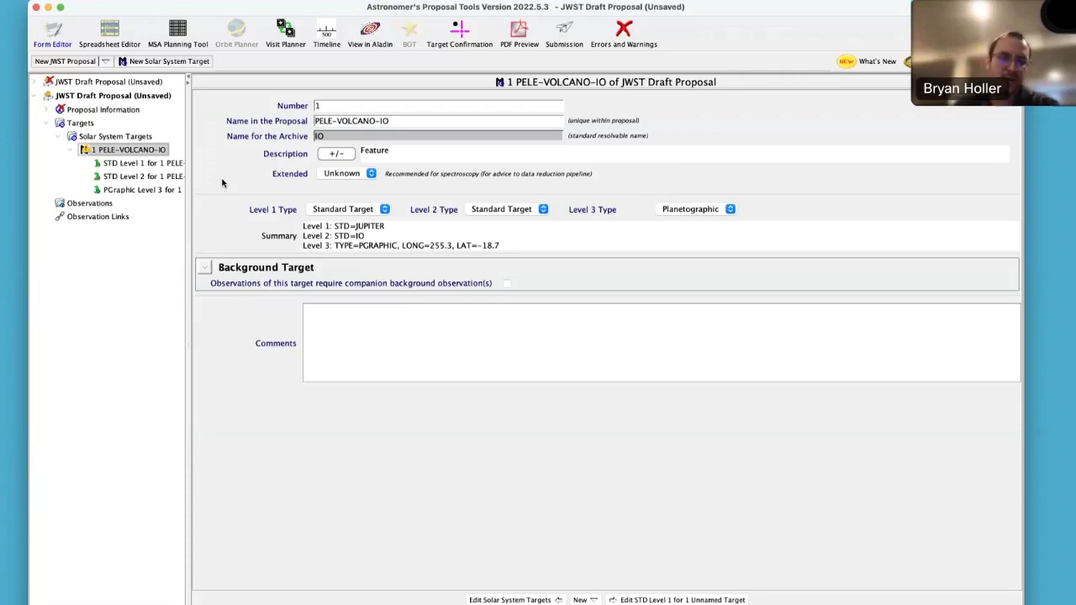
{"action": "left_click", "coordinate": [70, 151]}
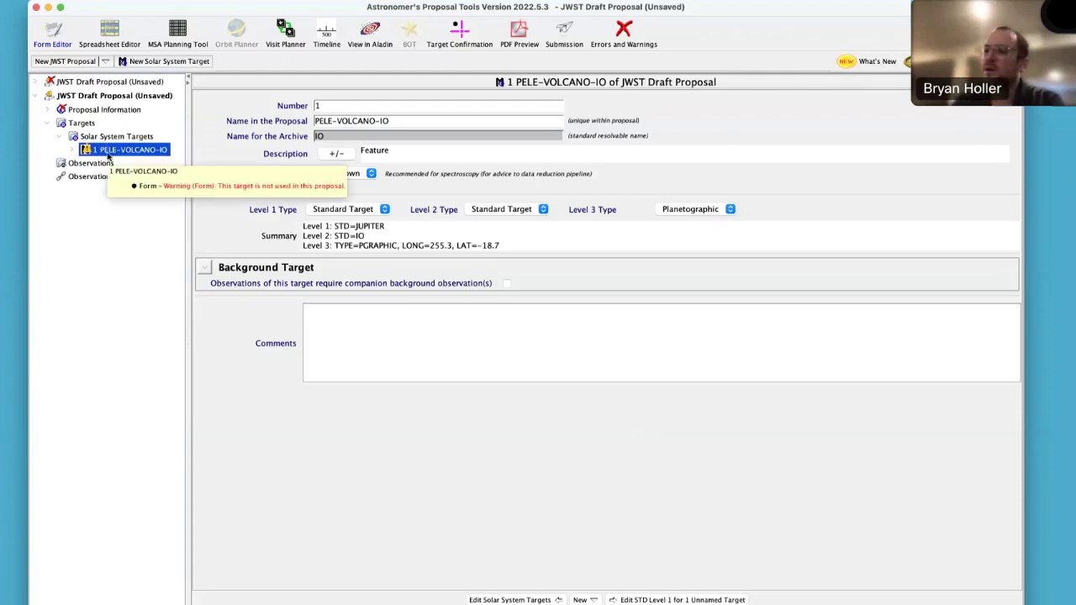
- Create a second solar system target and set its Level 1 type to Asteroid
{"action": "left_click", "coordinate": [111, 138]}
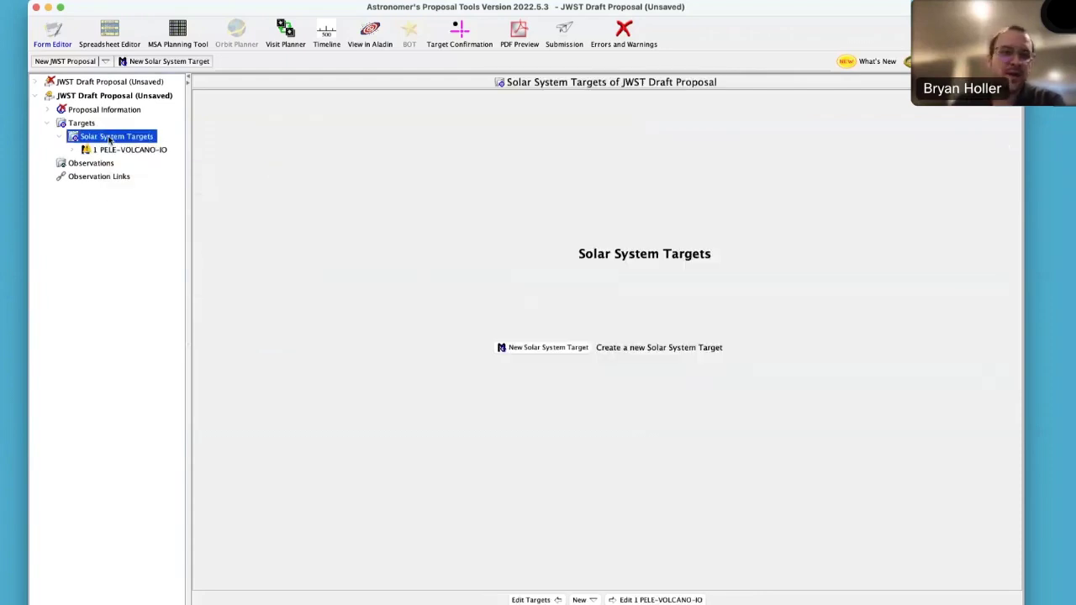
{"action": "left_click", "coordinate": [547, 349]}
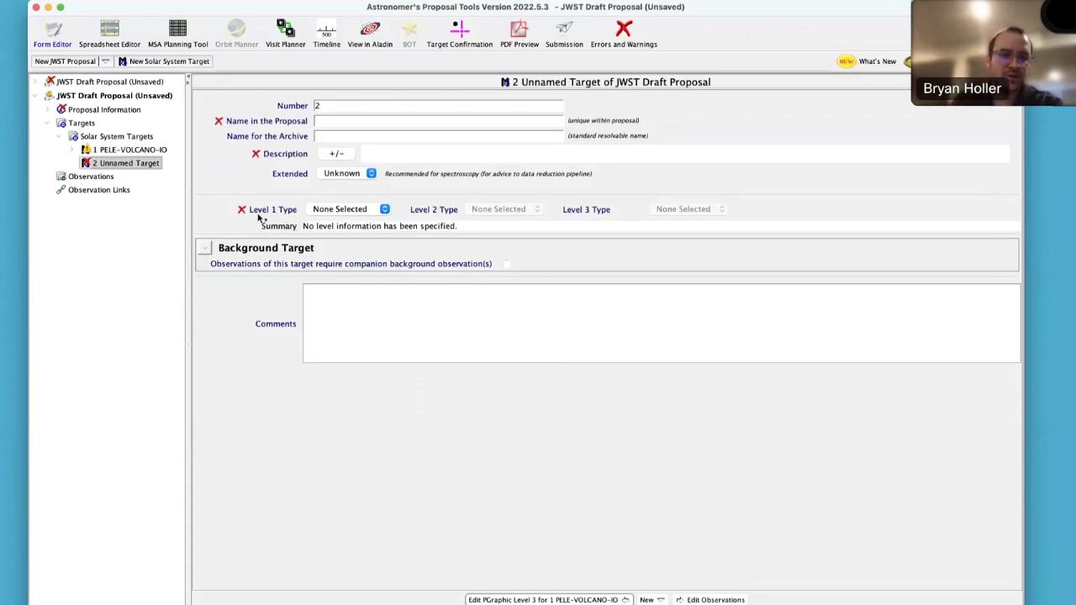
{"action": "left_click", "coordinate": [330, 215]}
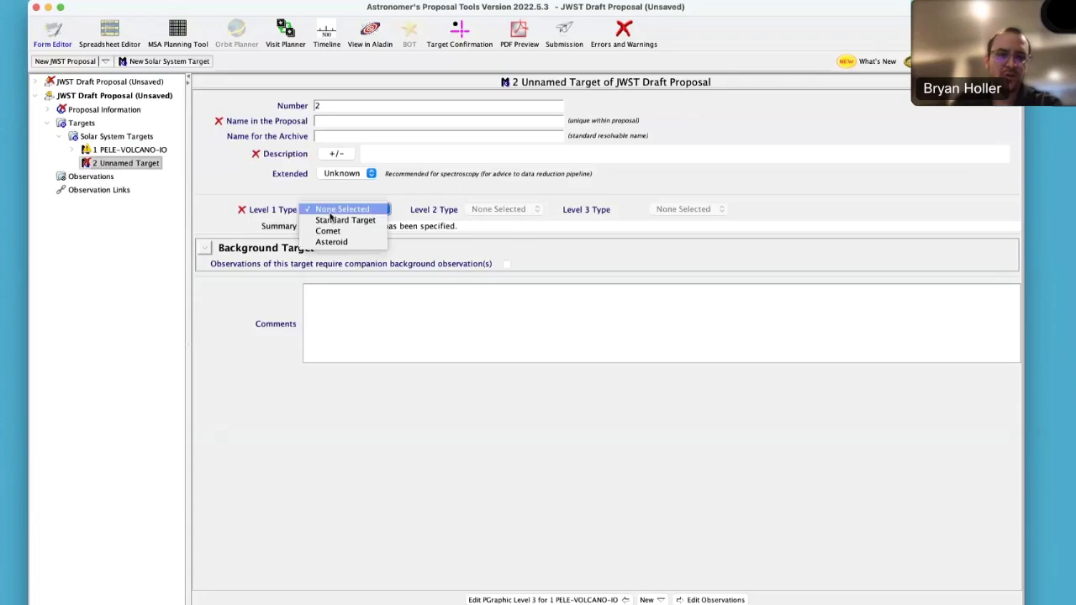
{"action": "left_click", "coordinate": [370, 243]}
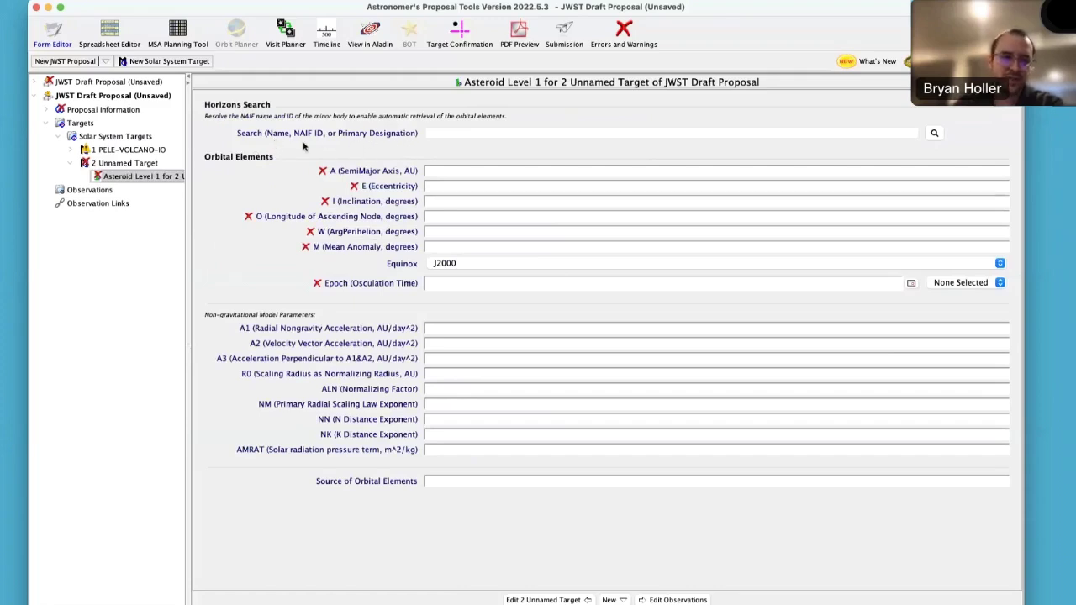
- Search Horizons for Chariklo and accept the matching object for the asteroid's Level 1 definition
{"action": "left_click", "coordinate": [436, 132]}
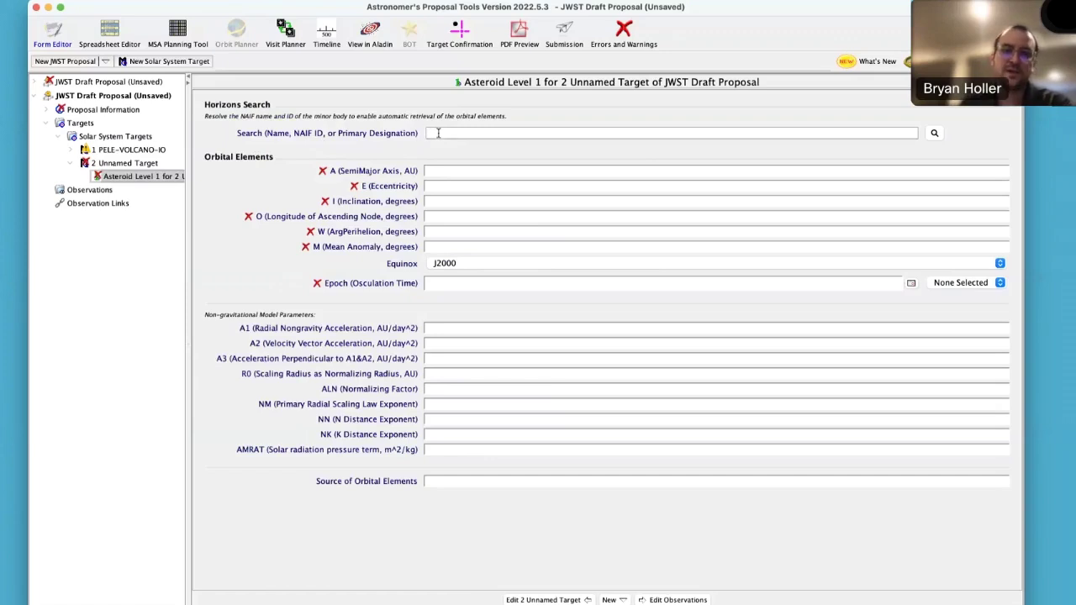
{"action": "left_click", "coordinate": [438, 133]}
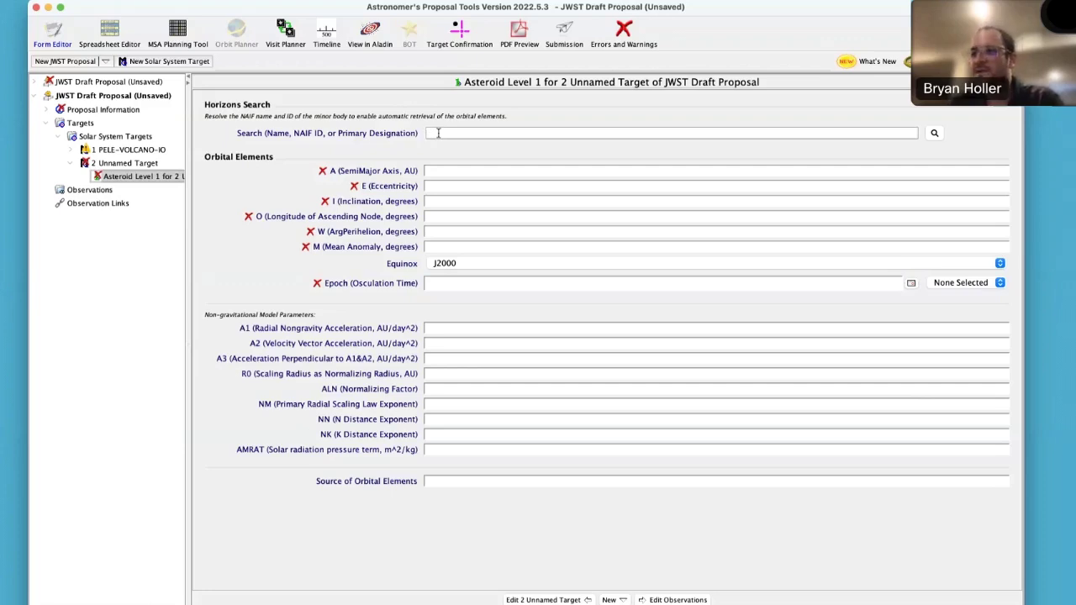
{"action": "type", "text": "Chariklo"}
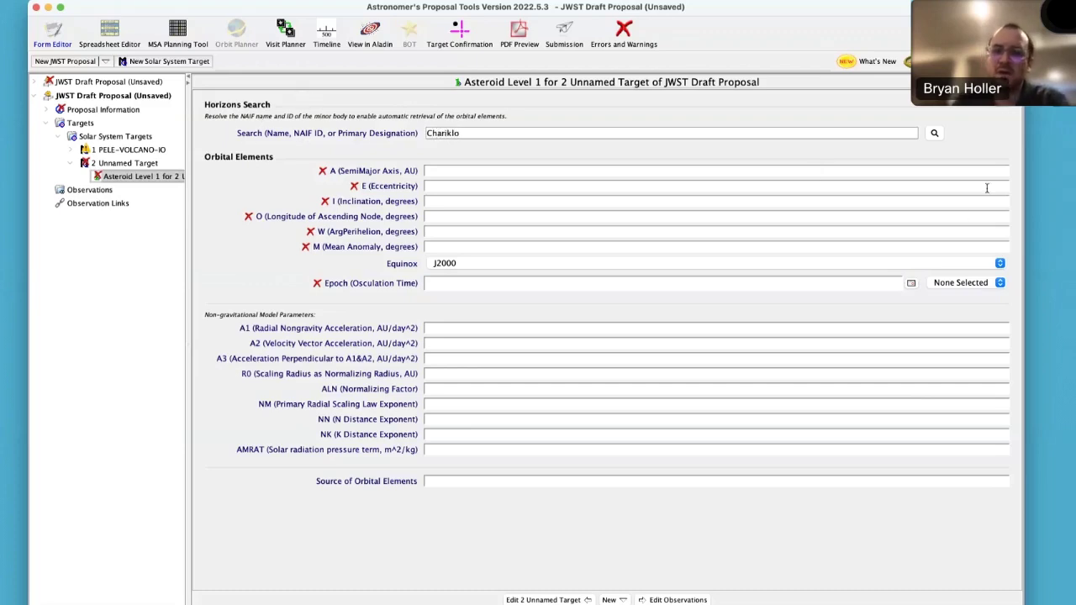
{"action": "left_click", "coordinate": [936, 134]}
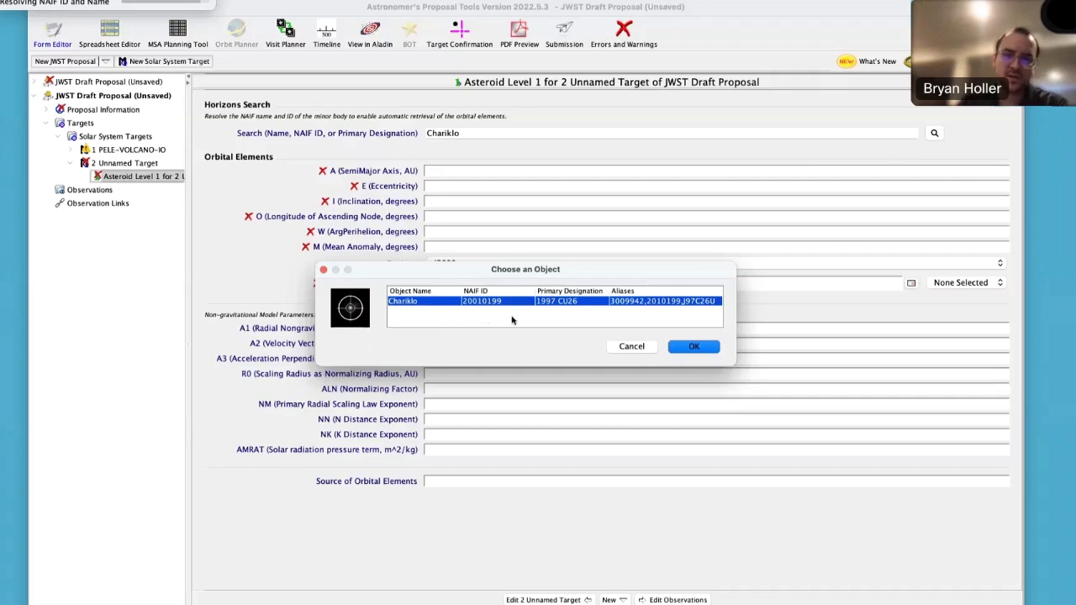
{"action": "left_click", "coordinate": [691, 351]}
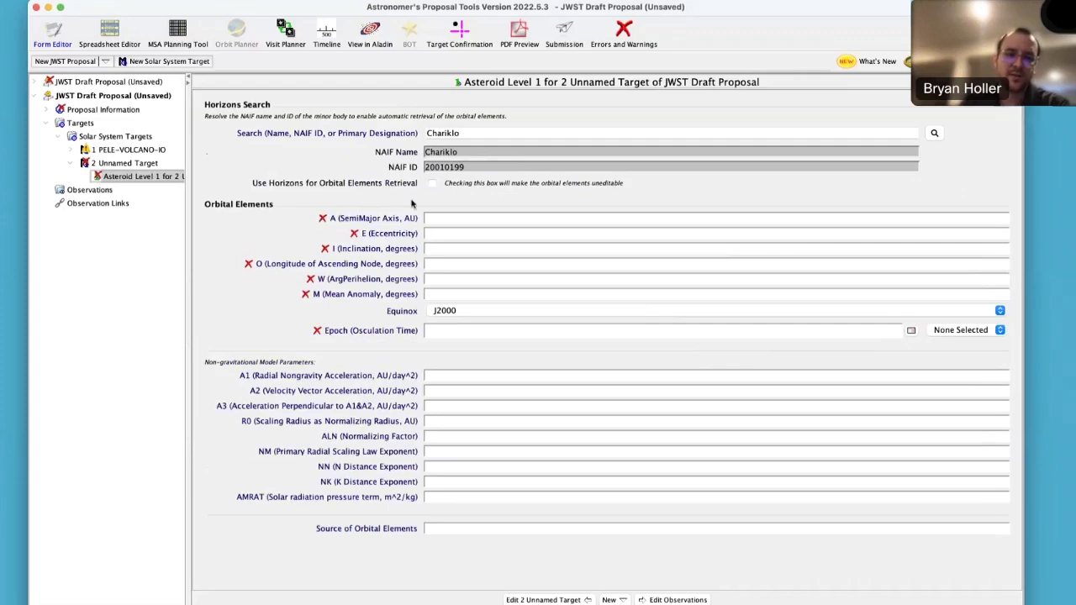
- Enable Horizons retrieval of Chariklo's orbital elements, accept the replacement, and request the latest elements again
{"action": "left_click", "coordinate": [433, 185]}
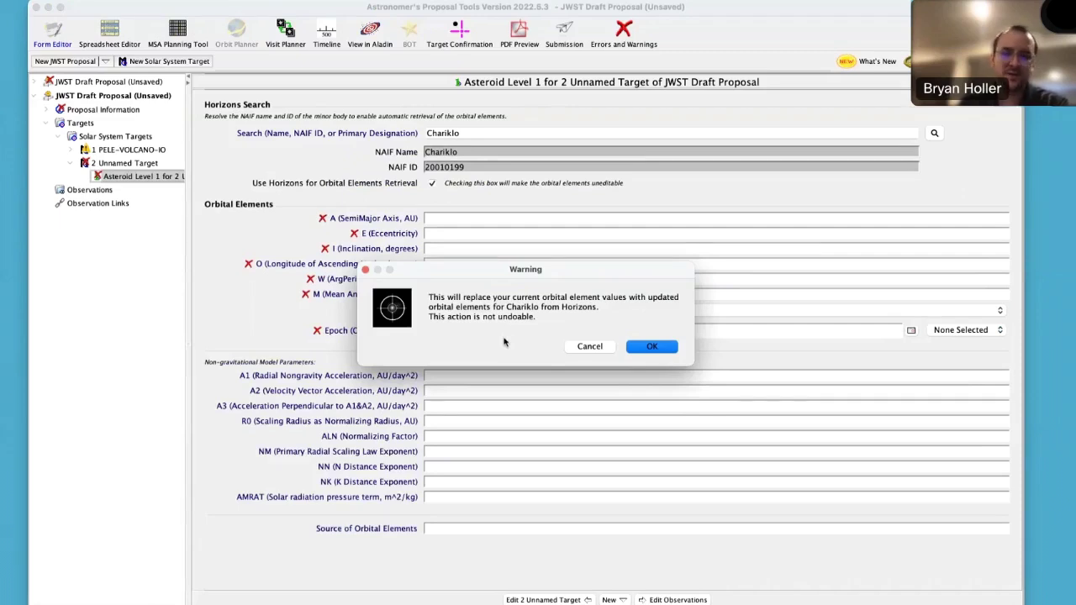
{"action": "left_click", "coordinate": [644, 347]}
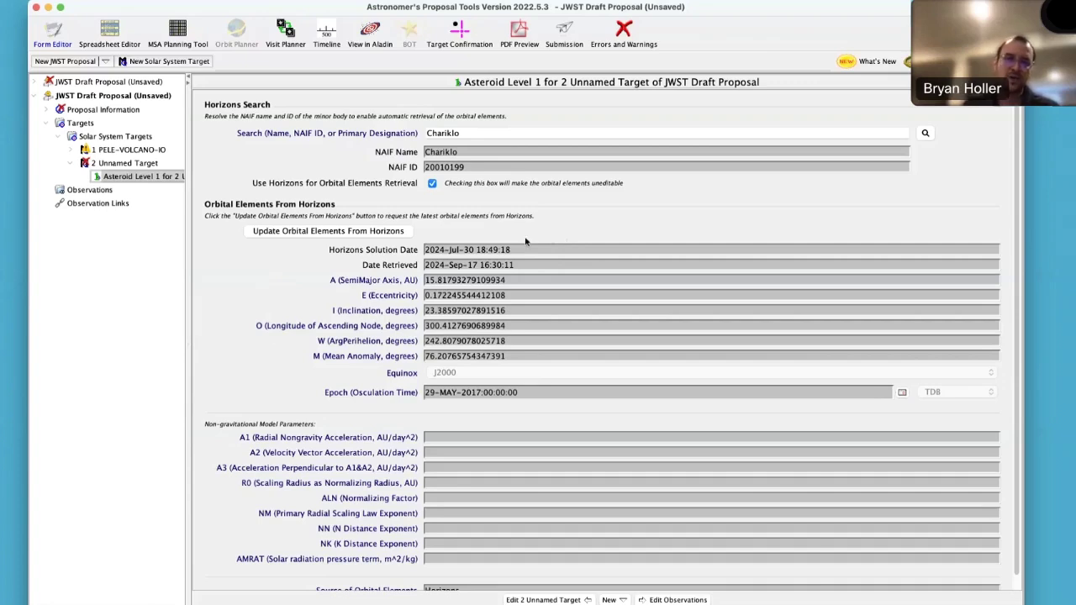
{"action": "left_click", "coordinate": [280, 236]}
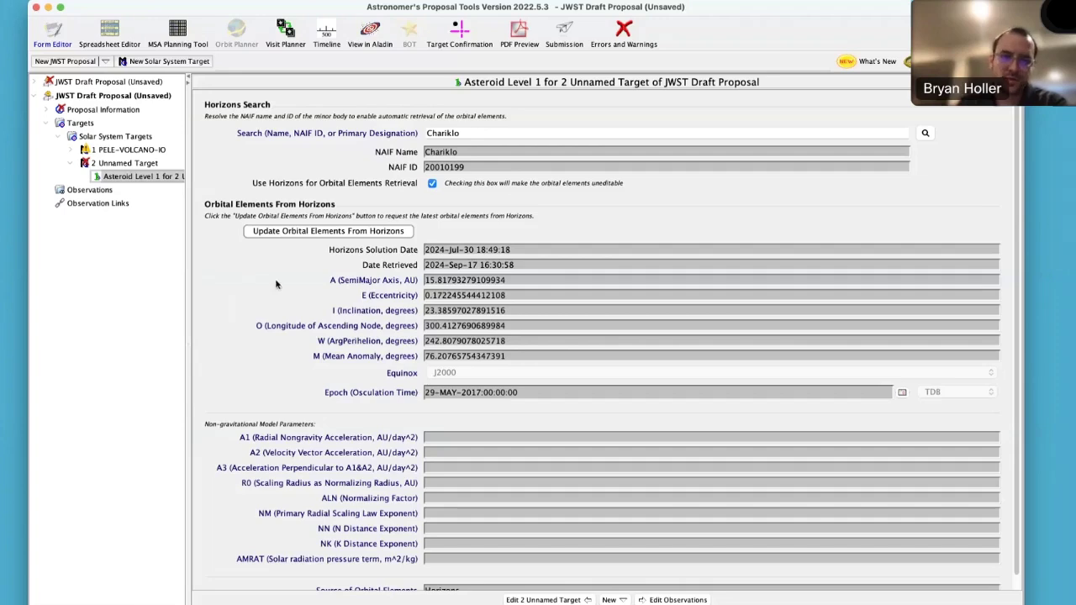
- Name the second target Chariklo in the proposal and set its description to Asteroid
{"action": "left_click", "coordinate": [116, 165]}
{"action": "left_click", "coordinate": [325, 122]}
{"action": "type", "text": "Chariklo"}
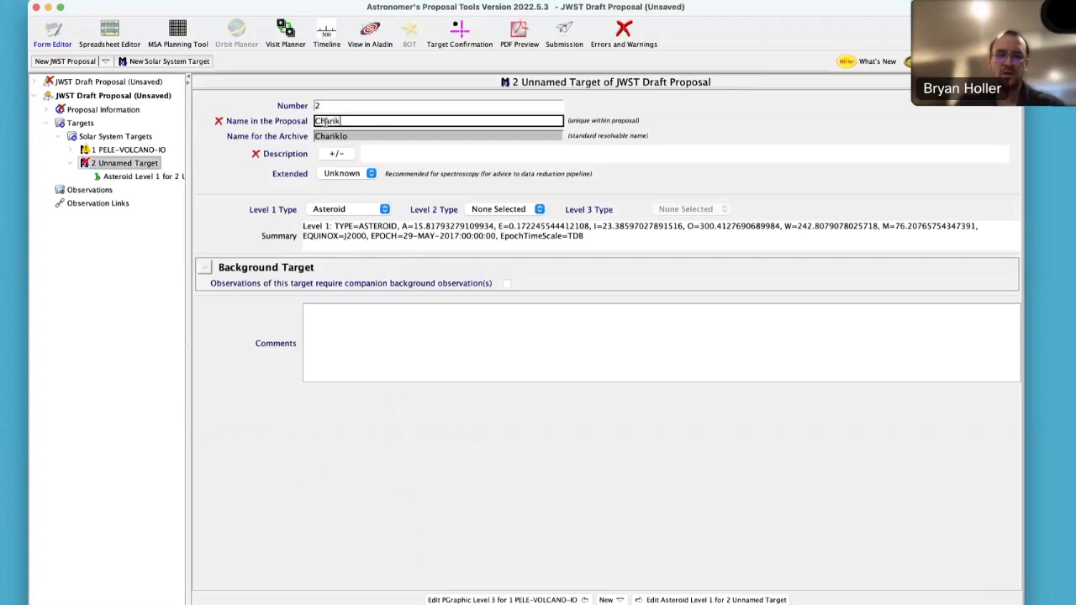
{"action": "left_click", "coordinate": [351, 157]}
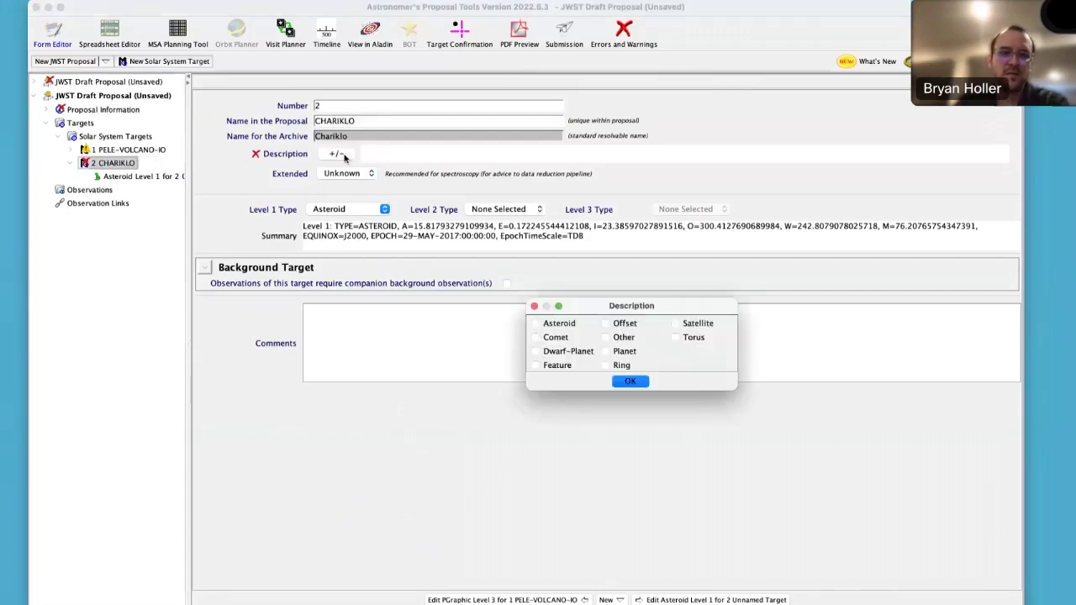
{"action": "left_click", "coordinate": [561, 325]}
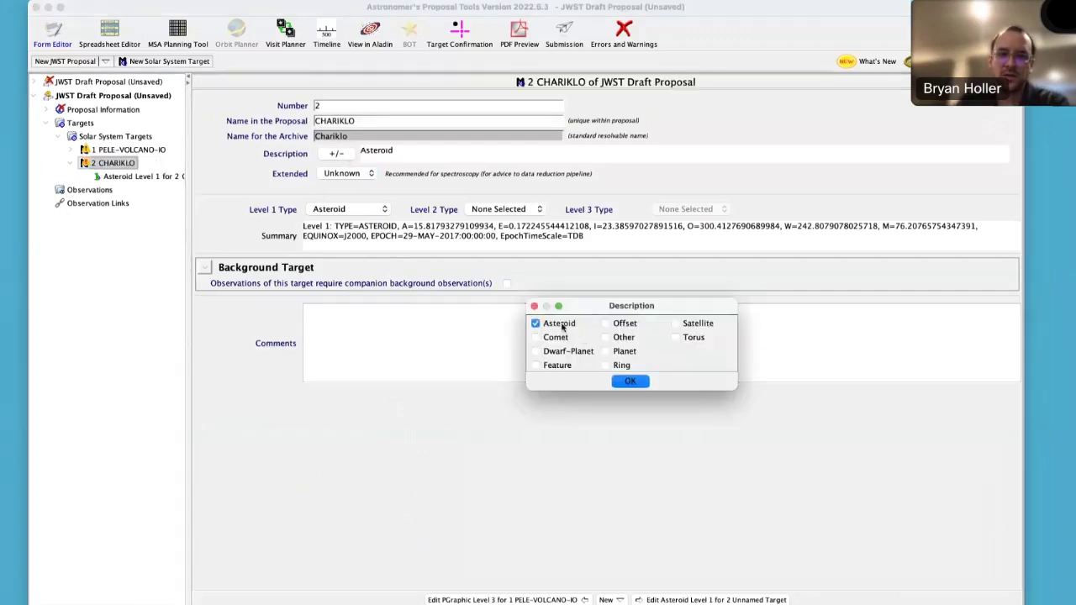
{"action": "left_click", "coordinate": [630, 383]}
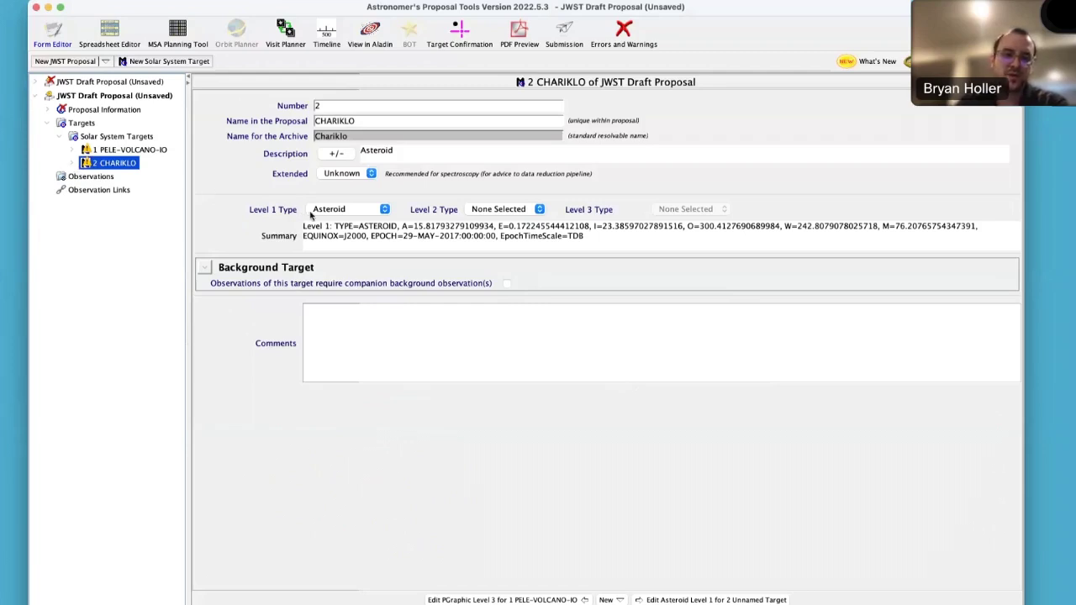
{"action": "left_click", "coordinate": [336, 213]}
{"action": "left_click", "coordinate": [222, 232]}
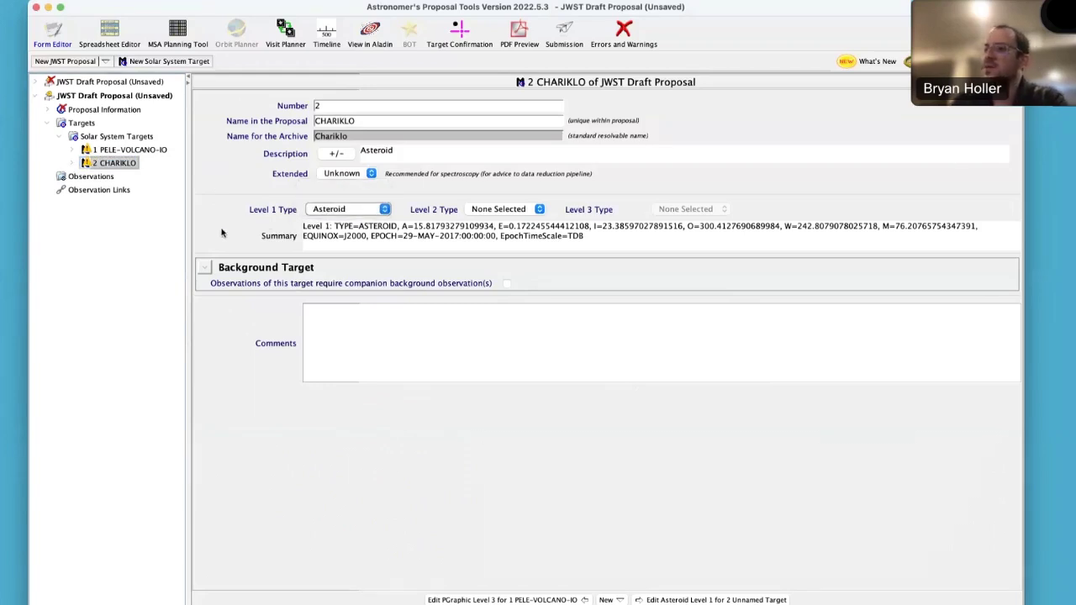
- Create a third solar system target and set its Level 1 type to Comet
{"action": "left_click", "coordinate": [123, 139]}
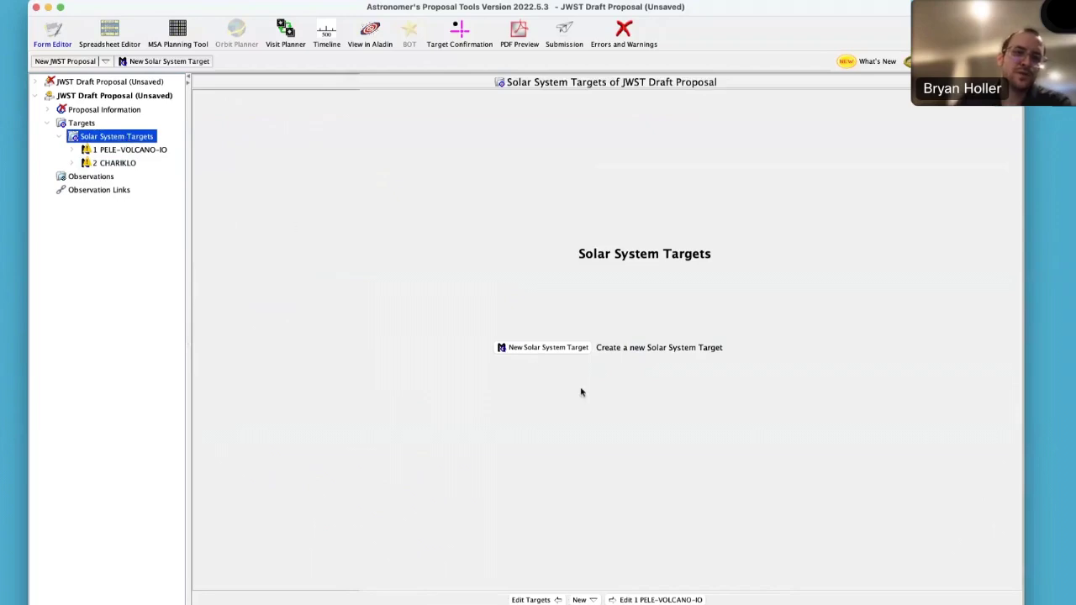
{"action": "left_click", "coordinate": [531, 345]}
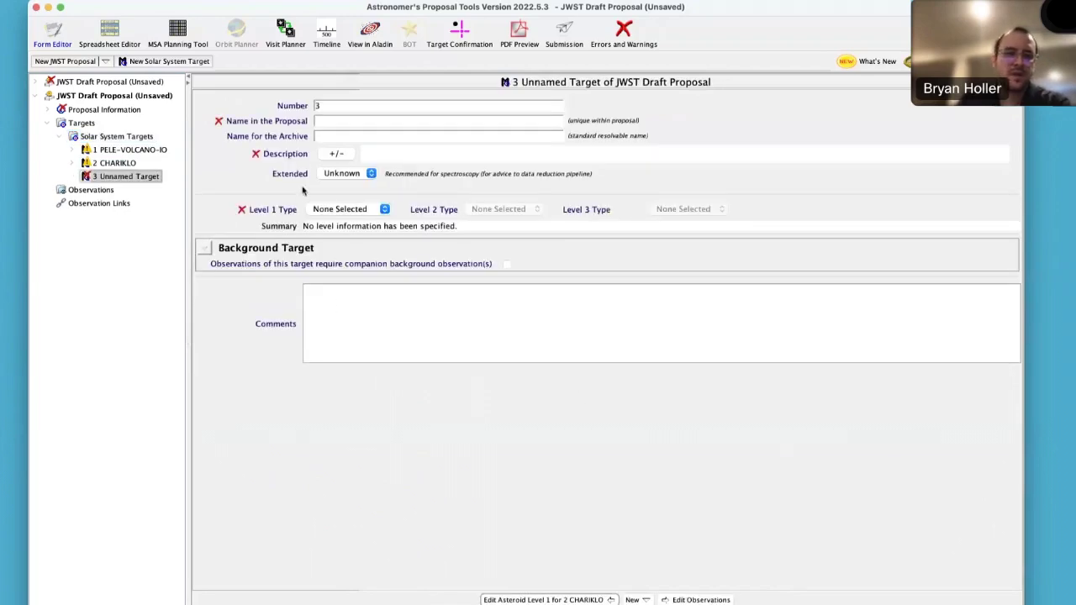
{"action": "left_click", "coordinate": [330, 212]}
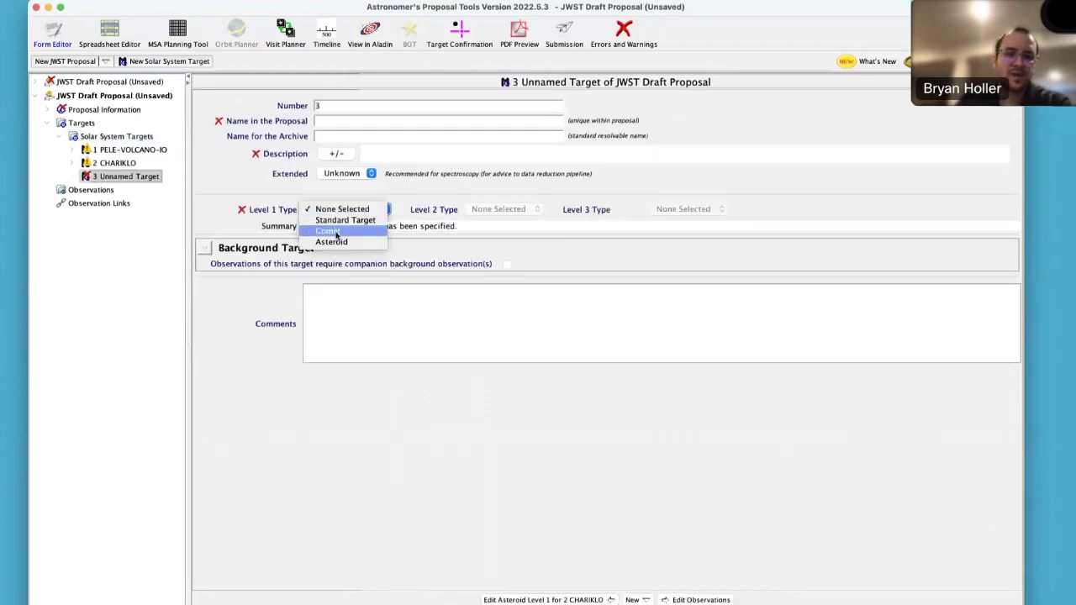
{"action": "left_click", "coordinate": [360, 232]}
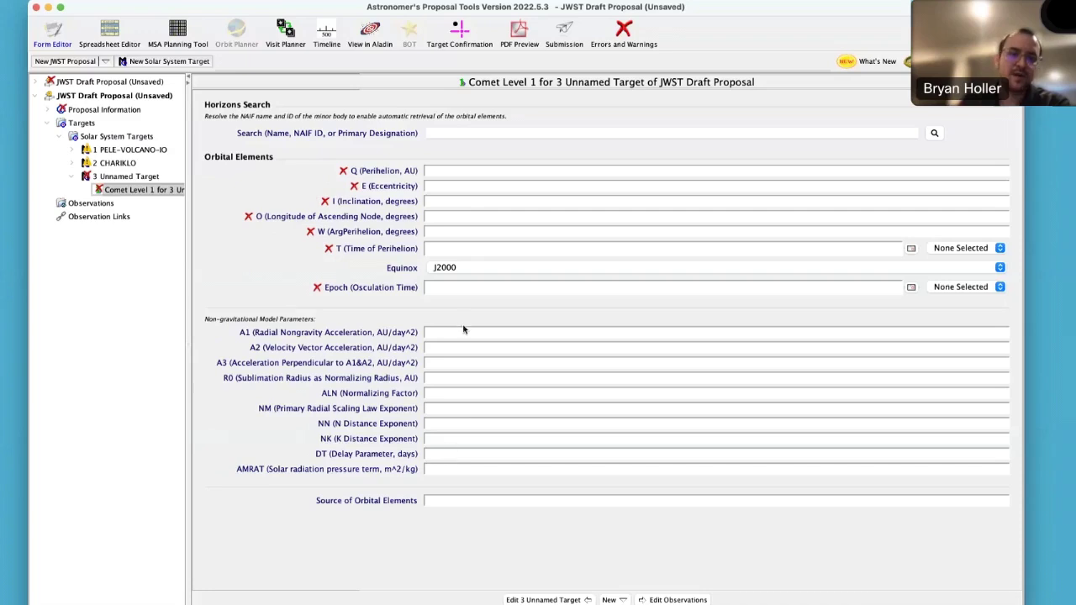
- Search Horizons for Tempel 1 and accept the matching object for the comet's Level 1 definition
{"action": "left_click", "coordinate": [461, 136]}
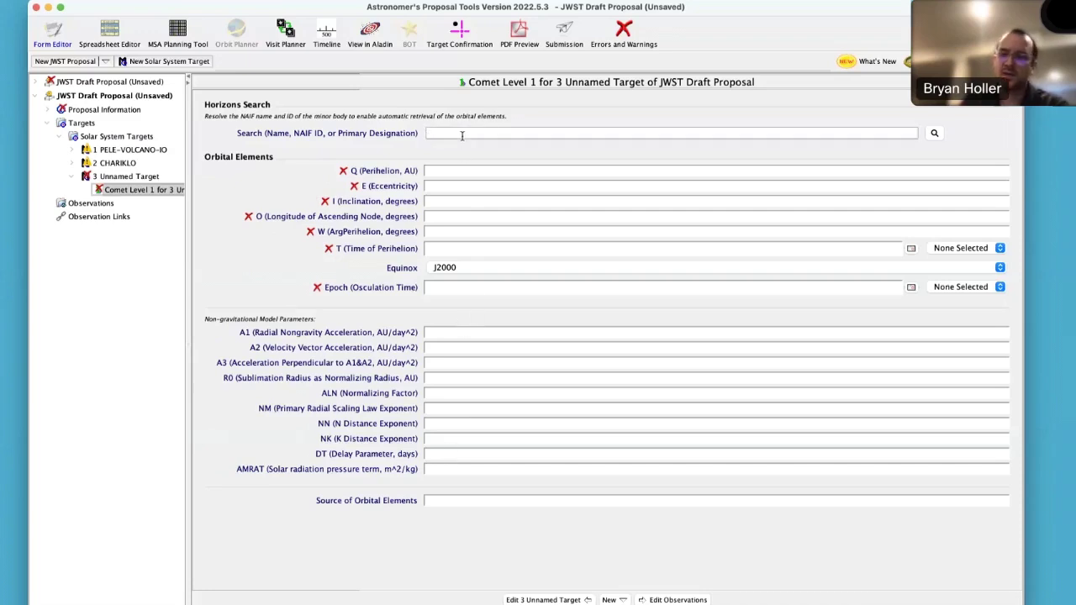
{"action": "type", "text": "Tempel 1"}
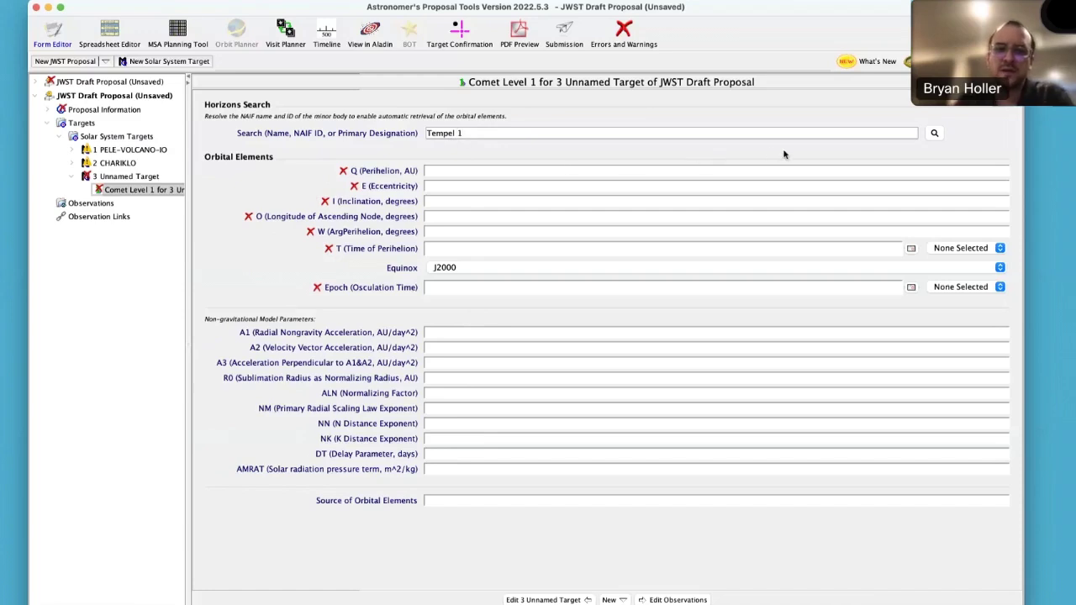
{"action": "left_click", "coordinate": [934, 134]}
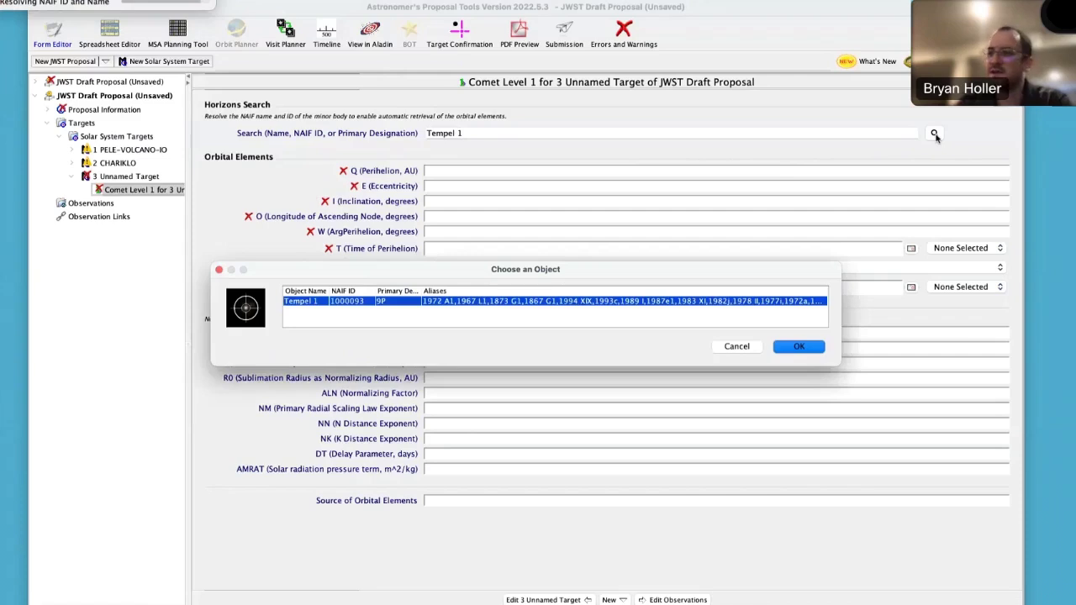
{"action": "left_click", "coordinate": [799, 346]}
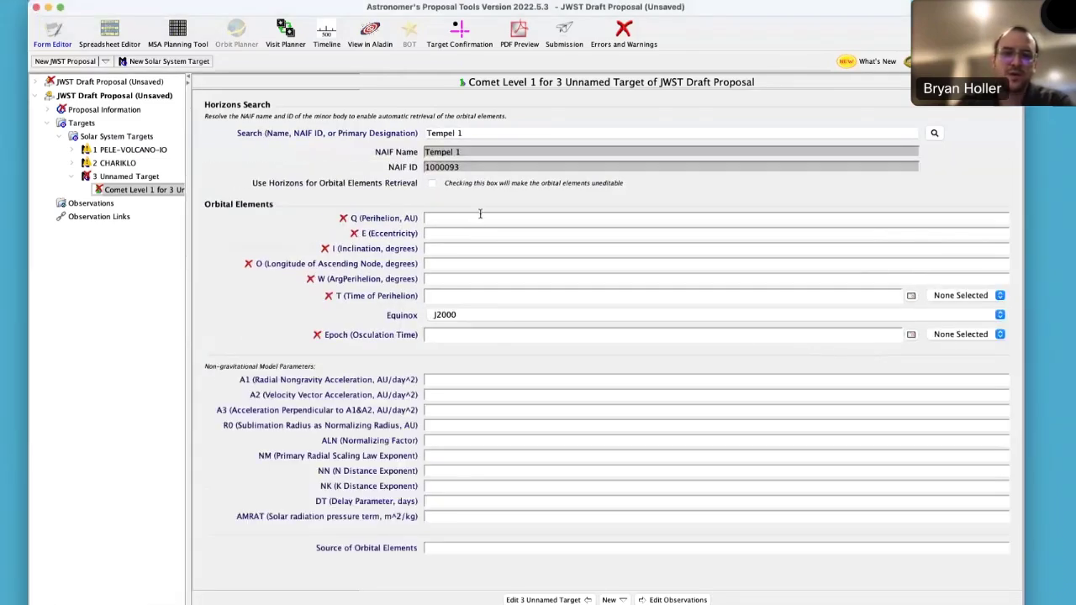
- Enable Horizons retrieval of Tempel 1's orbital elements and accept replacing the current values
{"action": "left_click", "coordinate": [432, 184]}
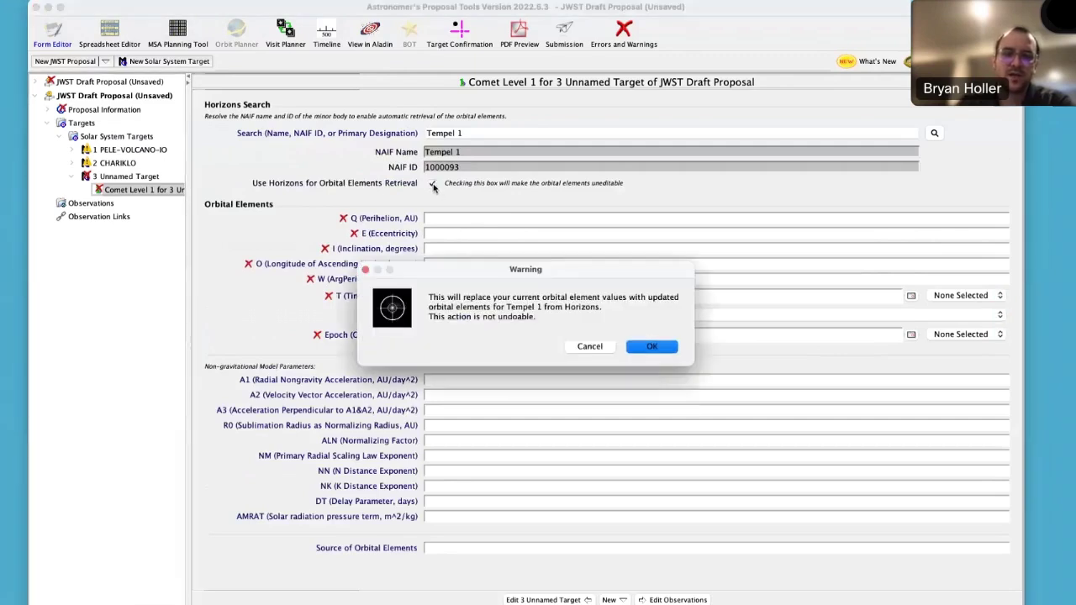
{"action": "left_click", "coordinate": [651, 347]}
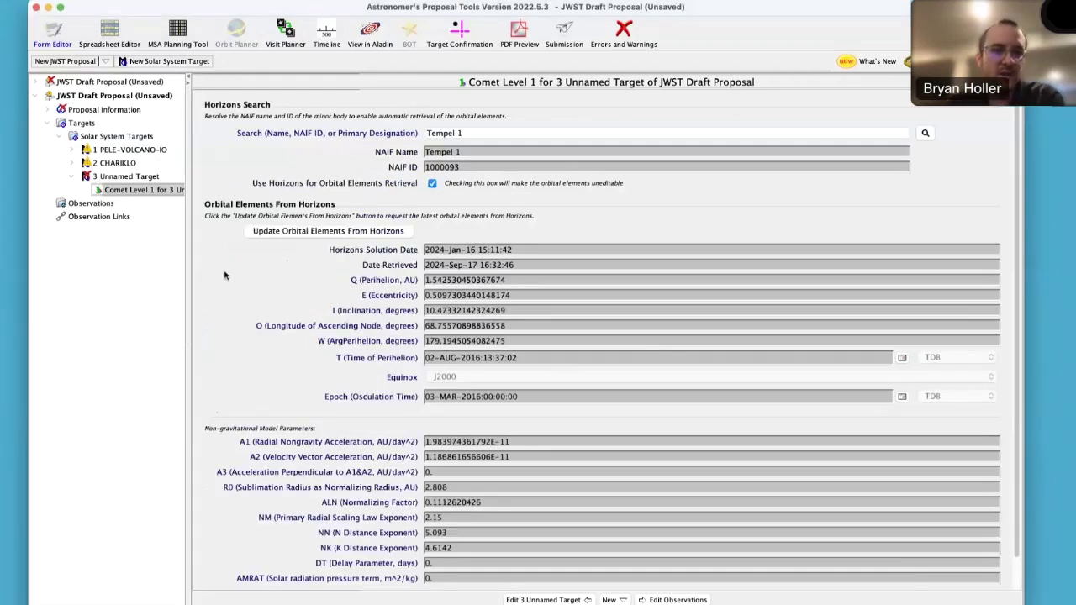
{"action": "scroll", "coordinate": [225, 275], "scroll_direction": "down", "scroll_amount": 2}
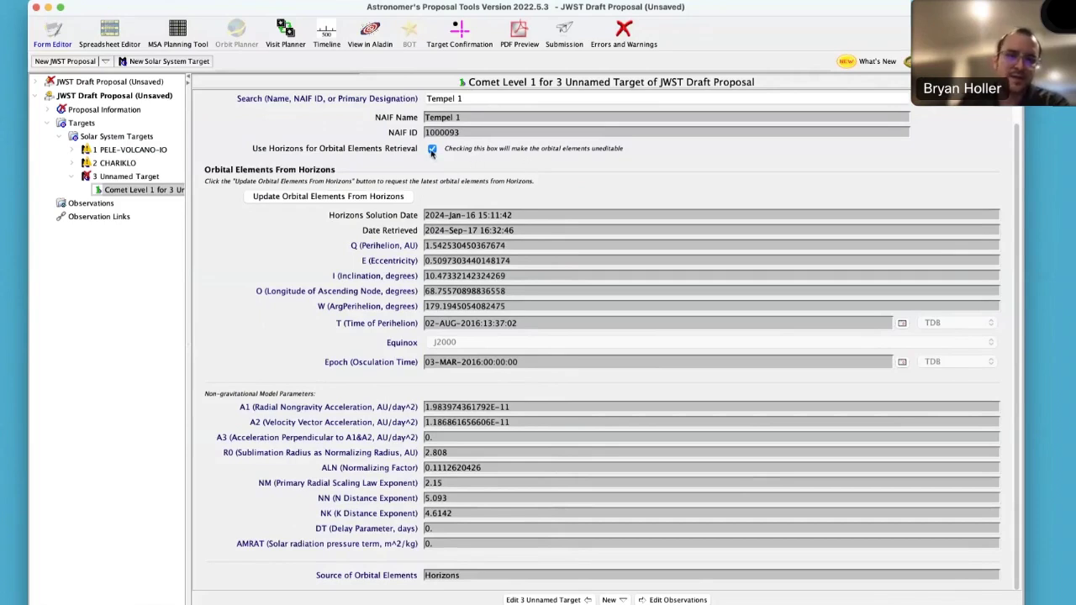
- Set R0 to 2.8087 with Horizons retrieval turned off, and re-enable retrieval to restore Tempel 1's Horizons elements
{"action": "left_click", "coordinate": [431, 149]}
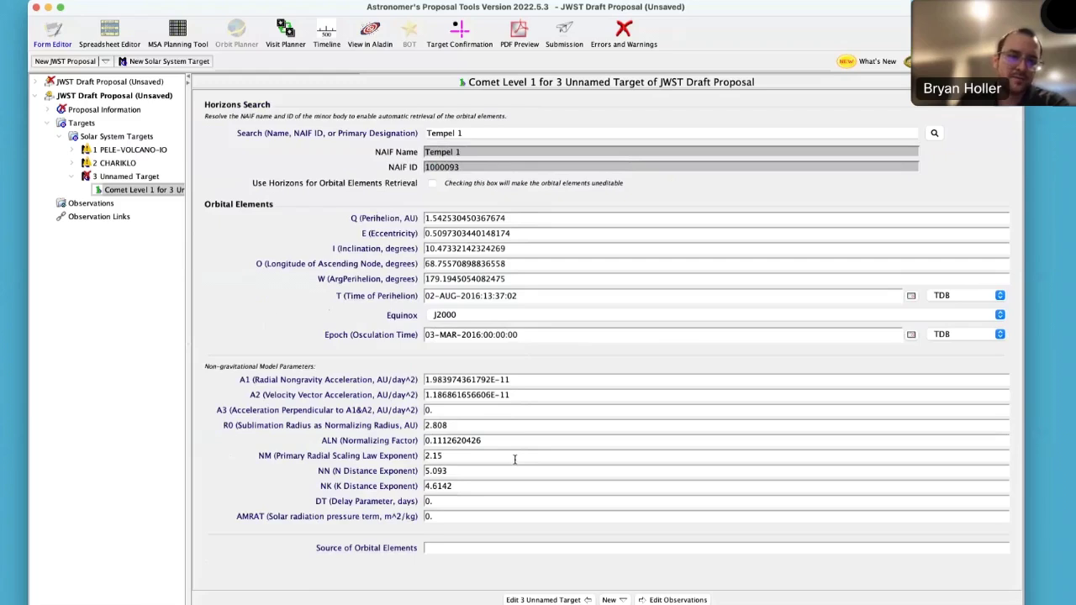
{"action": "left_click", "coordinate": [434, 551]}
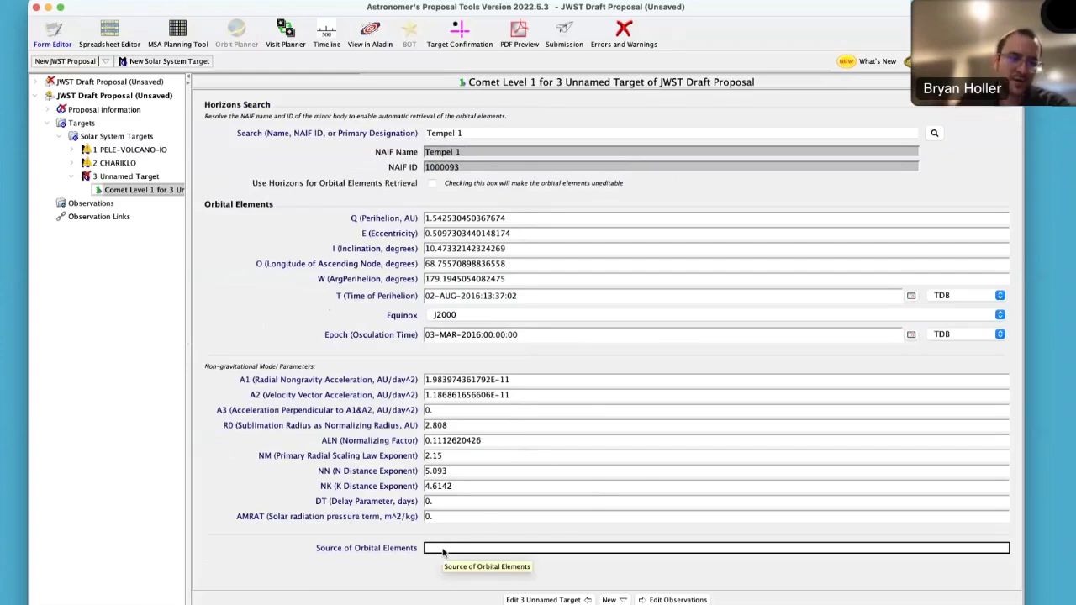
{"action": "left_click", "coordinate": [452, 427]}
{"action": "type", "text": "7"}
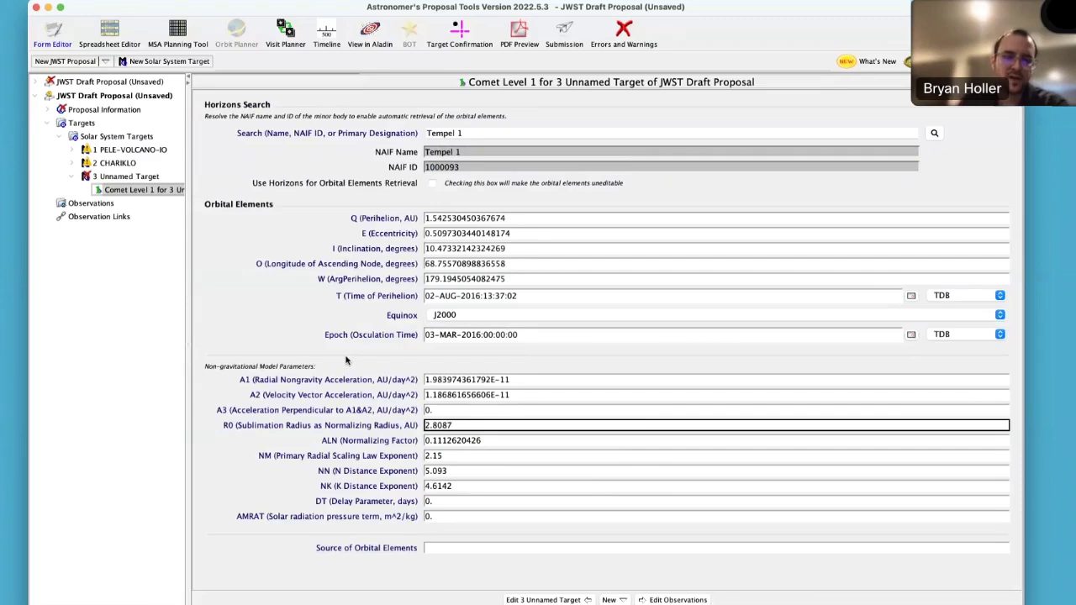
{"action": "left_click", "coordinate": [433, 184]}
{"action": "left_click", "coordinate": [648, 347]}
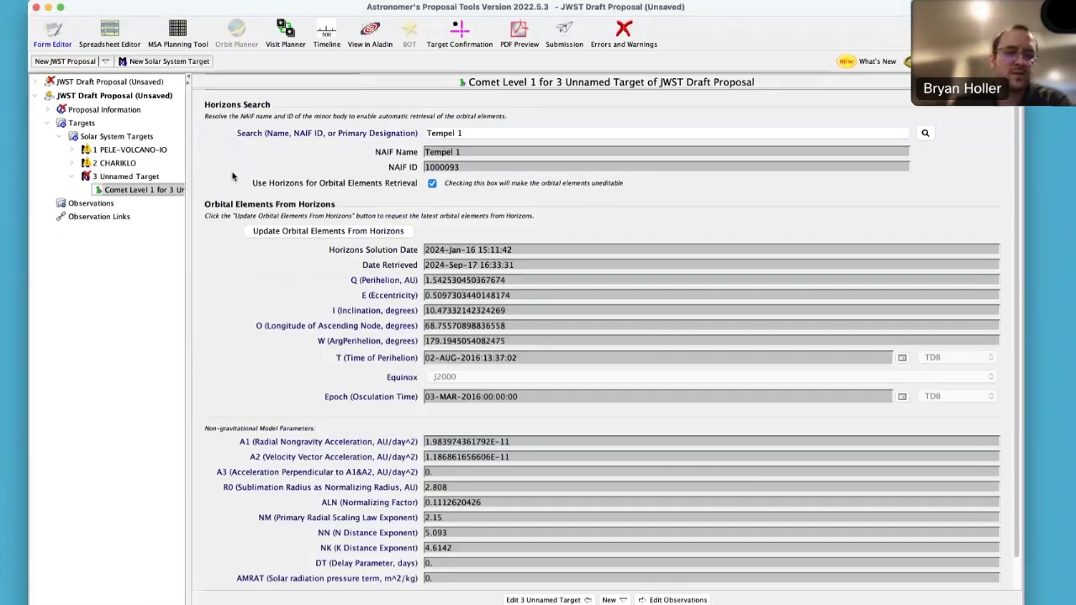
- Return to the third target's form and review the available Level 1 types, keeping Comet
{"action": "left_click", "coordinate": [74, 177]}
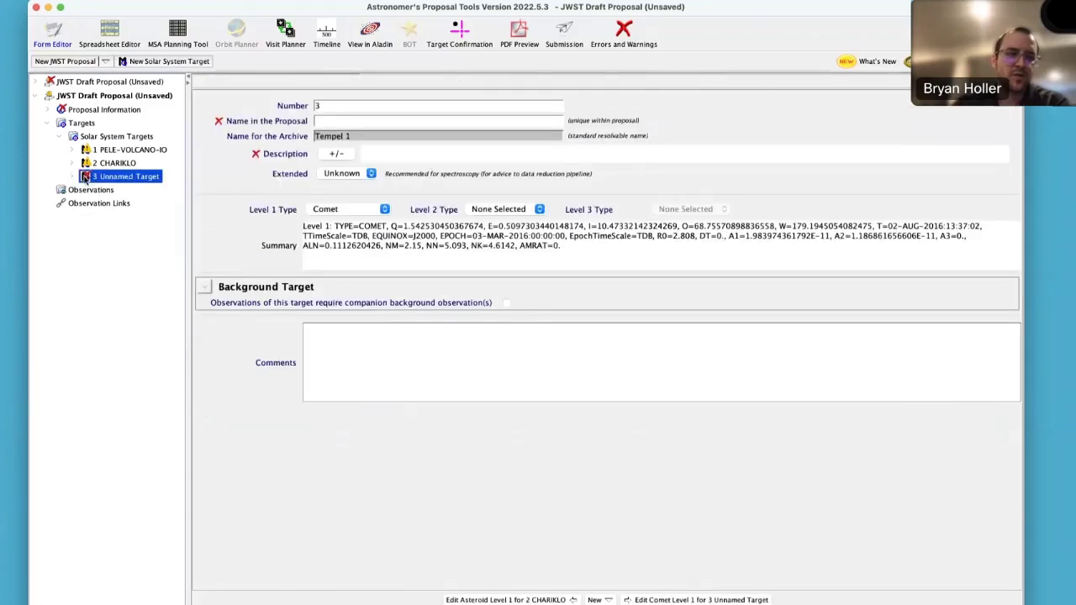
{"action": "left_click", "coordinate": [337, 209]}
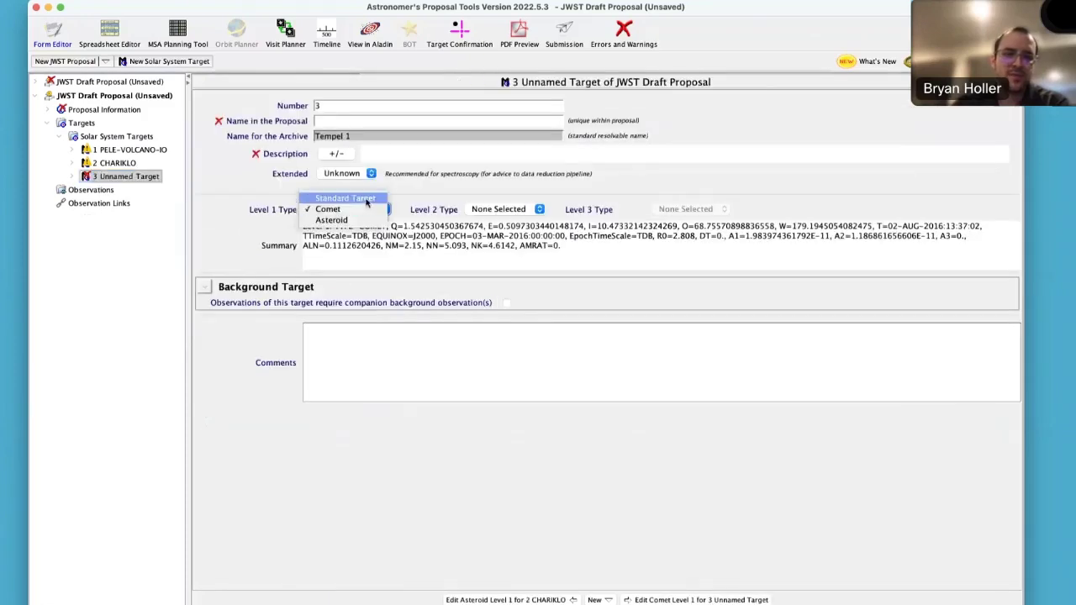
{"action": "left_click", "coordinate": [231, 236]}
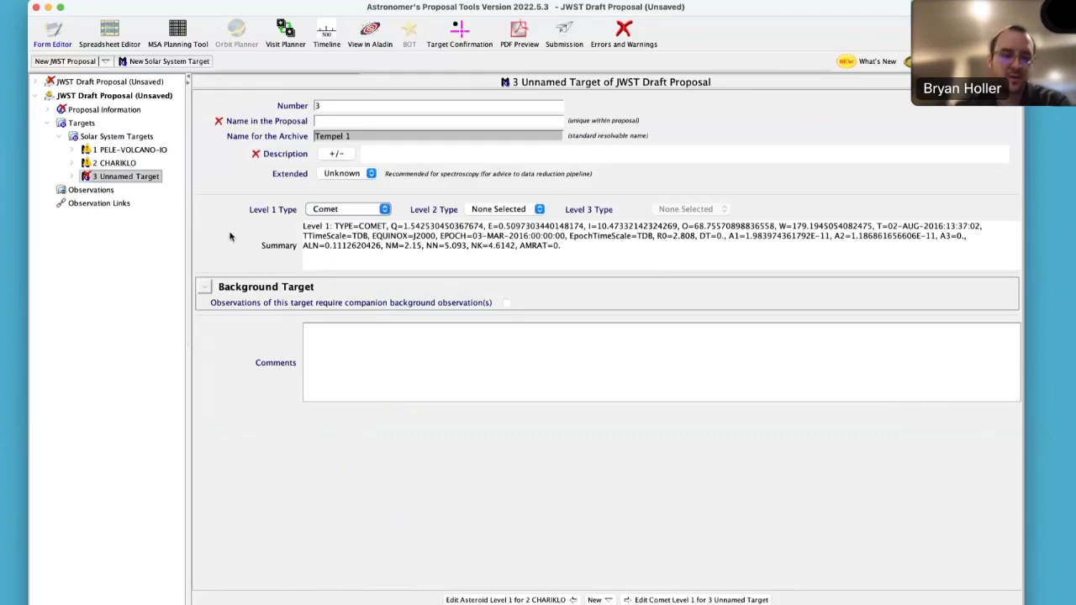
- Create an observation folder in the proposal and open its first observation
{"action": "left_click", "coordinate": [106, 188]}
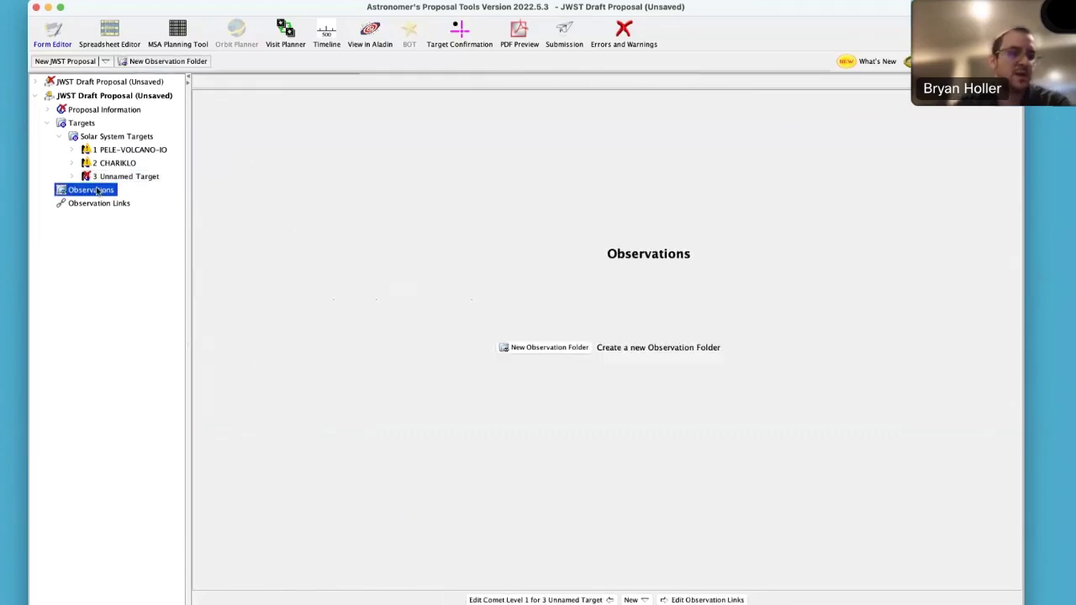
{"action": "left_click", "coordinate": [179, 63]}
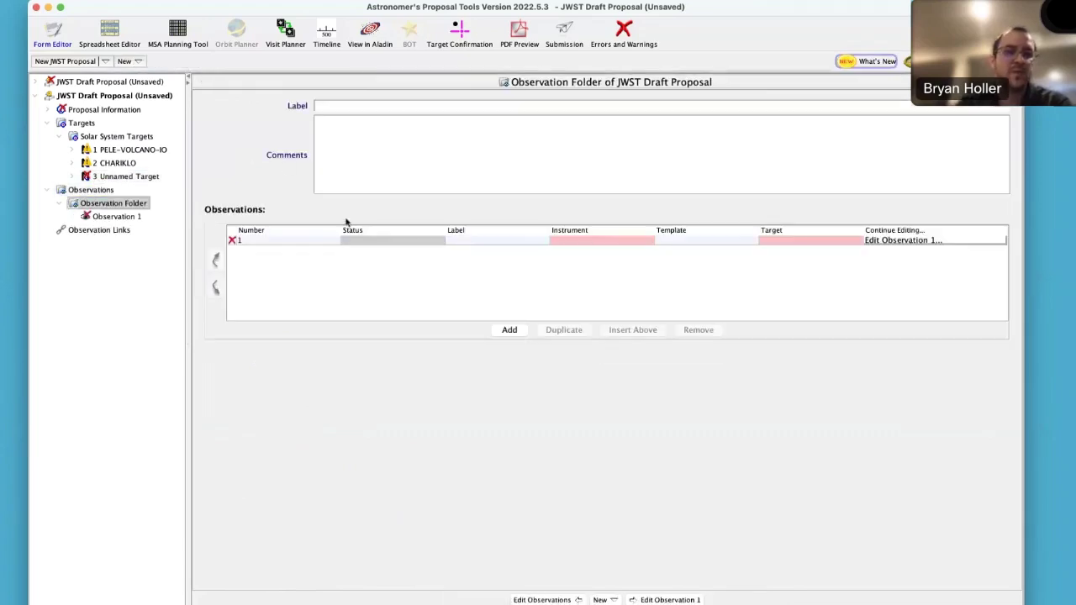
{"action": "left_click", "coordinate": [116, 218]}
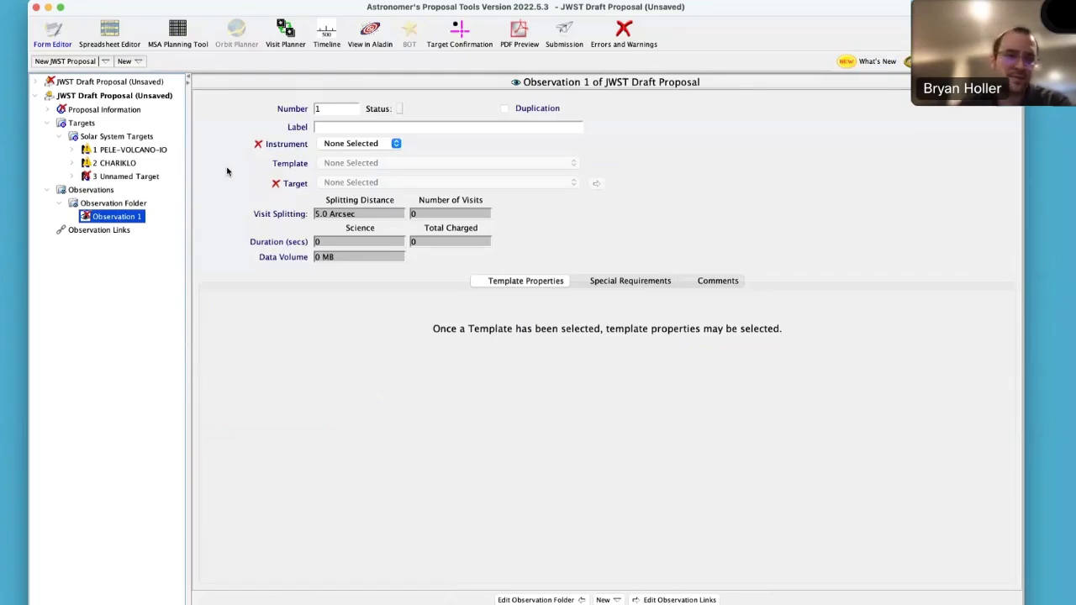
- Configure Observation 1 with the MIRI instrument, MIRI Imaging template, target 1 PELE-VOLCANO-IO and the FULL subarray
{"action": "left_click", "coordinate": [351, 146]}
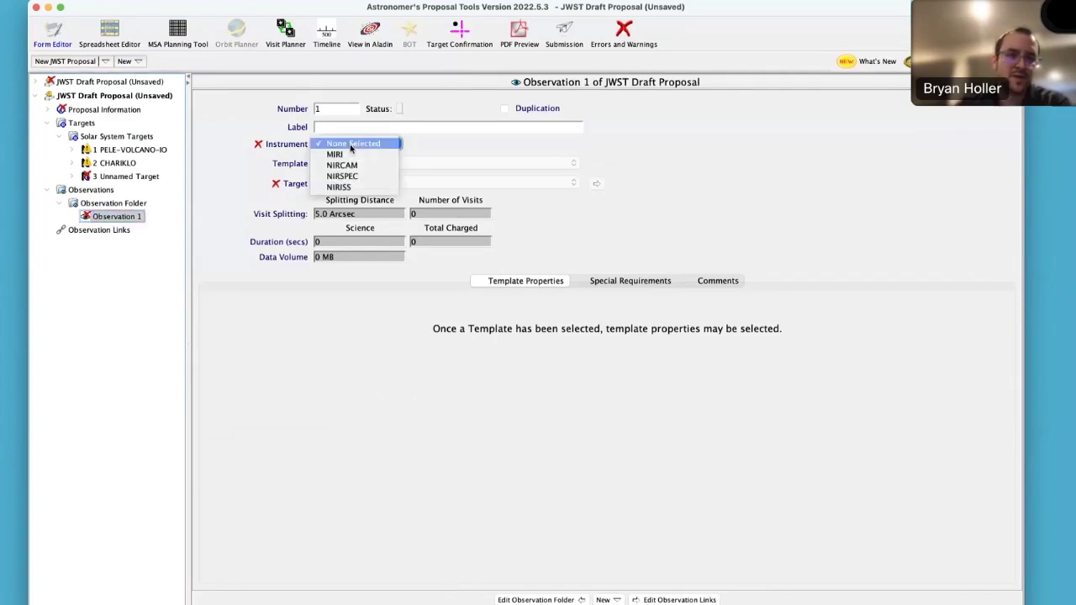
{"action": "left_click", "coordinate": [353, 154]}
{"action": "left_click", "coordinate": [359, 164]}
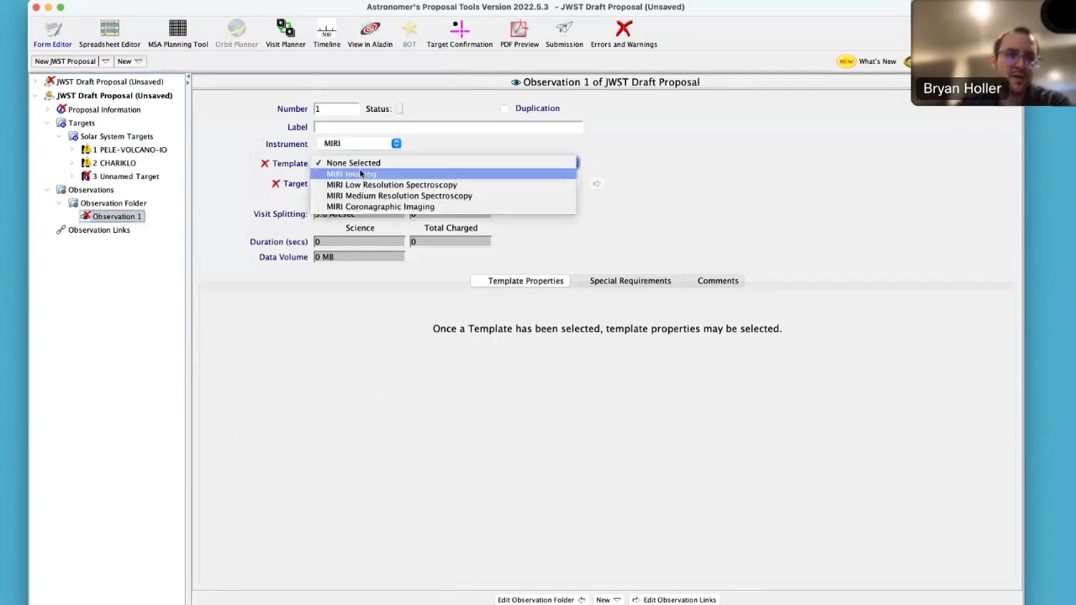
{"action": "left_click", "coordinate": [361, 174]}
{"action": "left_click", "coordinate": [362, 199]}
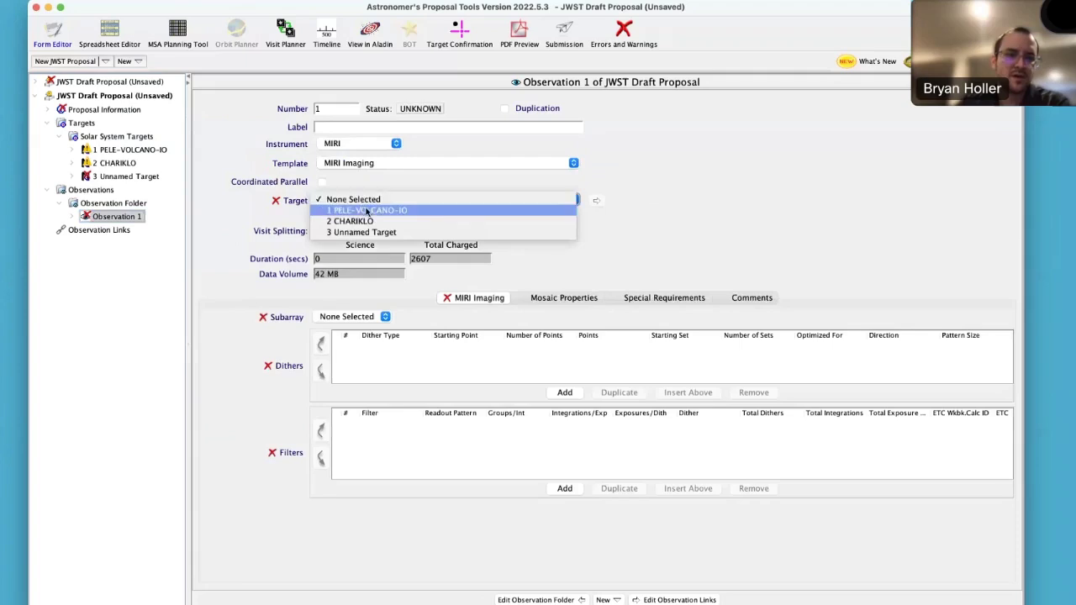
{"action": "left_click", "coordinate": [368, 211]}
{"action": "left_click", "coordinate": [347, 316]}
{"action": "left_click", "coordinate": [353, 327]}
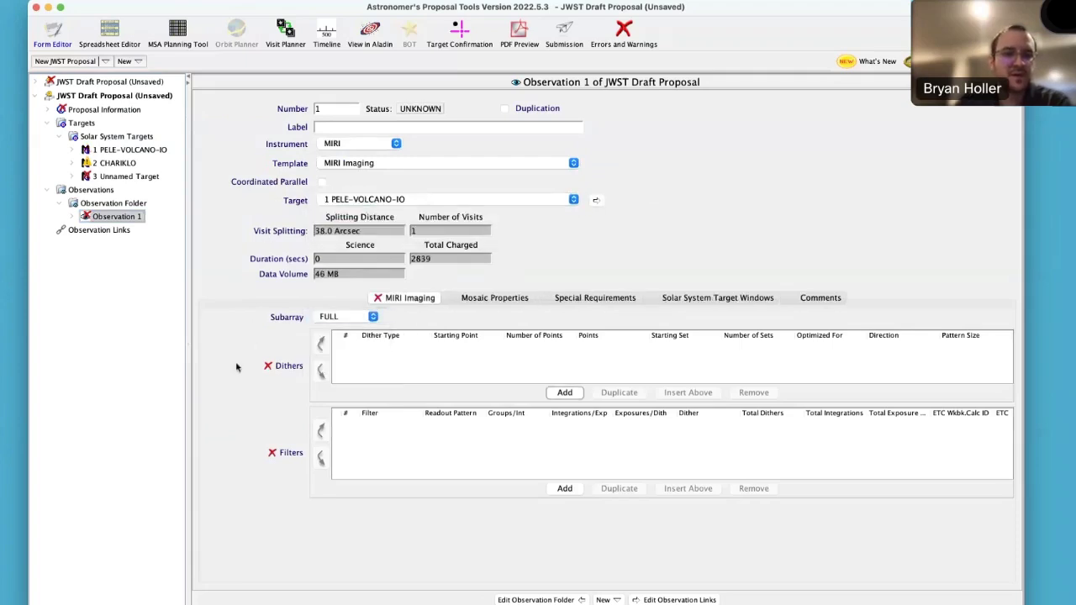
- Add a 4-Point-Sets dither to Observation 1 with starting set 1 and number of sets 1
{"action": "left_click", "coordinate": [565, 392]}
{"action": "left_click", "coordinate": [384, 348]}
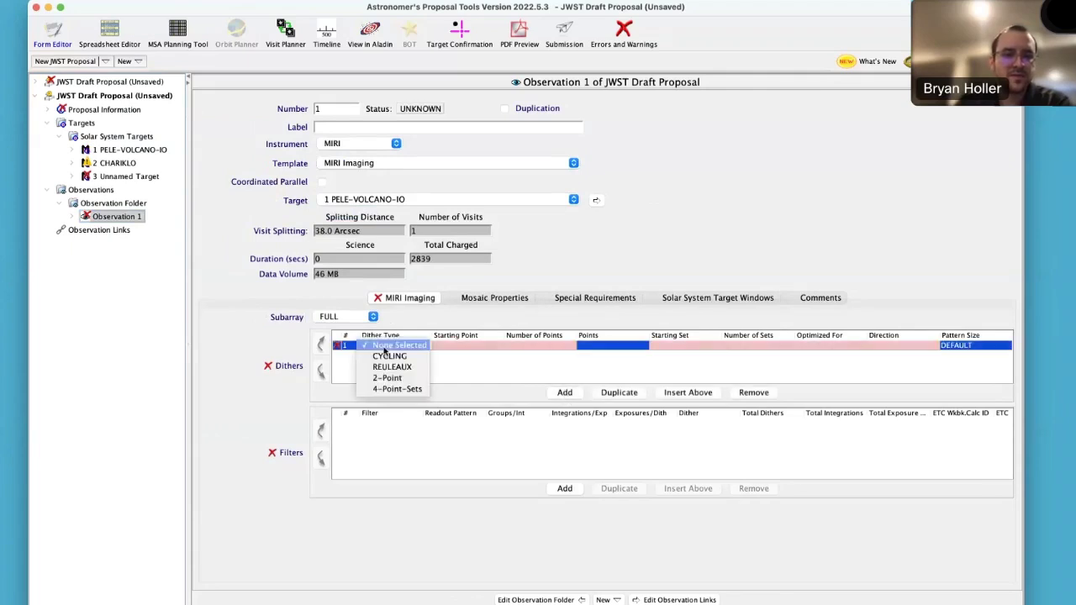
{"action": "left_click", "coordinate": [395, 388]}
{"action": "left_click", "coordinate": [685, 345]}
{"action": "type", "text": "1"}
{"action": "left_click", "coordinate": [764, 345]}
{"action": "type", "text": "1"}
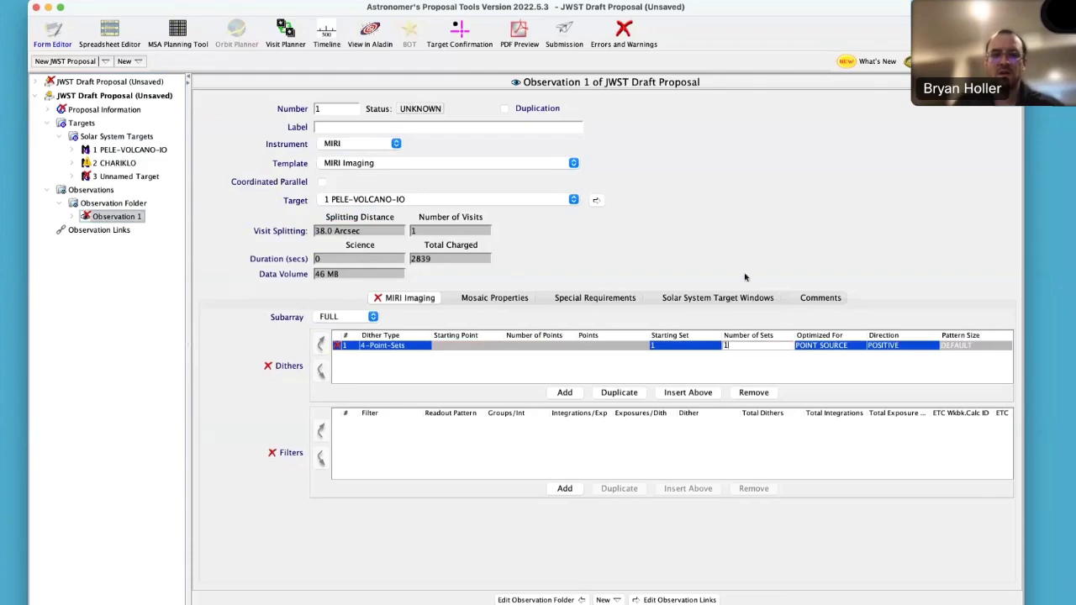
{"action": "key", "text": "Return"}
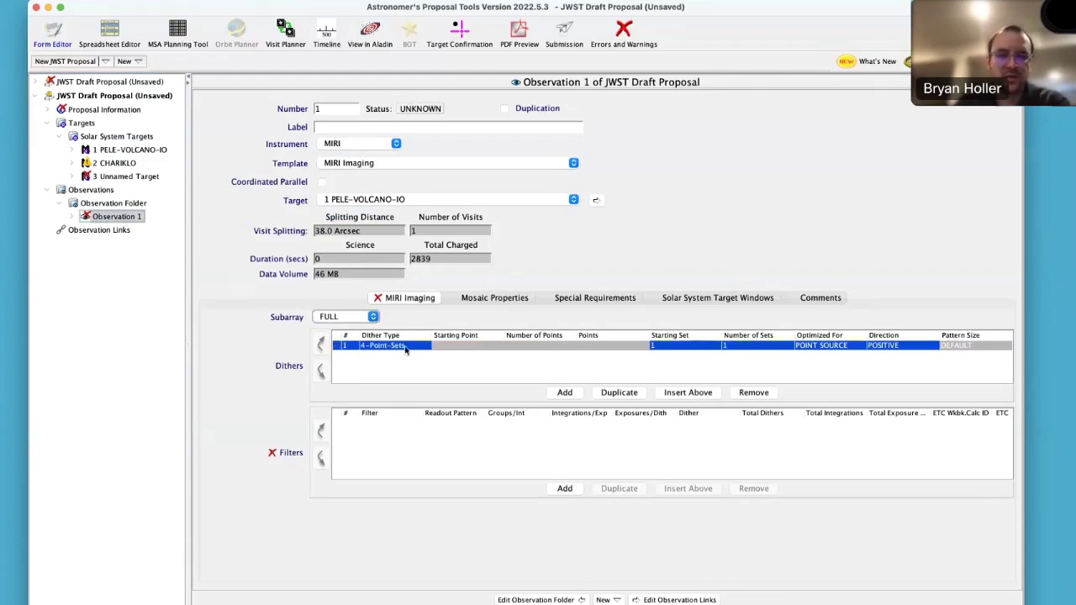
- Add an F560W filter exposure using Dither 1 with 10 groups per integration
{"action": "left_click", "coordinate": [566, 491]}
{"action": "left_click", "coordinate": [387, 423]}
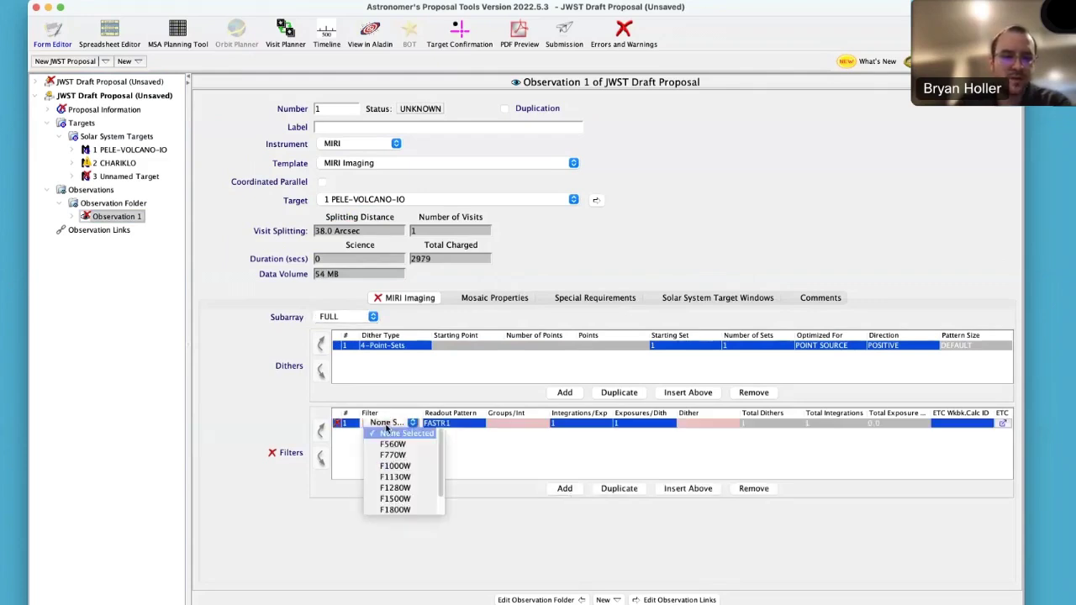
{"action": "left_click", "coordinate": [389, 445]}
{"action": "double_click", "coordinate": [503, 425]}
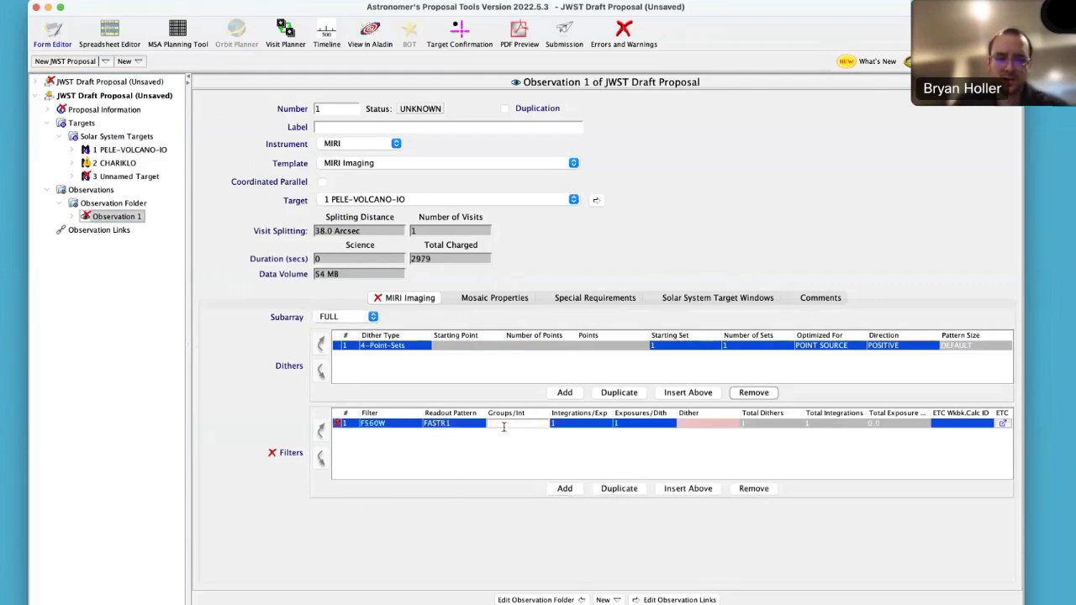
{"action": "left_click", "coordinate": [694, 427]}
{"action": "left_click", "coordinate": [701, 437]}
{"action": "double_click", "coordinate": [532, 424]}
{"action": "type", "text": "10"}
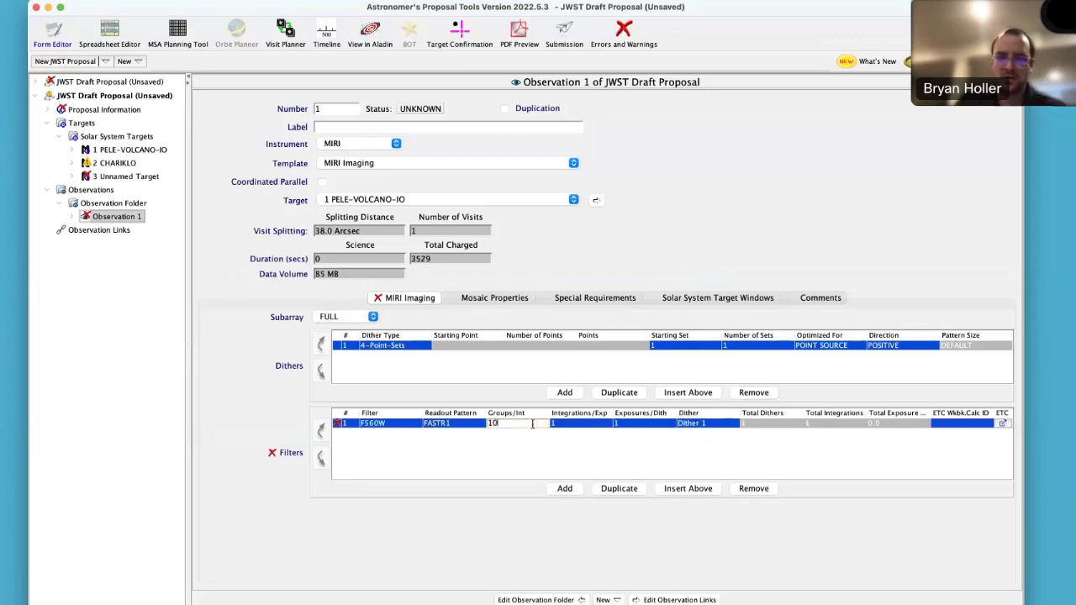
{"action": "key", "text": "Return"}
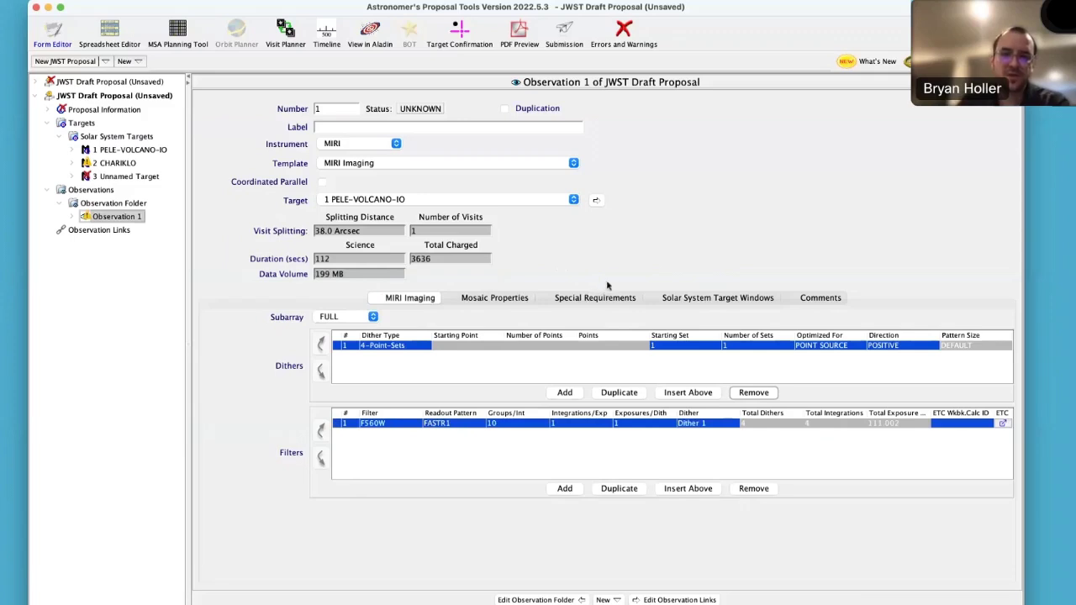
- Examine the default solar system target windows for Observation 1, including the Jupiter occultation, moon separation and angular rate constraints
{"action": "left_click", "coordinate": [690, 303]}
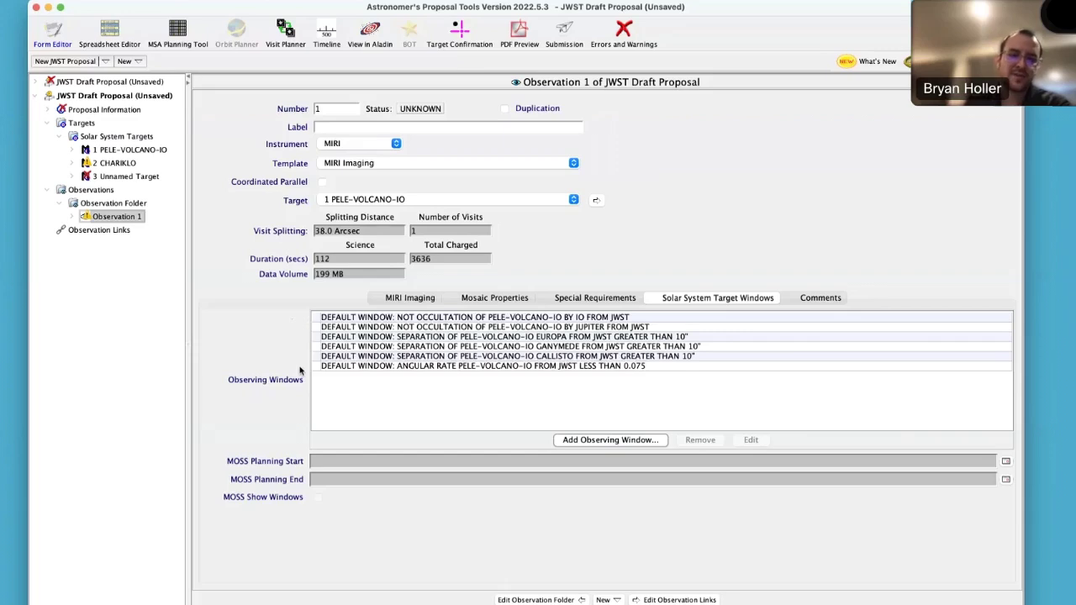
{"action": "left_click", "coordinate": [436, 366]}
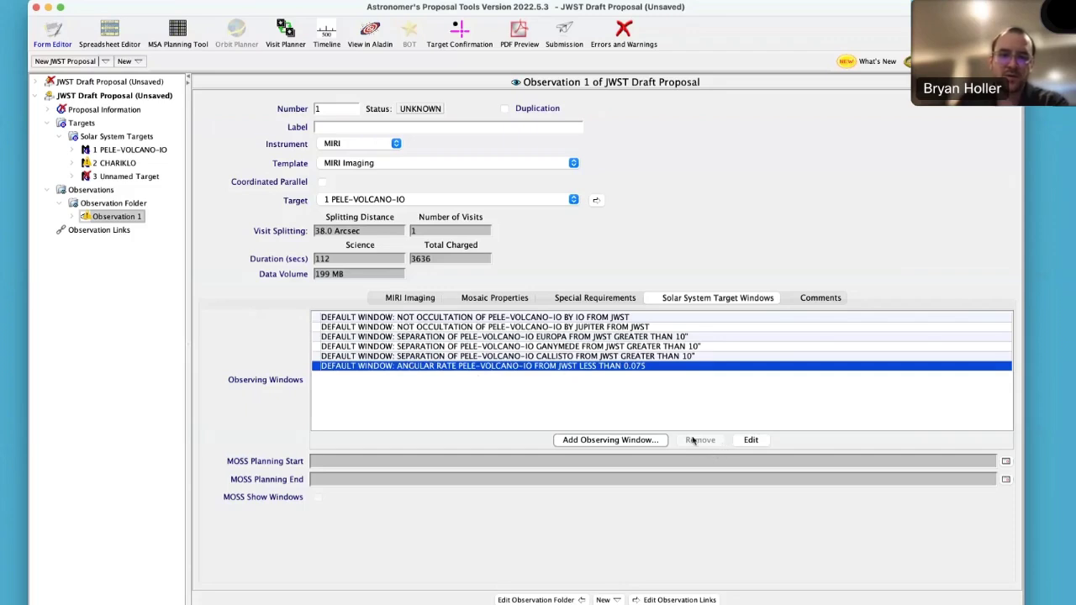
{"action": "left_click", "coordinate": [529, 328]}
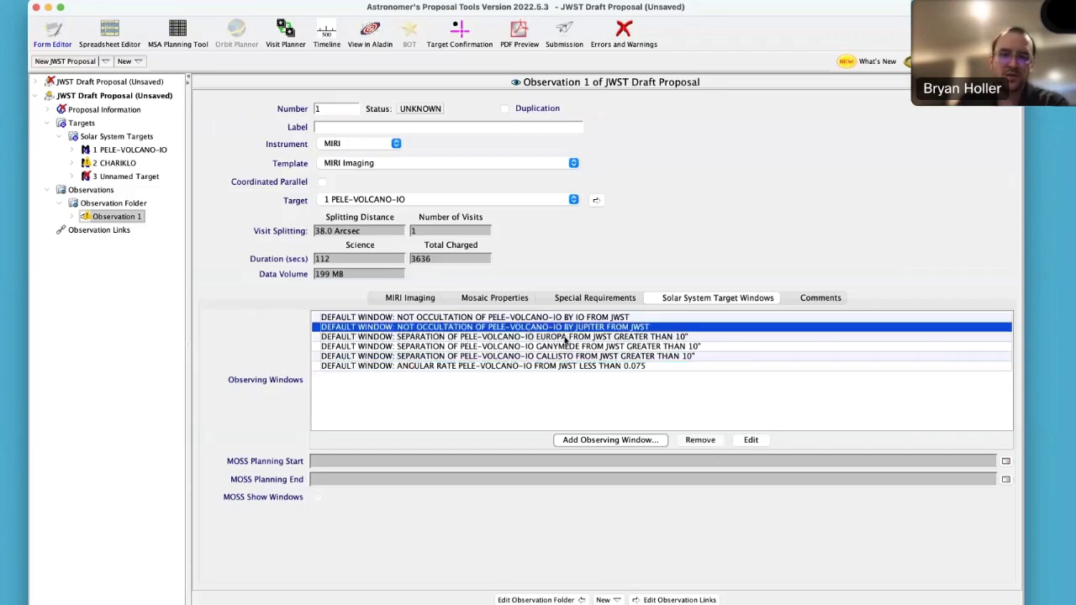
{"action": "left_click", "coordinate": [565, 338]}
{"action": "left_click", "coordinate": [564, 347]}
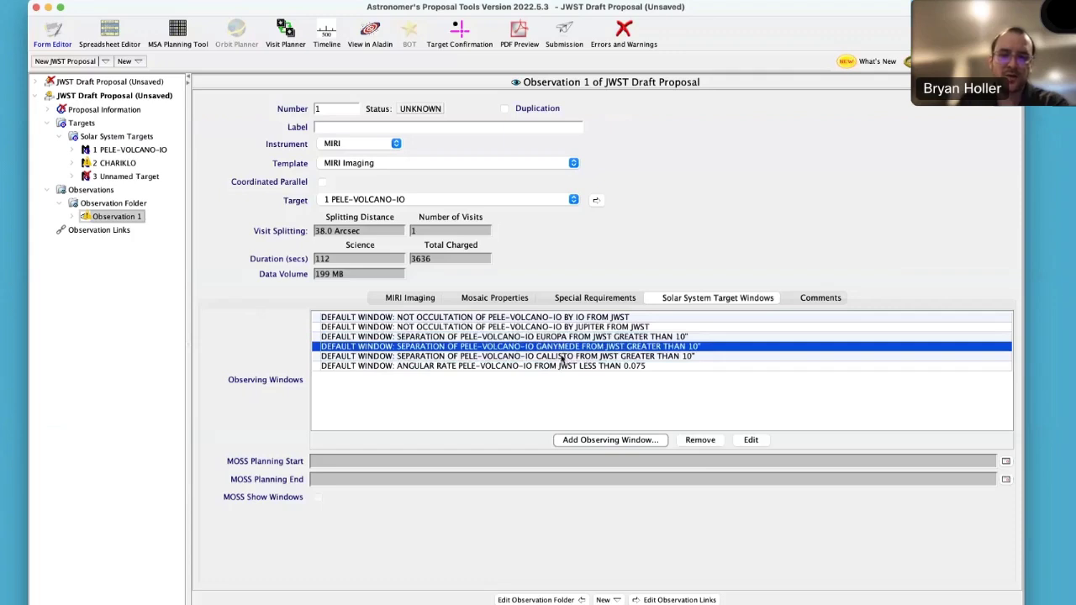
{"action": "left_click", "coordinate": [562, 367]}
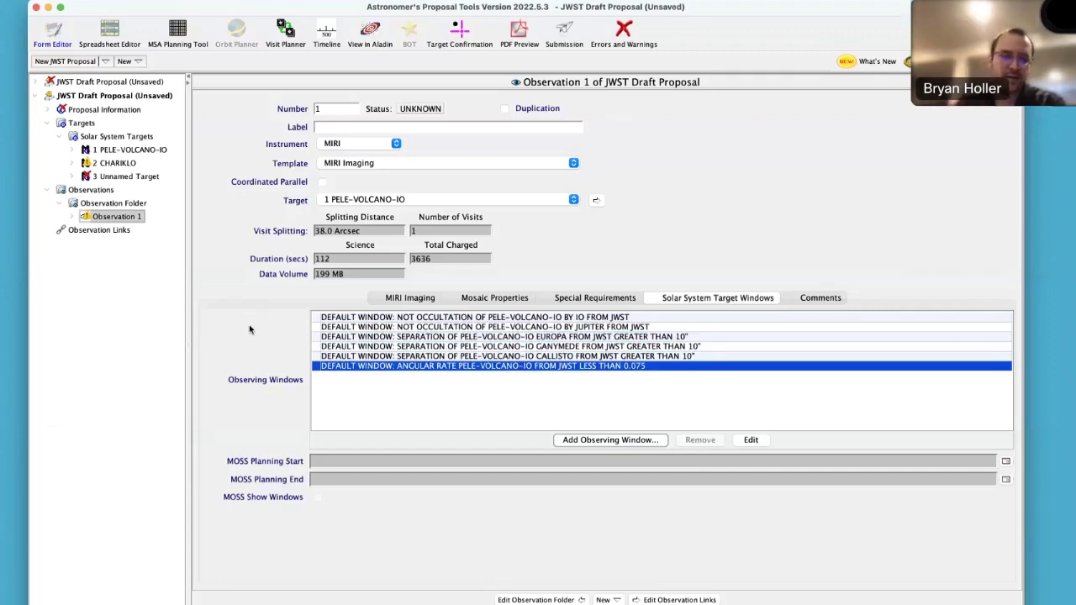
- Add an Eclipse observing window to Observation 1 and set its type to Penumbral
{"action": "left_click", "coordinate": [627, 440]}
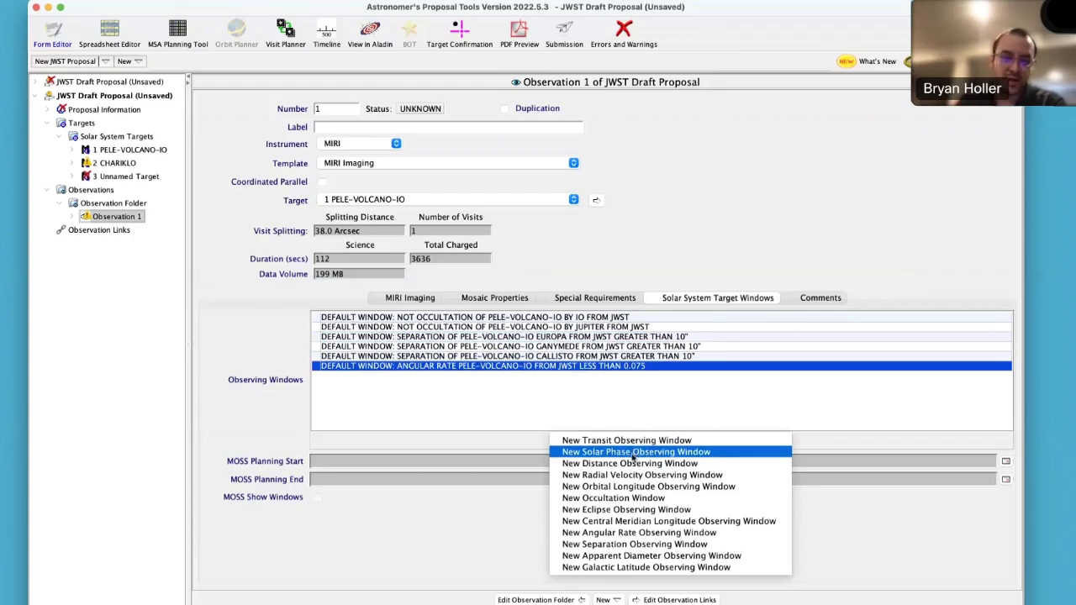
{"action": "left_click", "coordinate": [701, 510]}
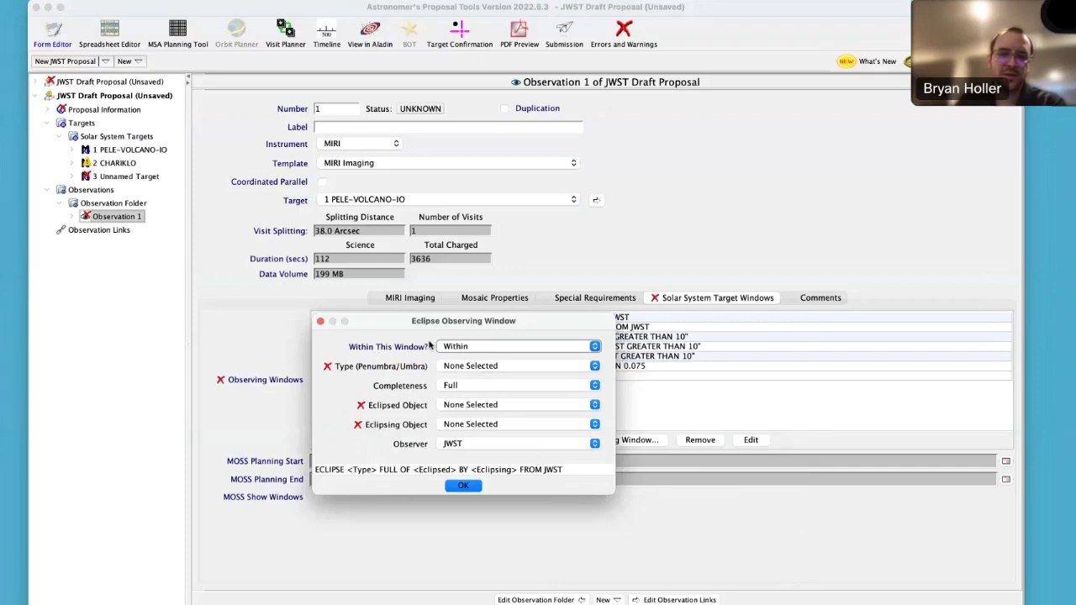
{"action": "left_click", "coordinate": [468, 368]}
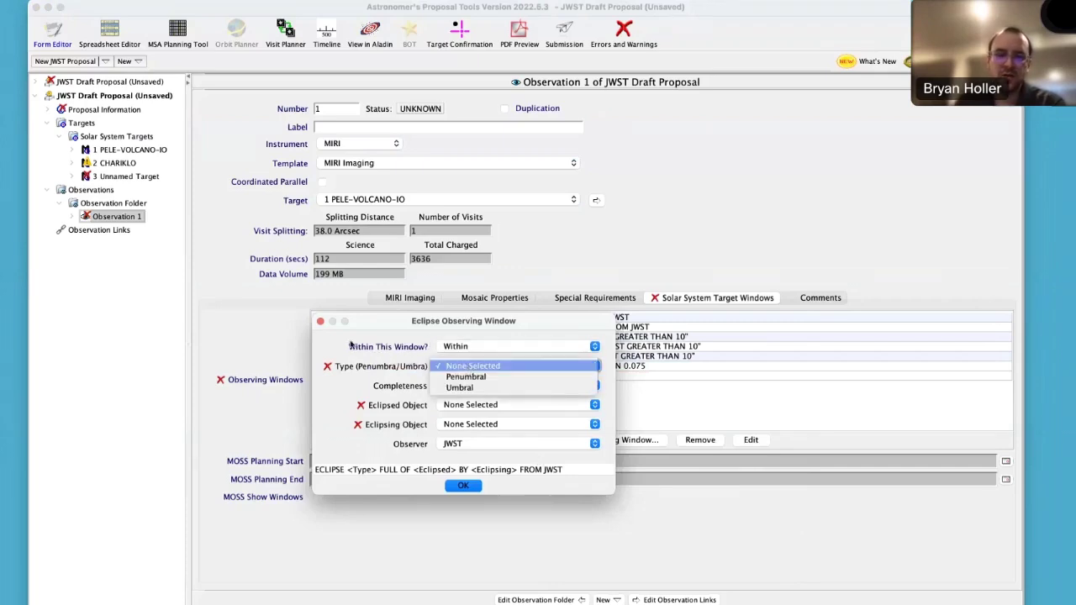
{"action": "left_click", "coordinate": [468, 368]}
{"action": "left_click", "coordinate": [454, 348]}
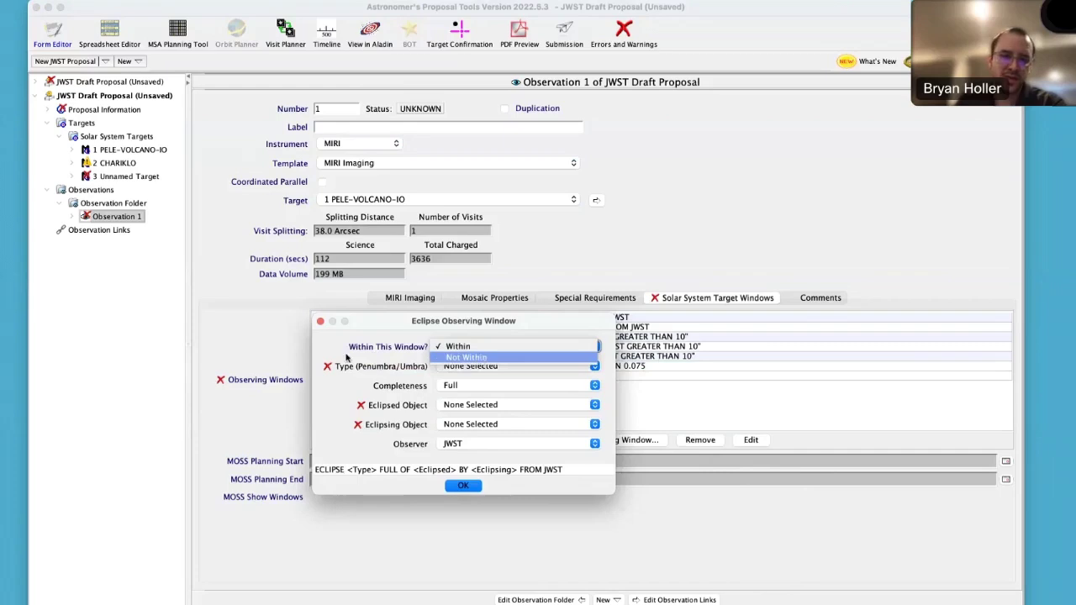
{"action": "left_click", "coordinate": [325, 352]}
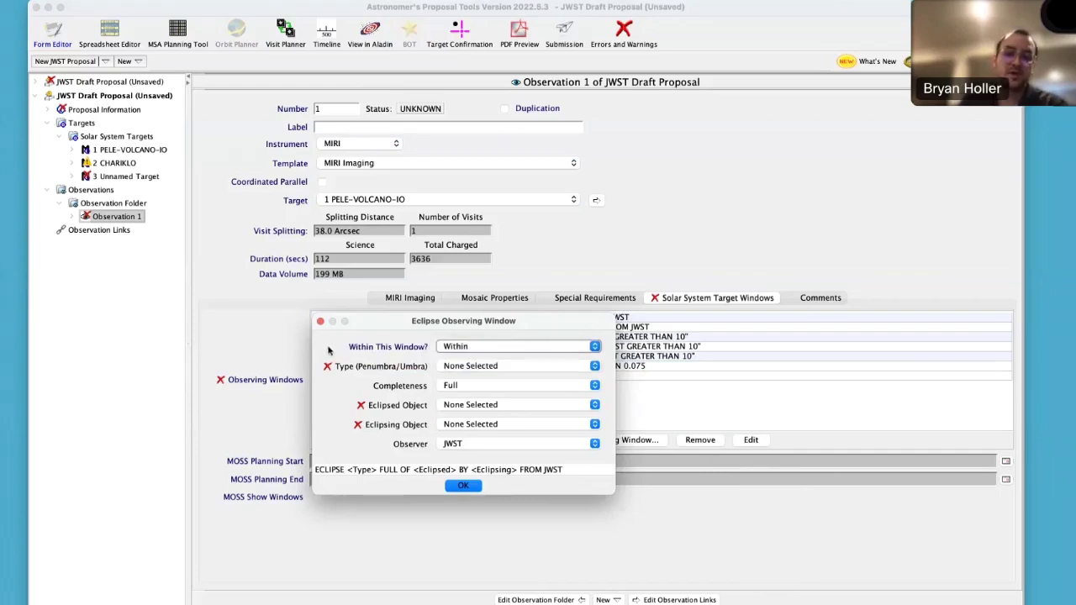
{"action": "left_click", "coordinate": [466, 372]}
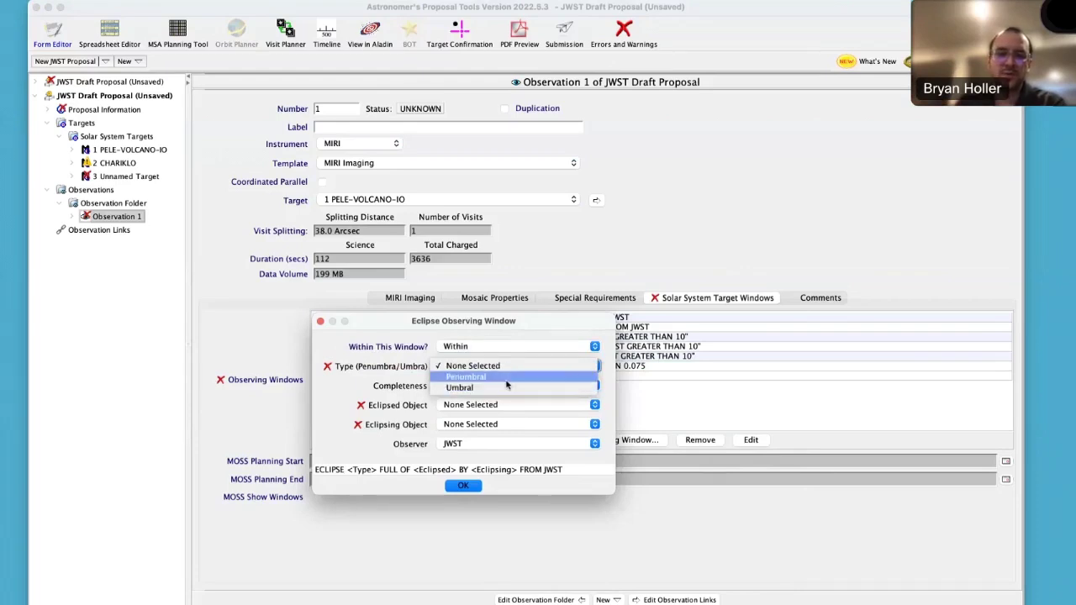
{"action": "left_click", "coordinate": [506, 377]}
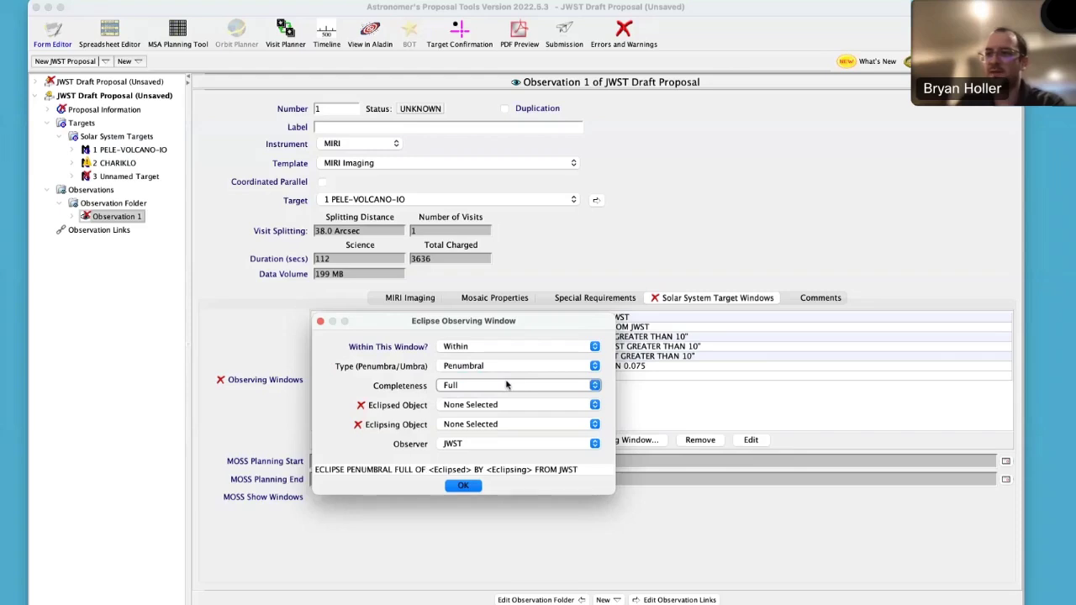
- Set IO as the eclipsed object and JUPITER as the eclipsing object, keep JWST as observer, and accept the eclipse window
{"action": "left_click", "coordinate": [492, 407]}
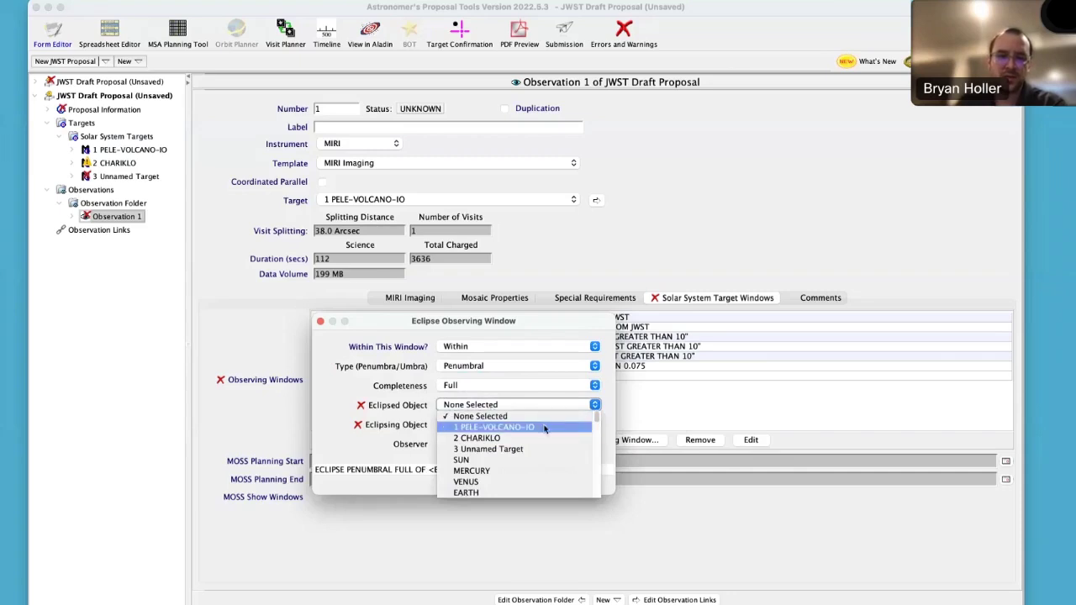
{"action": "scroll", "coordinate": [525, 465], "scroll_direction": "down", "scroll_amount": 3}
{"action": "scroll", "coordinate": [524, 465], "scroll_direction": "down", "scroll_amount": 5}
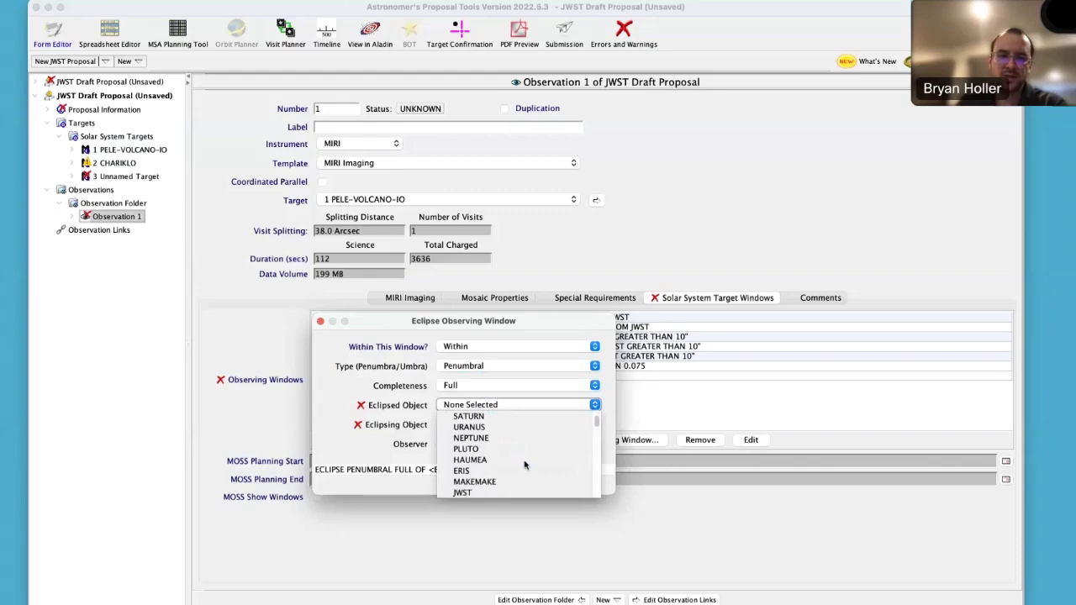
{"action": "scroll", "coordinate": [524, 465], "scroll_direction": "down", "scroll_amount": 2}
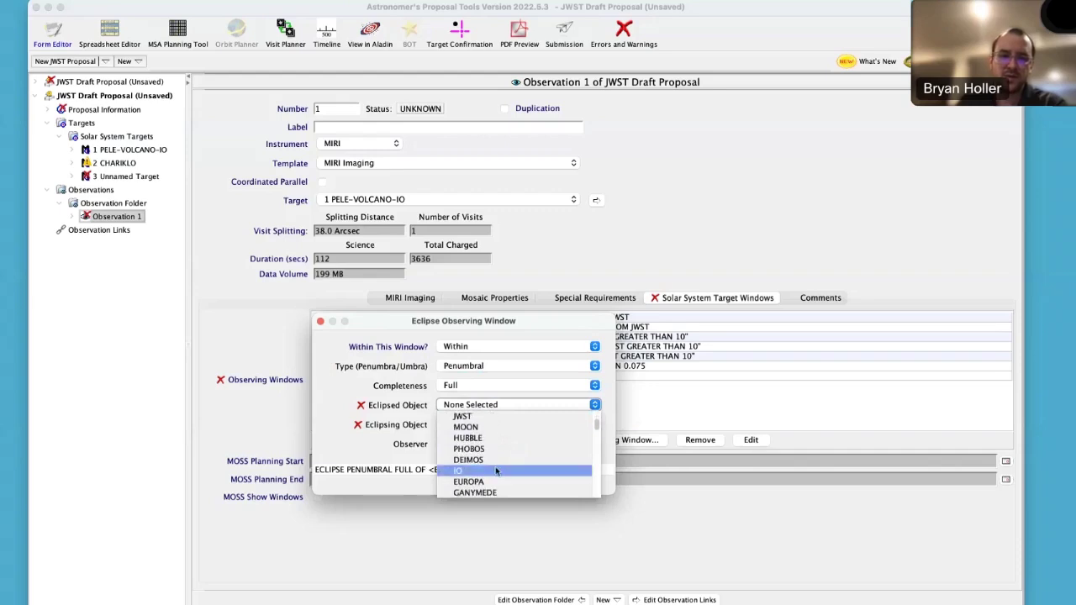
{"action": "left_click", "coordinate": [496, 473]}
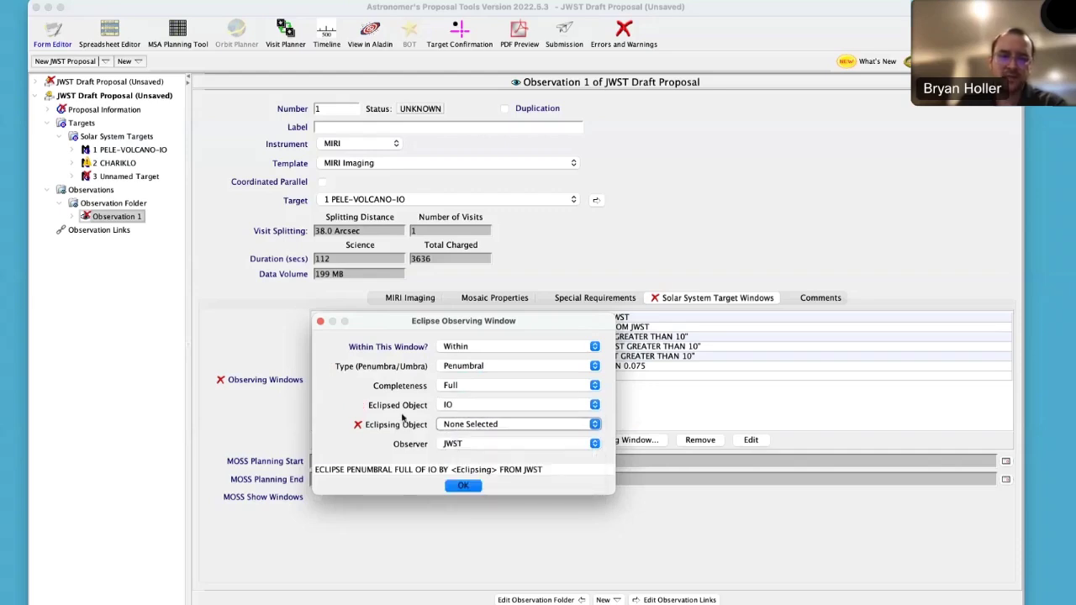
{"action": "left_click", "coordinate": [458, 425]}
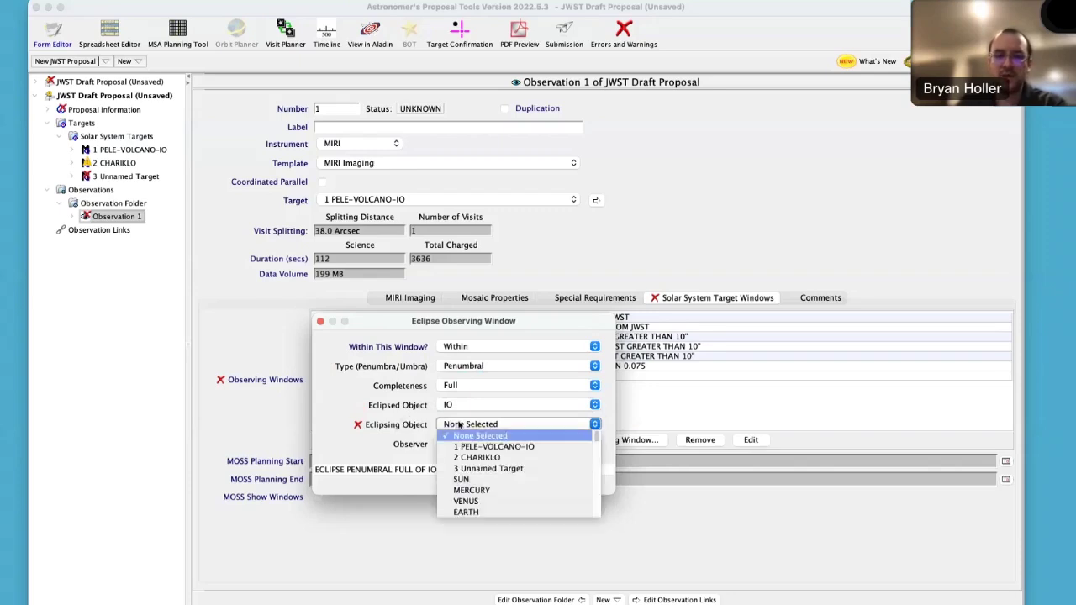
{"action": "scroll", "coordinate": [504, 477], "scroll_direction": "down", "scroll_amount": 3}
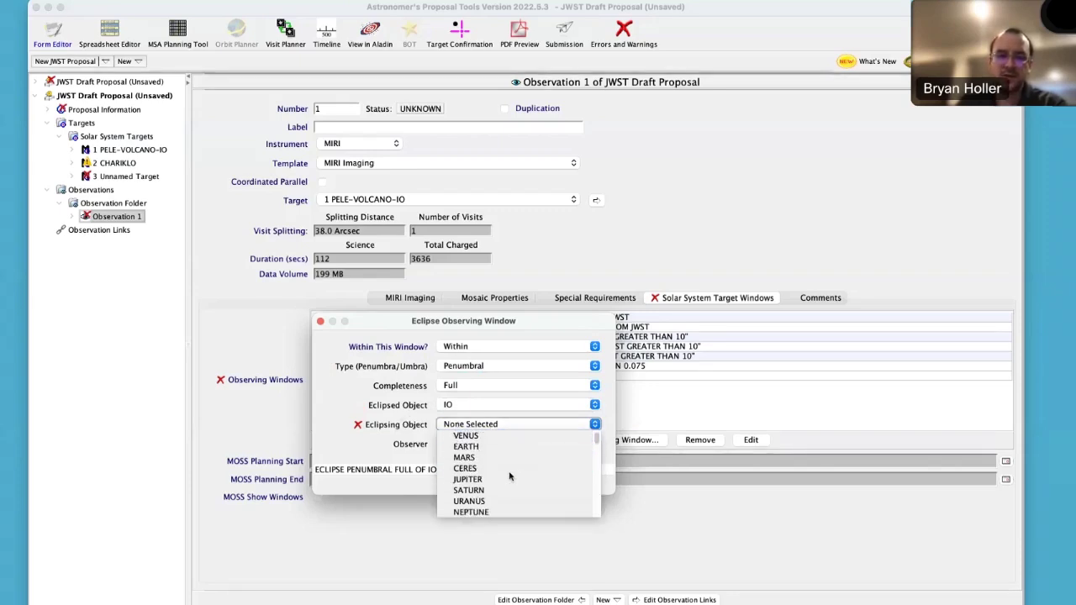
{"action": "left_click", "coordinate": [504, 477]}
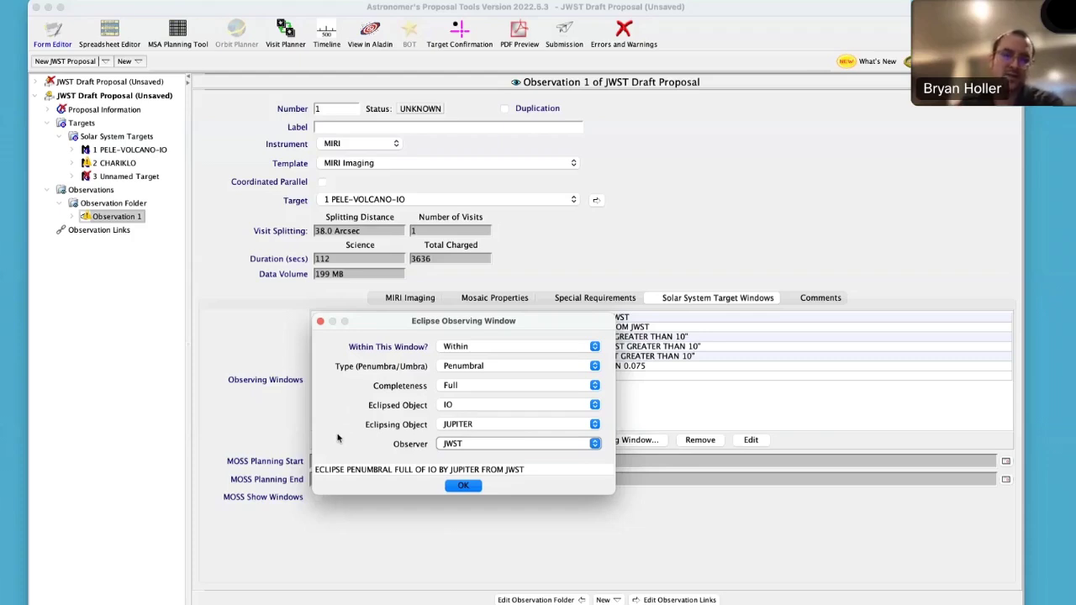
{"action": "left_click", "coordinate": [475, 445]}
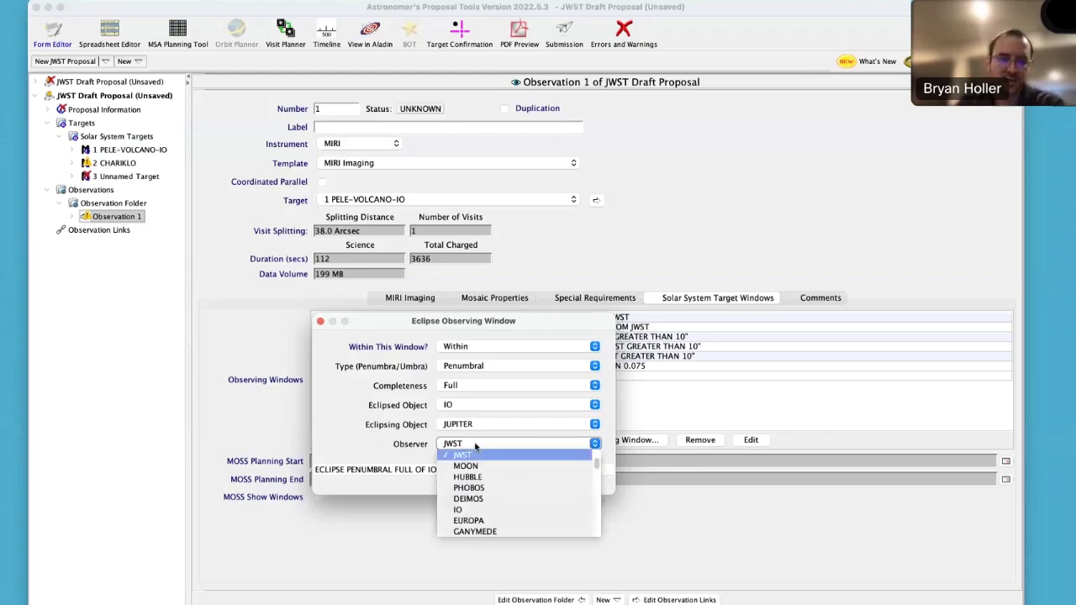
{"action": "left_click", "coordinate": [357, 450]}
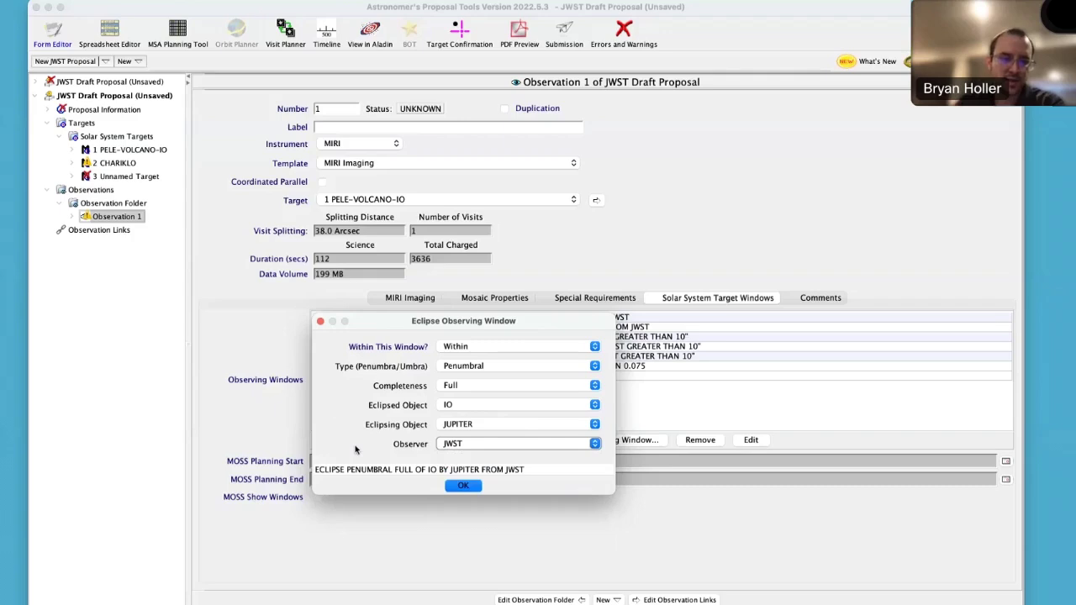
{"action": "left_click", "coordinate": [466, 487]}
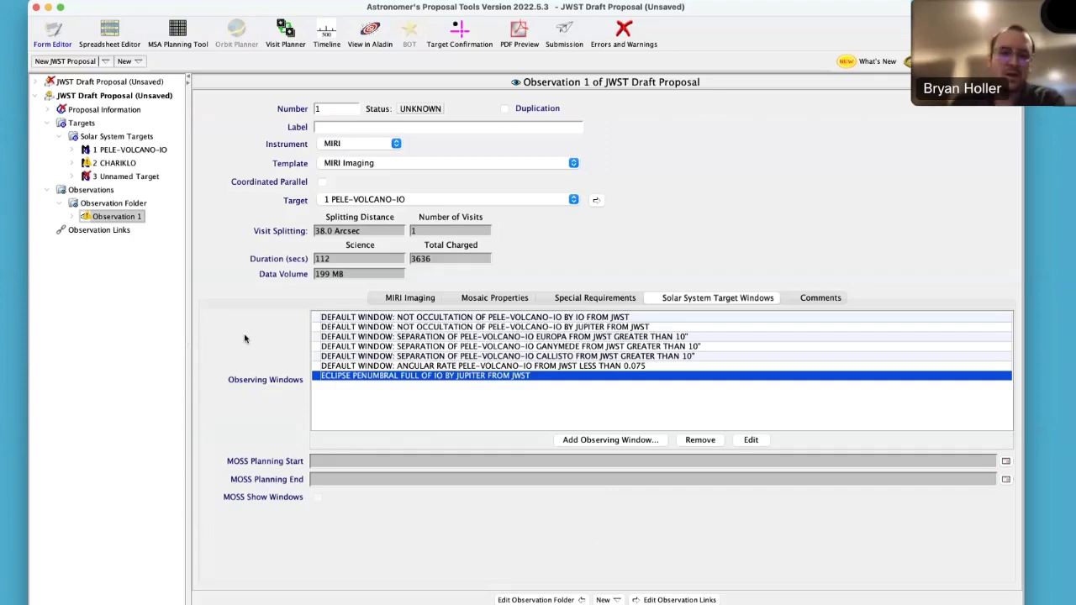
{"action": "left_click", "coordinate": [627, 440]}
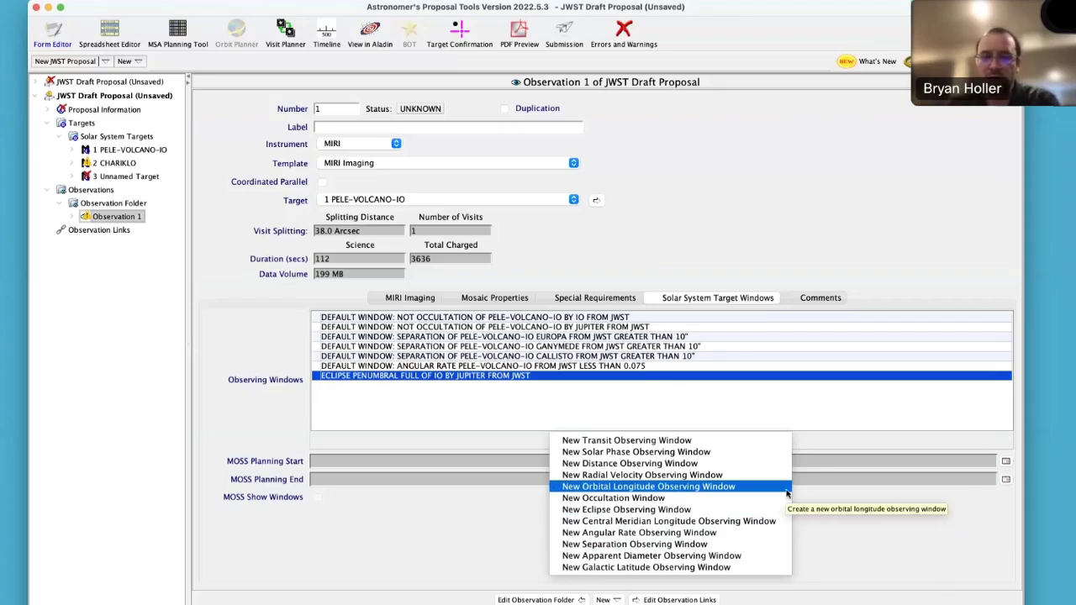
{"action": "left_click", "coordinate": [259, 408]}
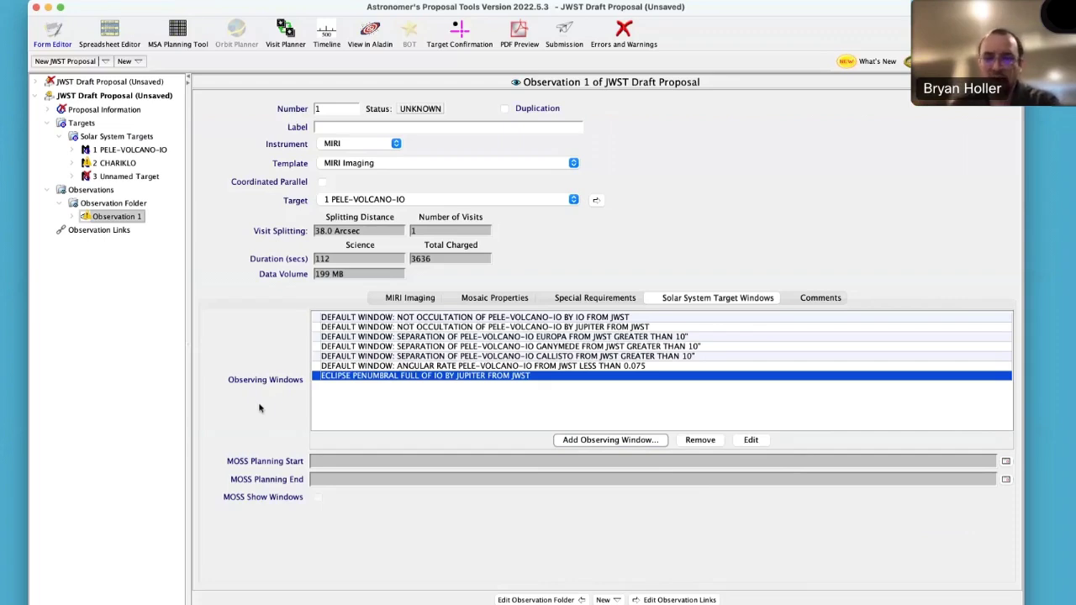
{"action": "left_click", "coordinate": [651, 442]}
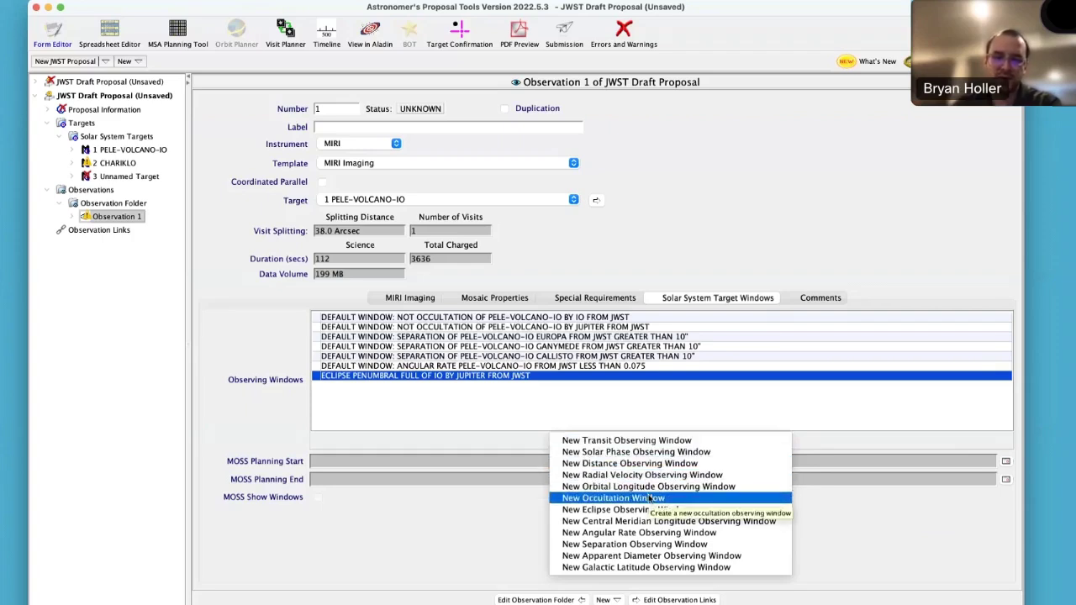
{"action": "left_click", "coordinate": [271, 355]}
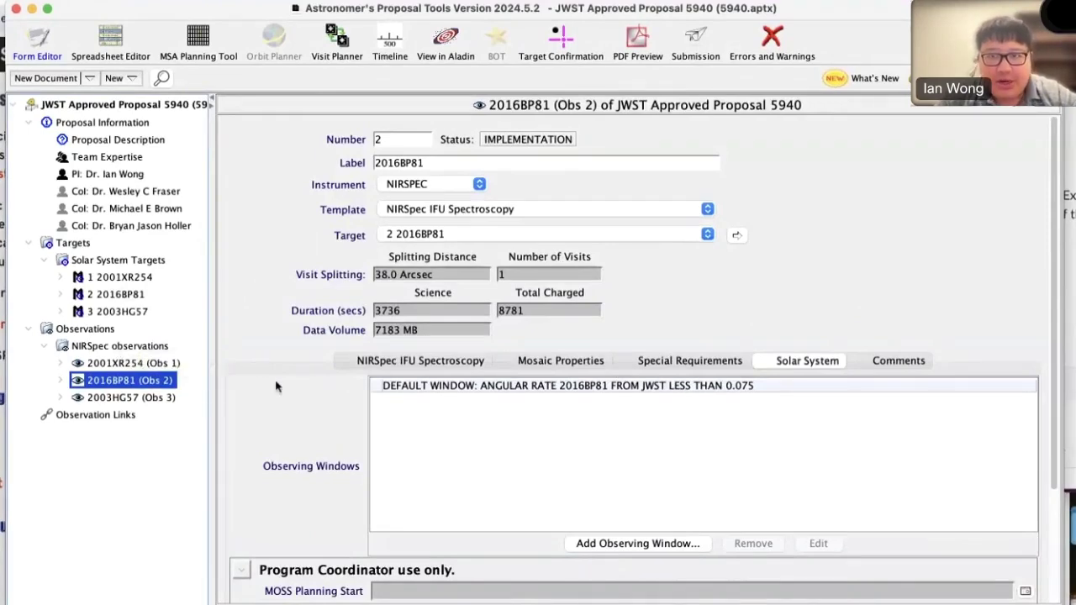
{"action": "scroll", "coordinate": [275, 386], "scroll_direction": "down", "scroll_amount": 5}
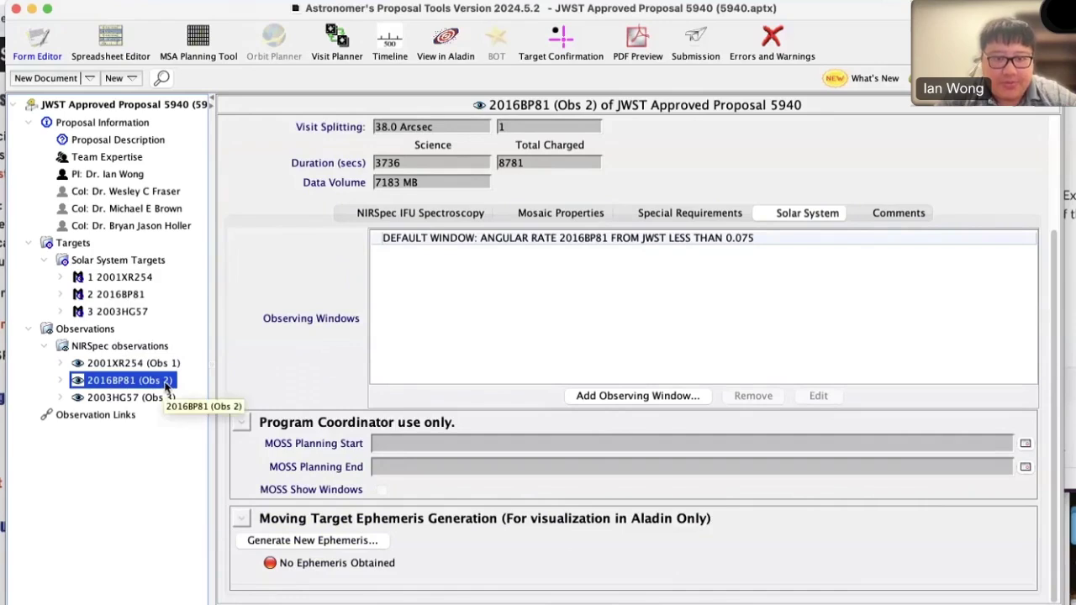
{"action": "left_click", "coordinate": [370, 541]}
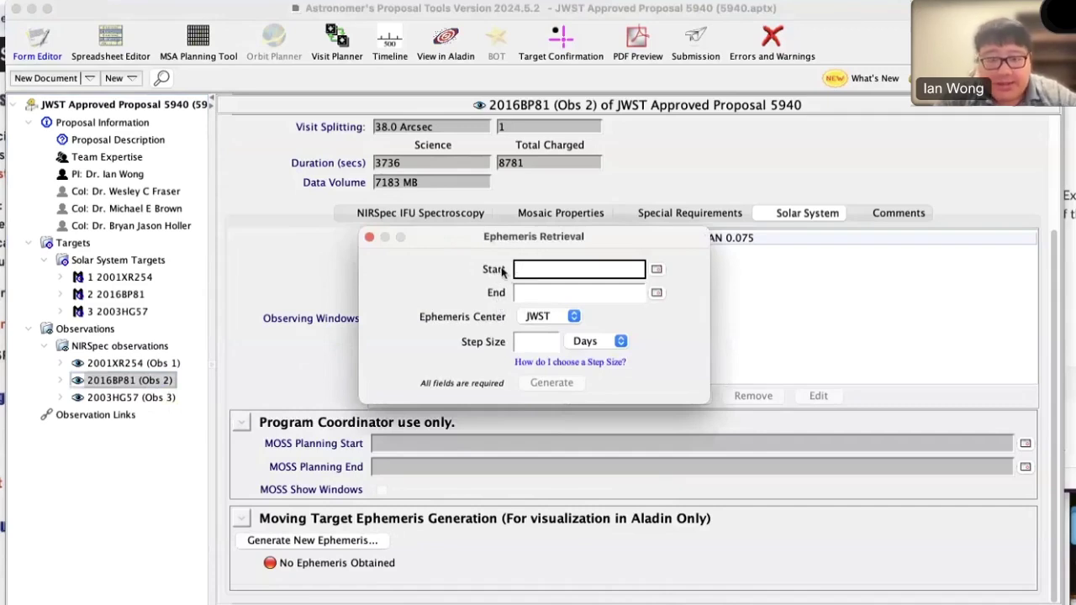
{"action": "left_click", "coordinate": [300, 308]}
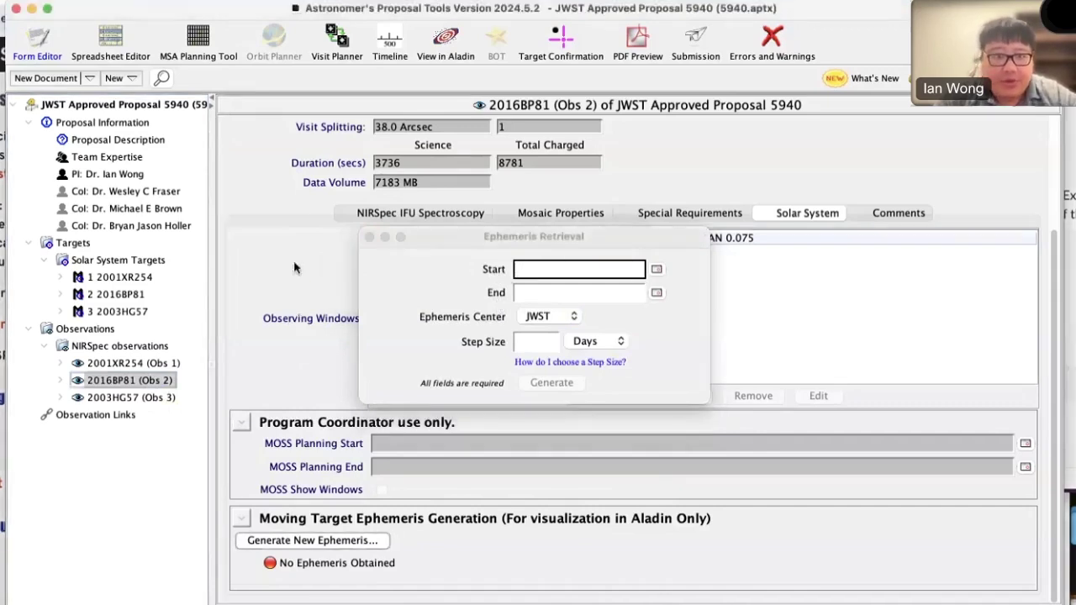
{"action": "left_click", "coordinate": [369, 237]}
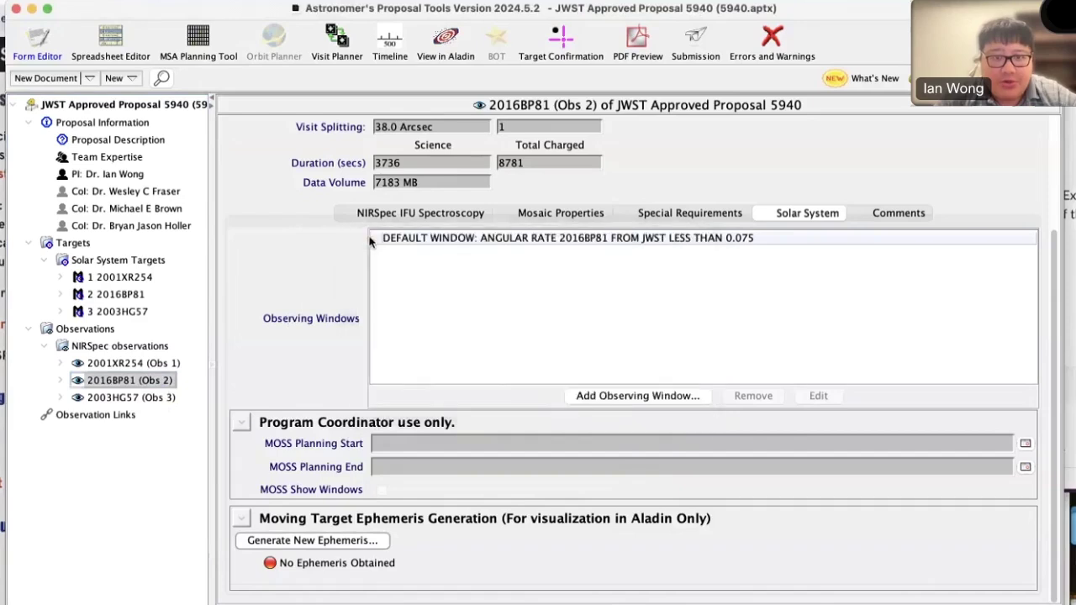
- Check in the Visit Planner when the 2016BP81 observation (Obs 2) is schedulable
{"action": "left_click", "coordinate": [337, 43]}
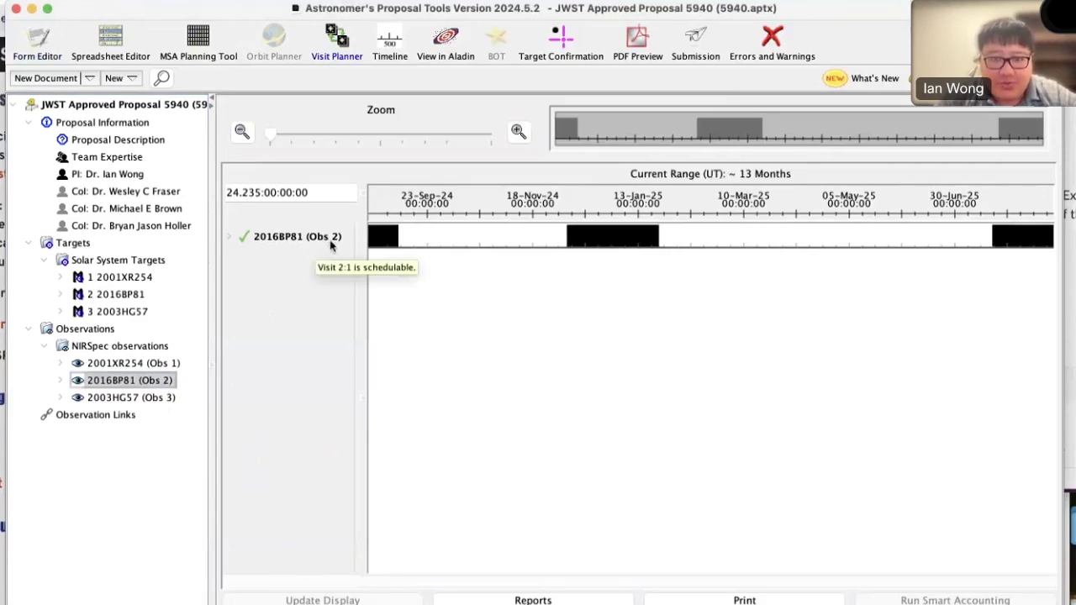
{"action": "mouse_move", "coordinate": [584, 241]}
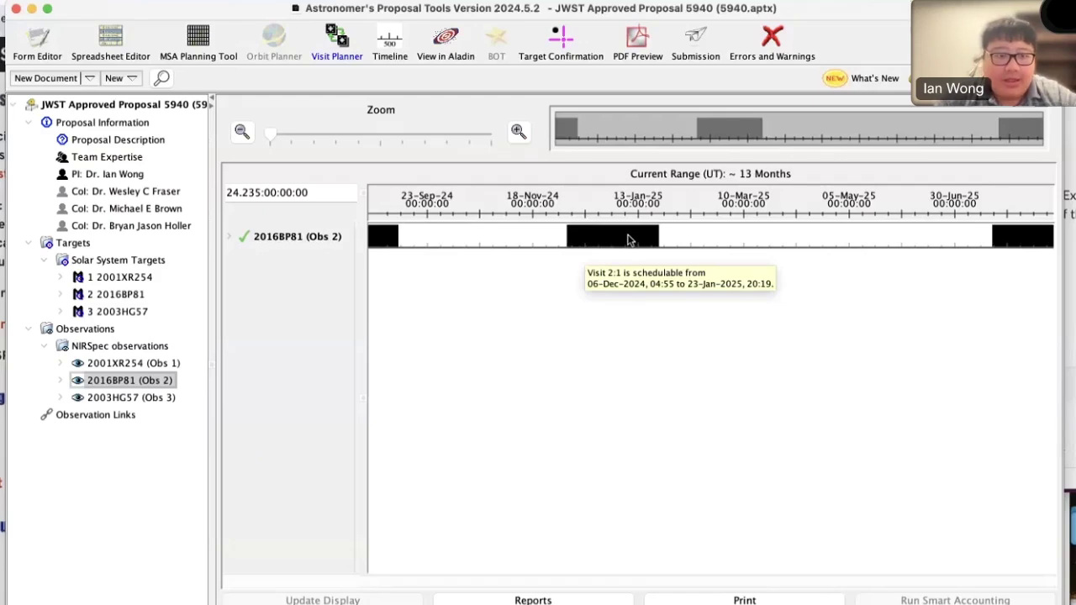
{"action": "left_click", "coordinate": [119, 296]}
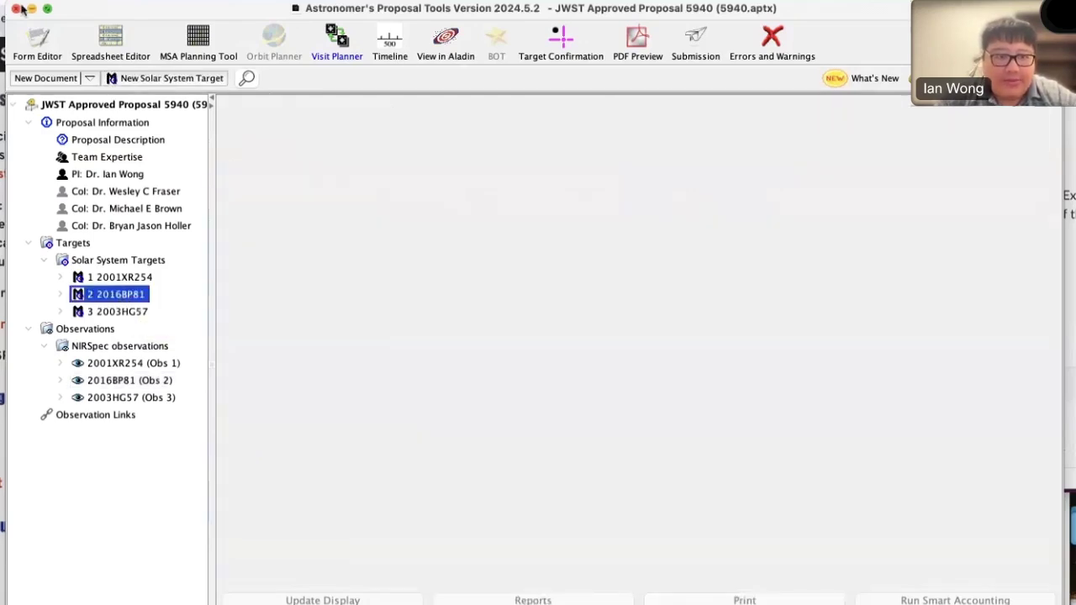
- Start a new moving target ephemeris for the 2016BP81 observation (Obs 2), with start 01-JAN-2025 and end 10-JAN-2025
{"action": "left_click", "coordinate": [135, 380]}
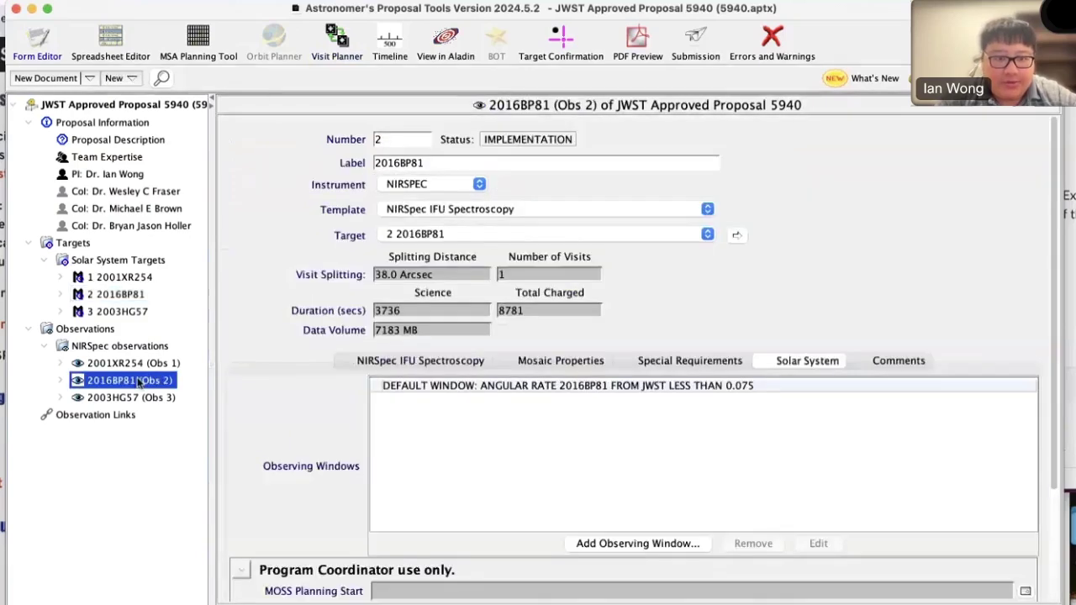
{"action": "scroll", "coordinate": [288, 427], "scroll_direction": "down", "scroll_amount": 3}
{"action": "left_click", "coordinate": [332, 539]}
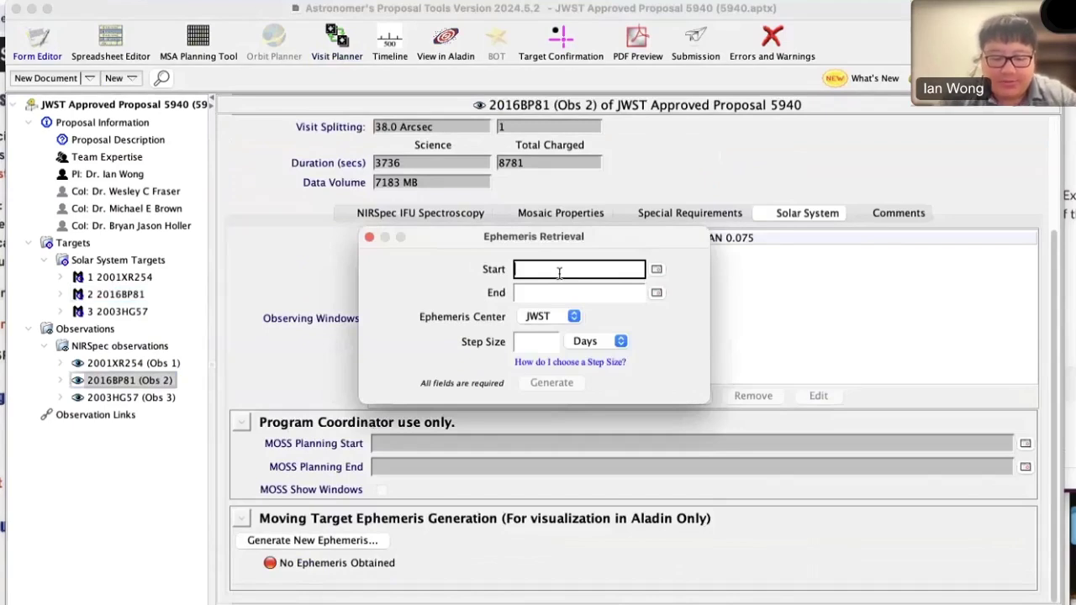
{"action": "type", "text": "01"}
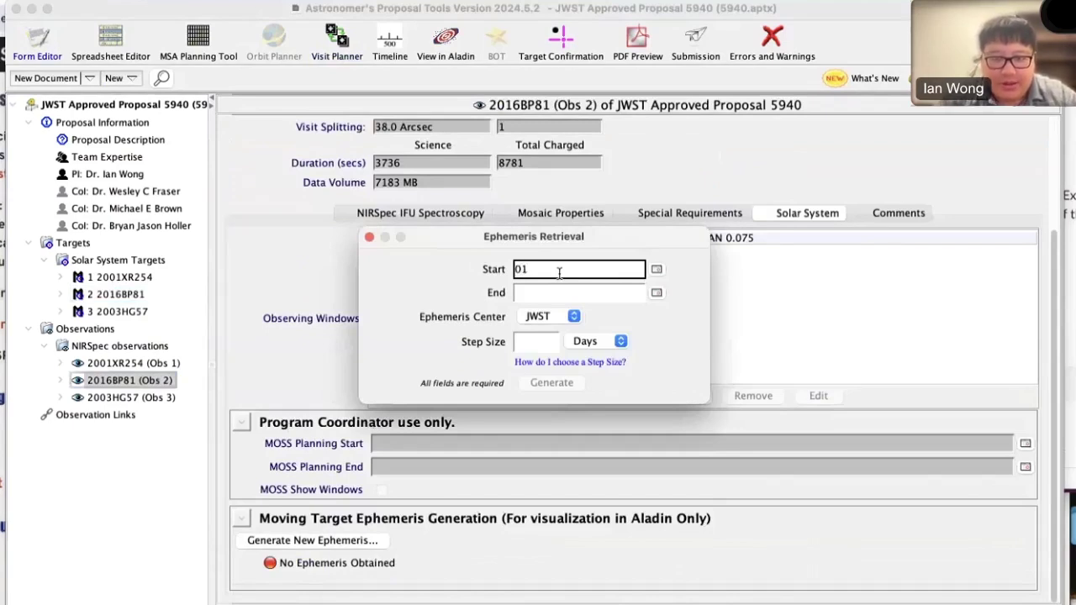
{"action": "type", "text": "-JAN"}
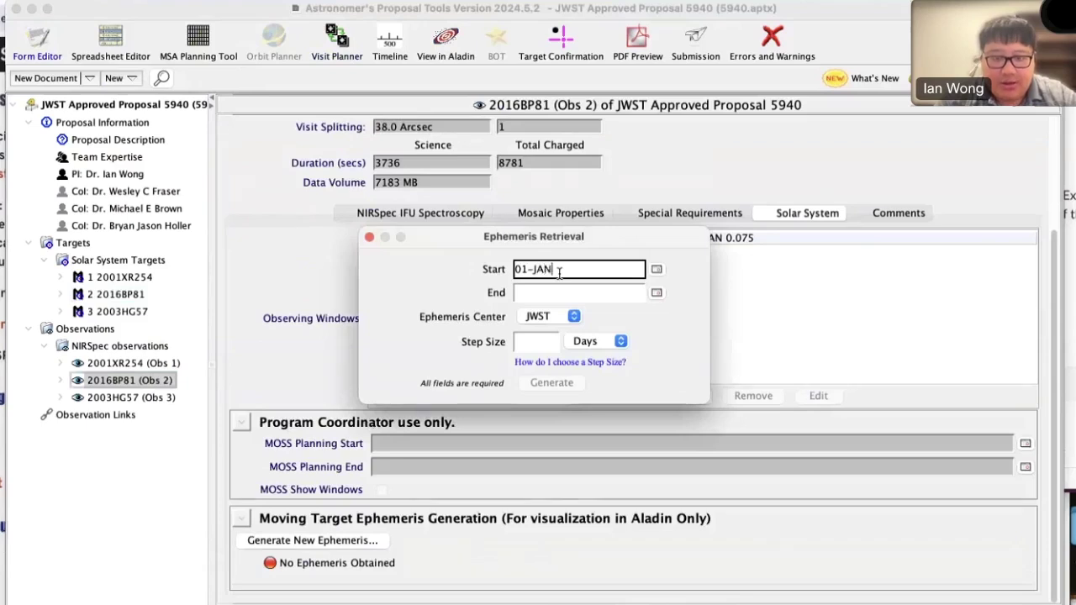
{"action": "type", "text": "-2025"}
{"action": "left_click", "coordinate": [563, 293]}
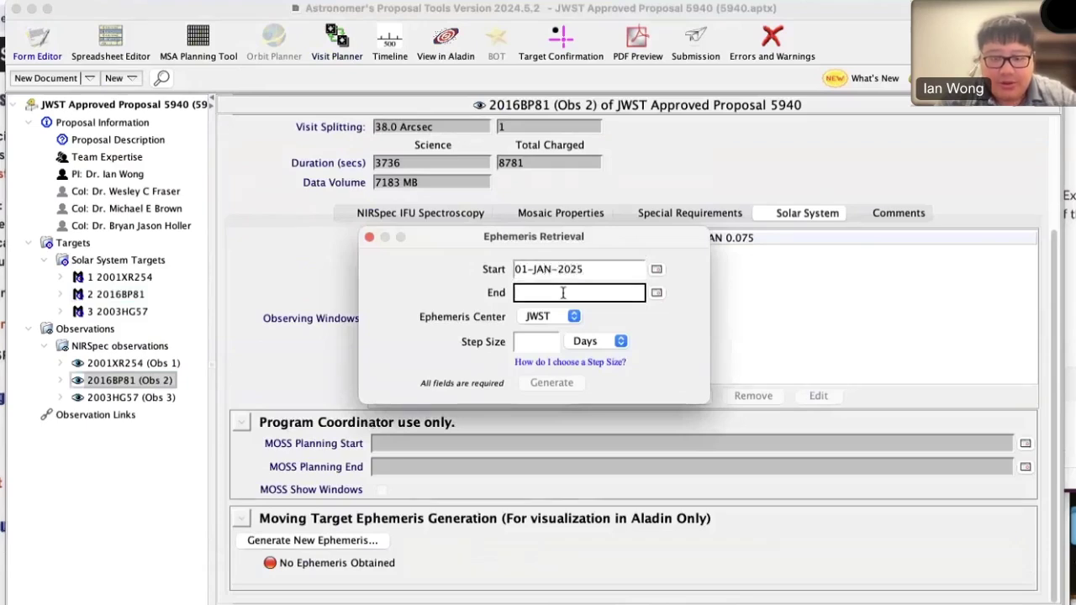
{"action": "type", "text": "10-JAN"}
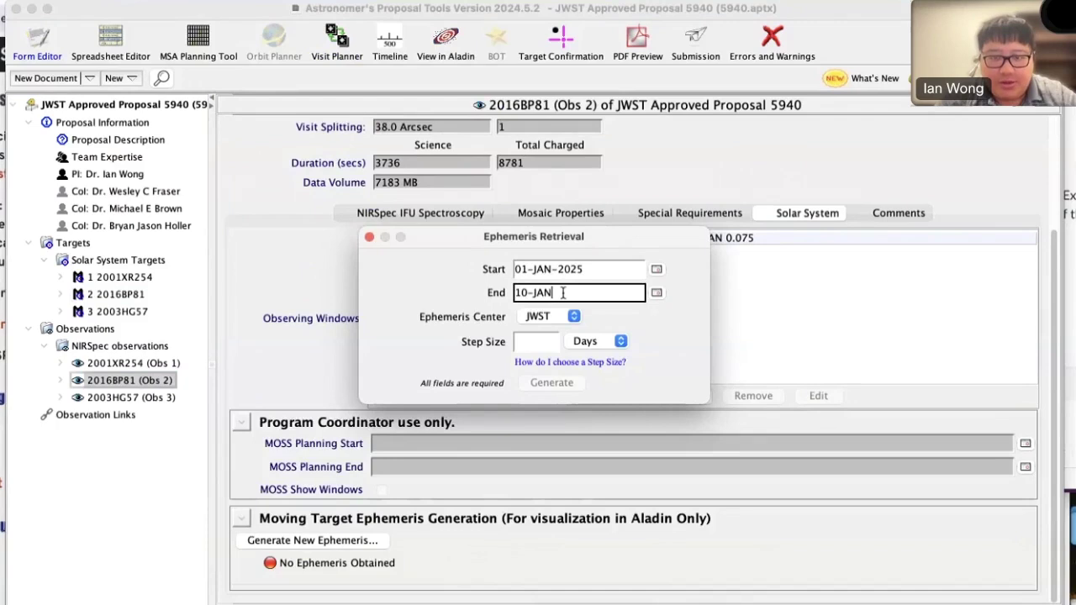
{"action": "type", "text": "-2025"}
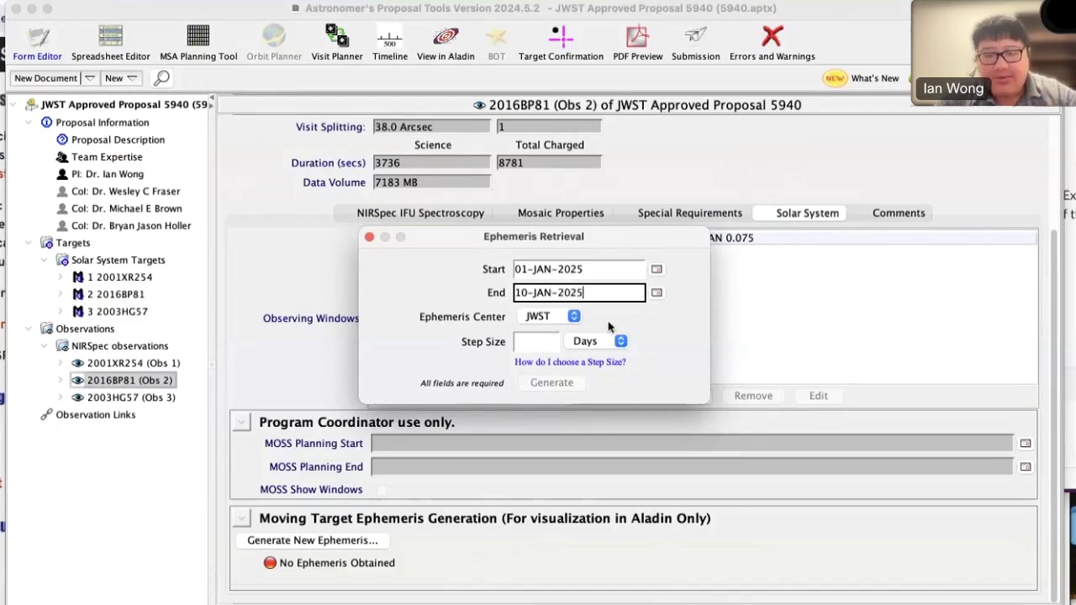
- Set the ephemeris step size to 1 day and generate the 2016BP81 ephemeris centered on JWST
{"action": "left_click", "coordinate": [542, 345]}
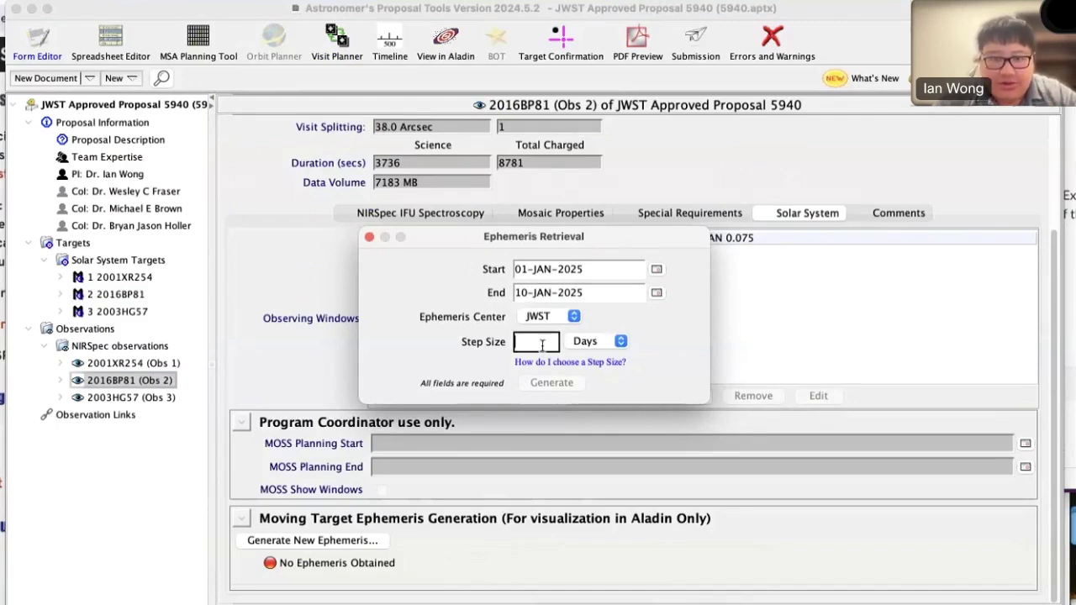
{"action": "type", "text": "1"}
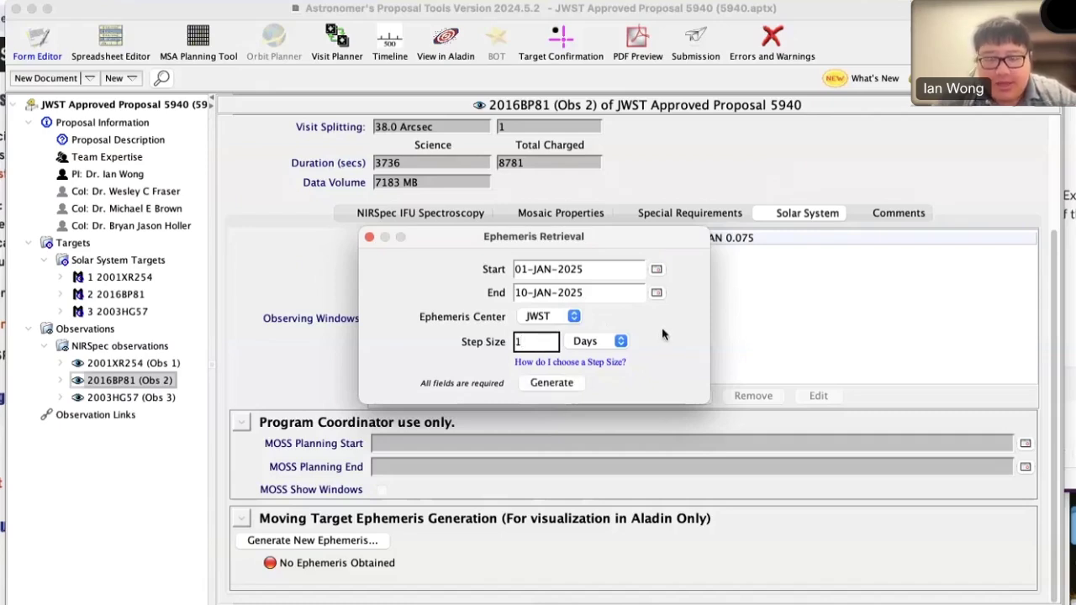
{"action": "left_click", "coordinate": [561, 386]}
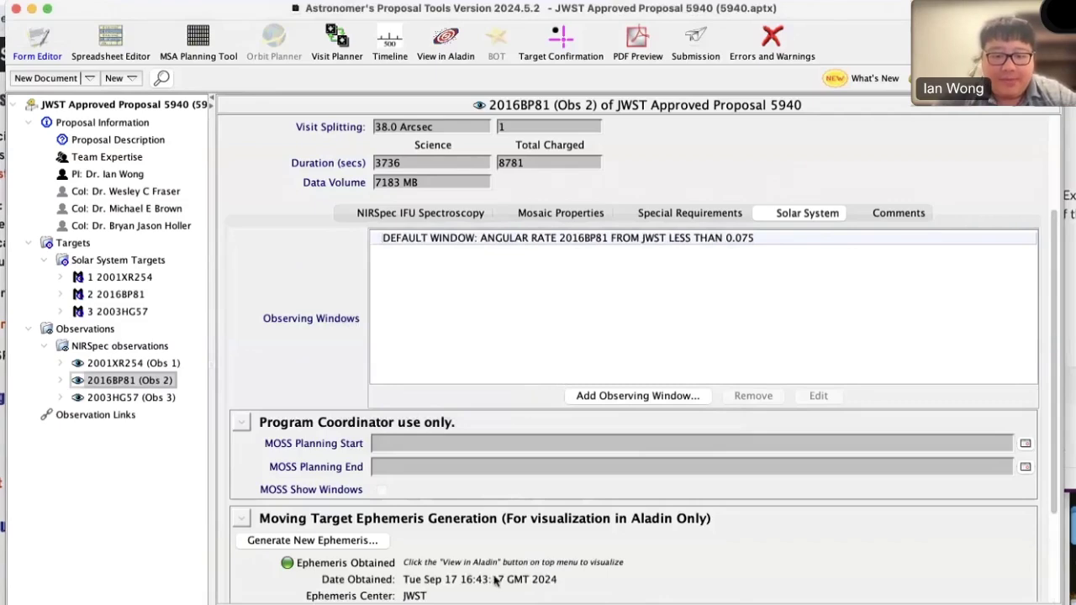
- Review the generated ephemeris table of dates, coordinates and distances for 2016BP81, then close it
{"action": "scroll", "coordinate": [496, 579], "scroll_direction": "down", "scroll_amount": 4}
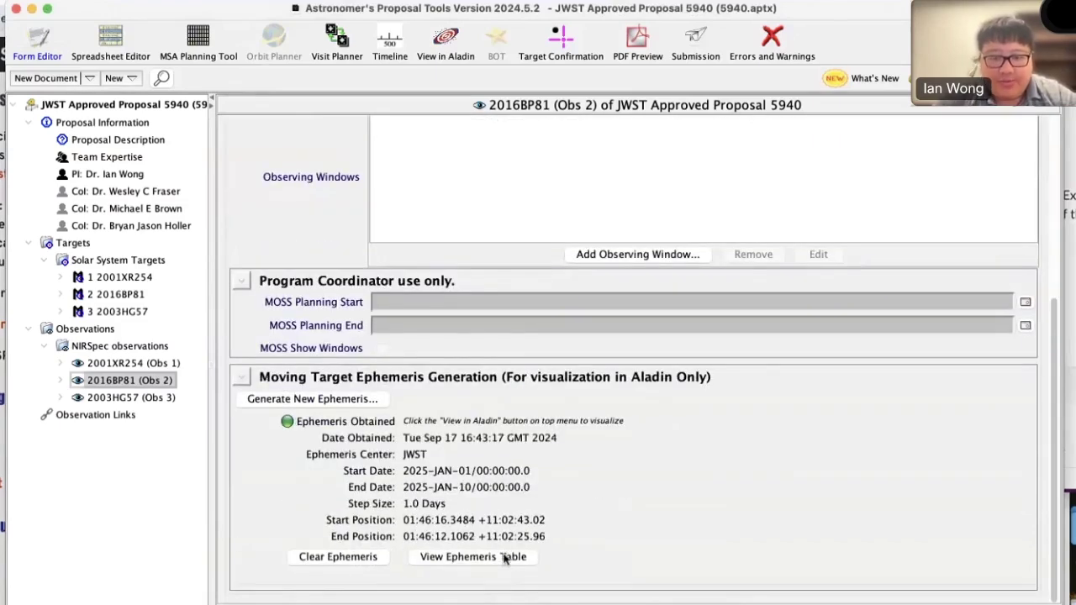
{"action": "left_click", "coordinate": [507, 557]}
{"action": "left_click_drag", "start_coordinate": [495, 139], "coordinate": [626, 209]}
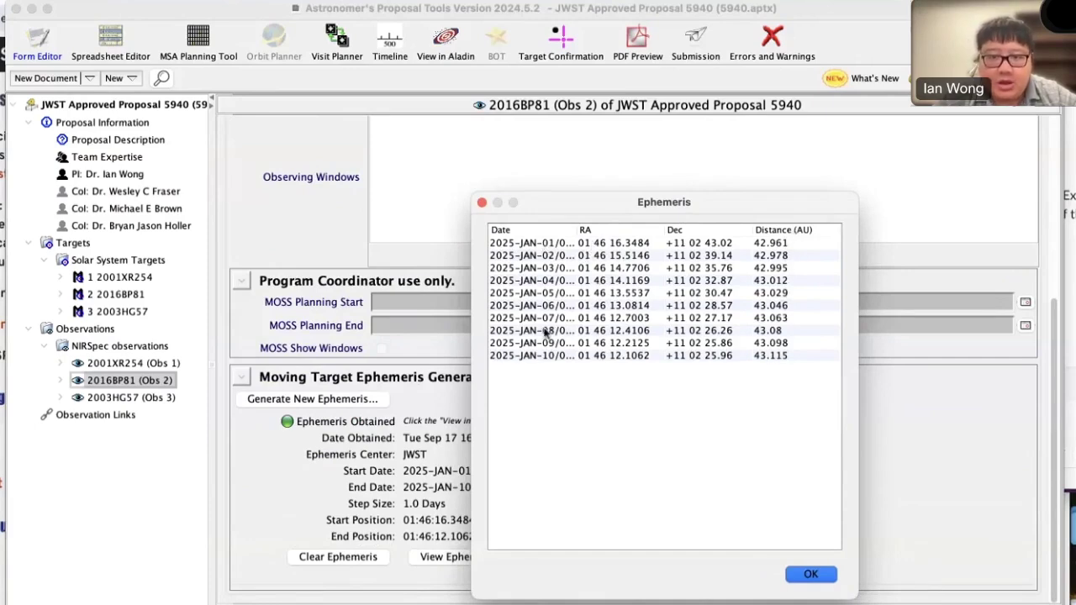
{"action": "left_click", "coordinate": [811, 575]}
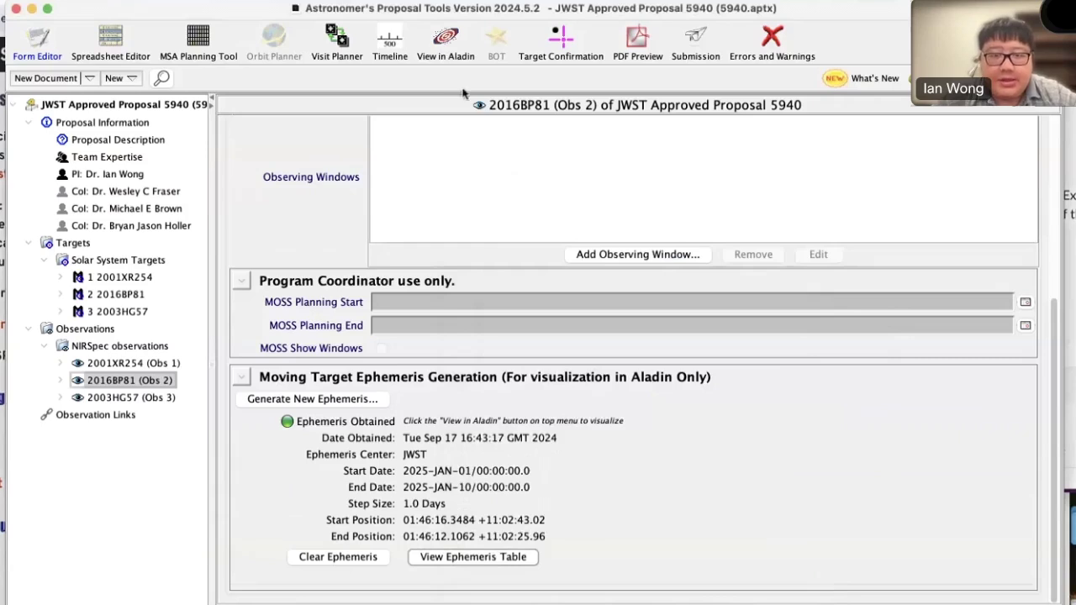
- View the 2016BP81 observation (Obs 2) in Aladin with the field of view displayed over the DSS sky image
{"action": "left_click", "coordinate": [446, 44]}
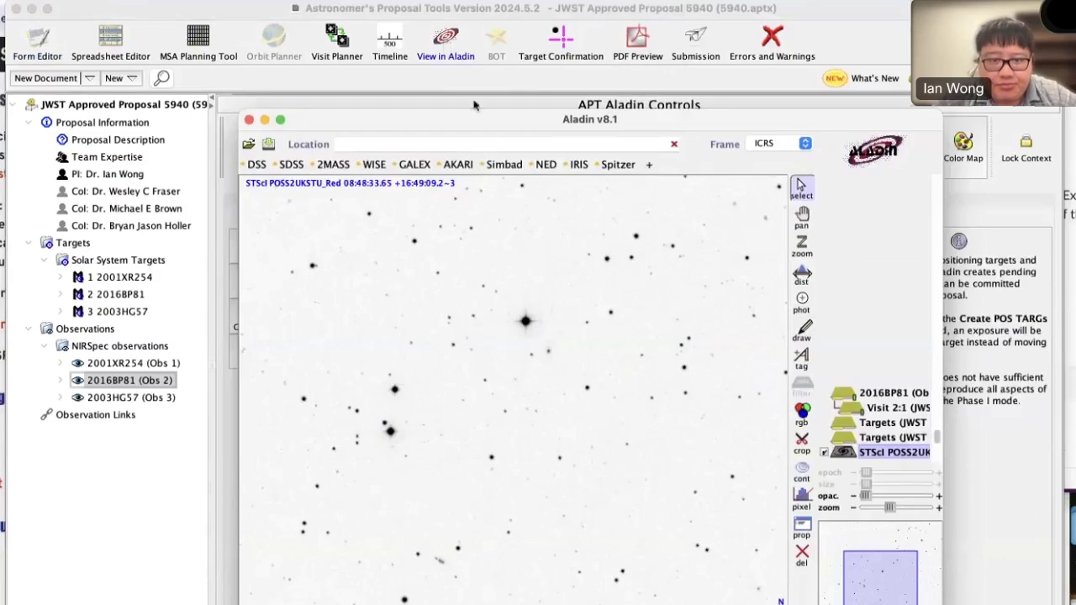
{"action": "left_click_drag", "start_coordinate": [501, 129], "coordinate": [507, 217]}
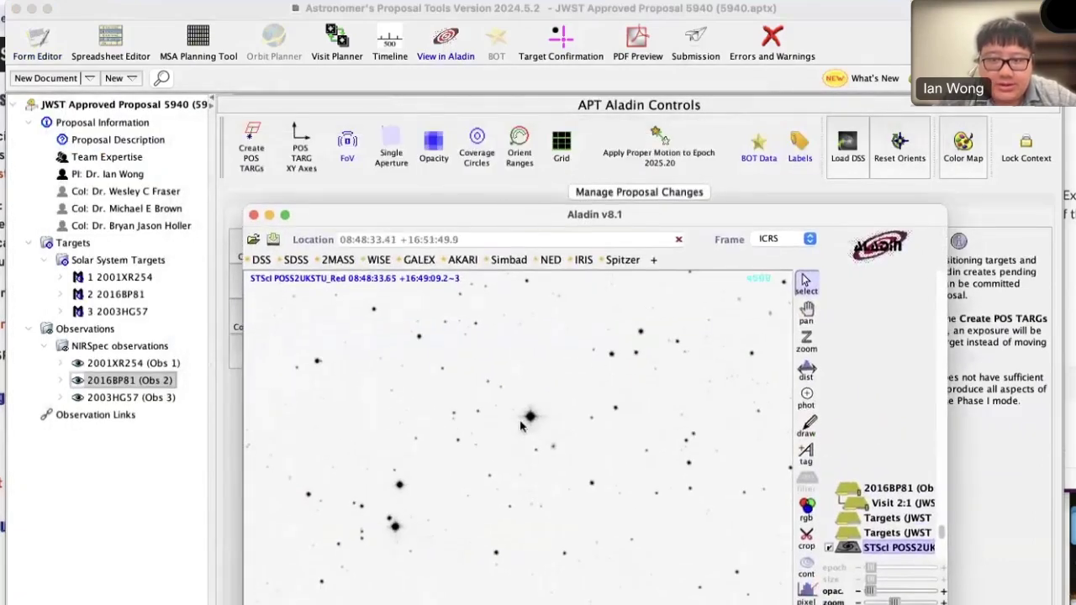
{"action": "left_click", "coordinate": [351, 151]}
{"action": "left_click", "coordinate": [349, 149]}
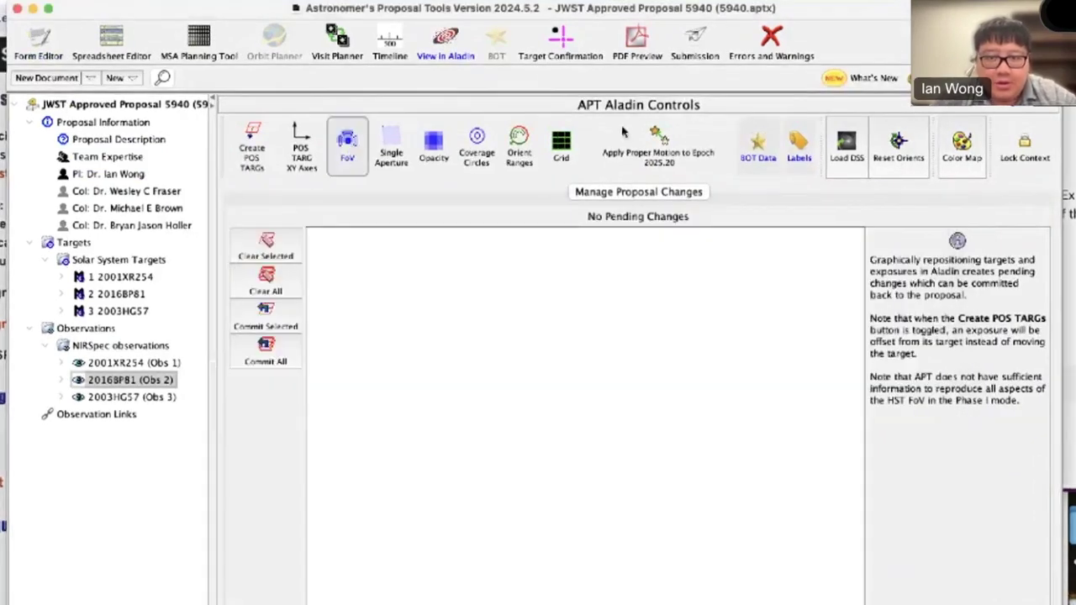
{"action": "left_click", "coordinate": [854, 156]}
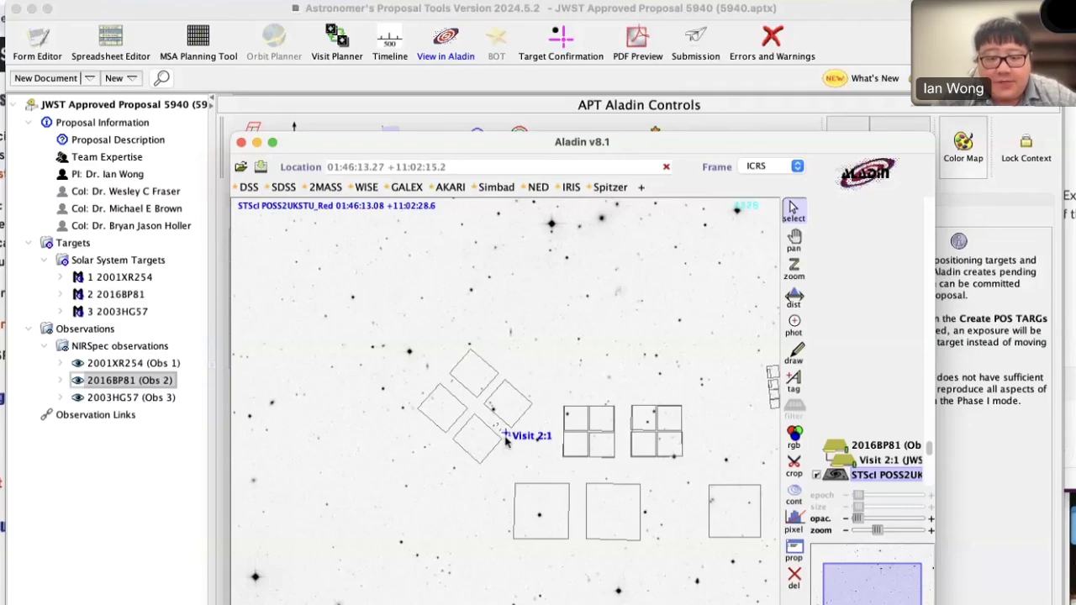
- Examine the Visit 2:1 pointing close up in Aladin, including the aperture and dither pattern at the target position
{"action": "scroll", "coordinate": [505, 440], "scroll_direction": "up", "scroll_amount": 2}
{"action": "scroll", "coordinate": [507, 431], "scroll_direction": "down", "scroll_amount": 2}
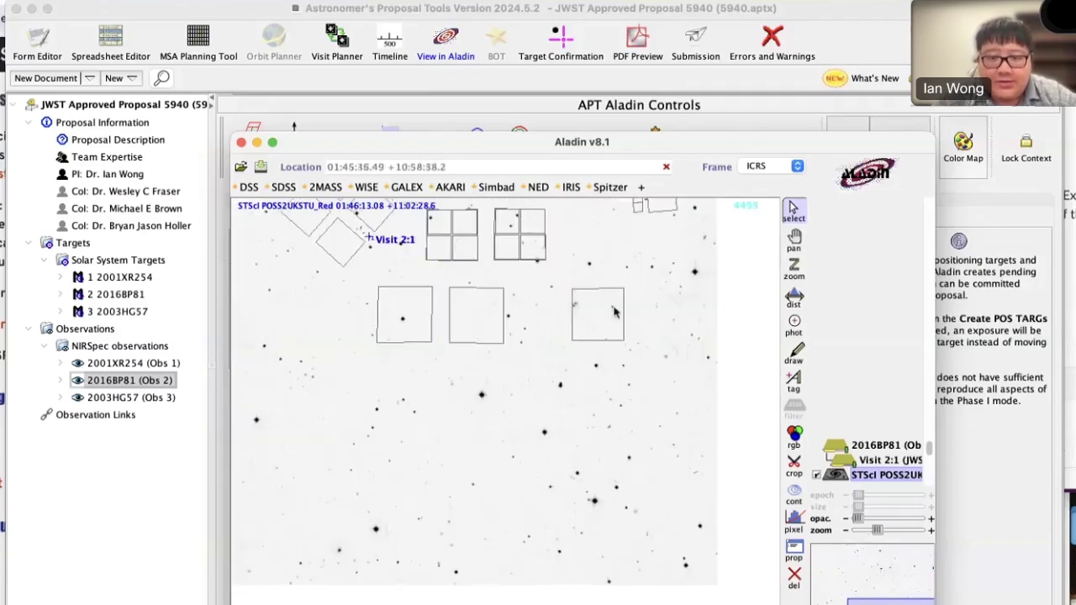
{"action": "left_click", "coordinate": [793, 241]}
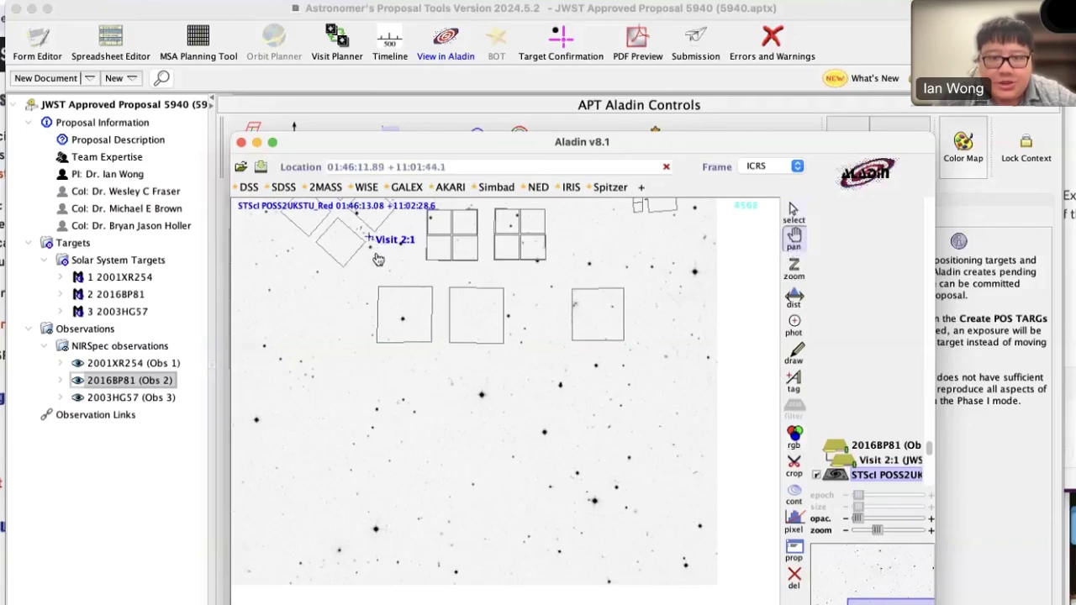
{"action": "left_click", "coordinate": [796, 271]}
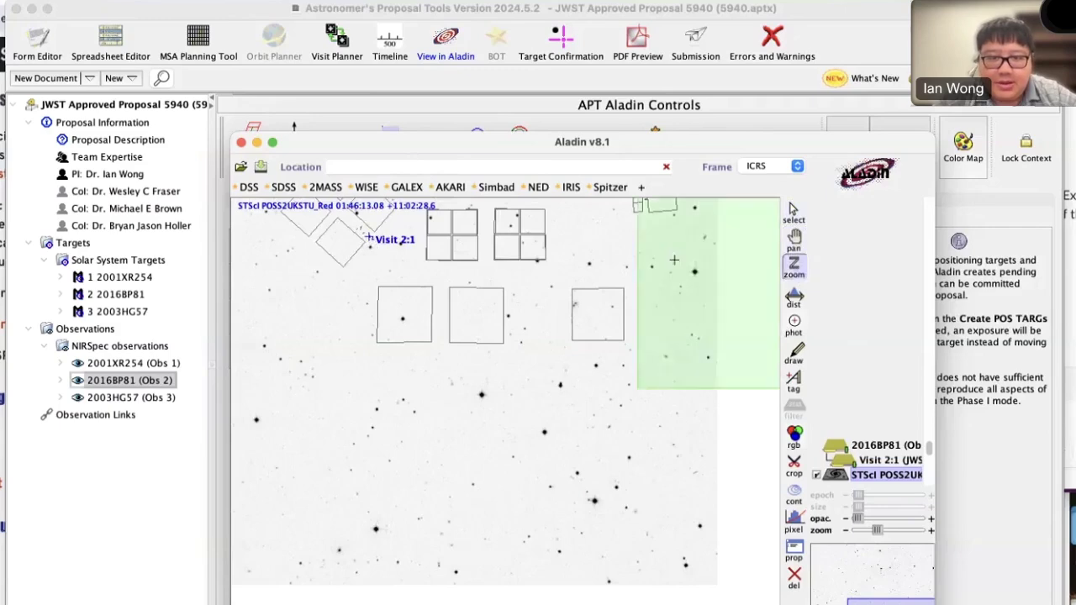
{"action": "left_click", "coordinate": [374, 240]}
{"action": "left_click", "coordinate": [498, 408]}
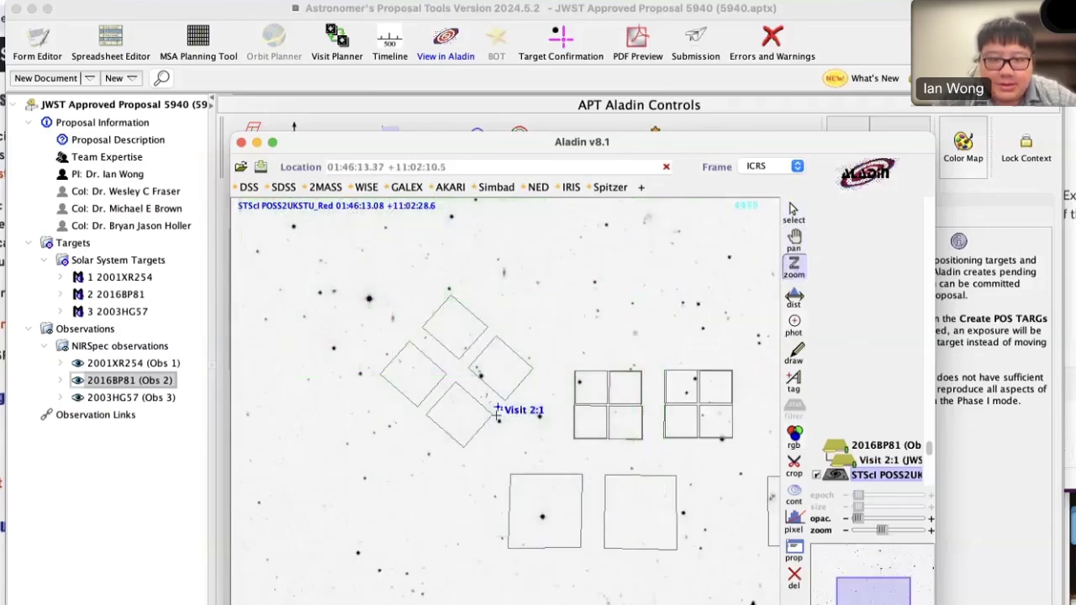
{"action": "left_click", "coordinate": [492, 413]}
{"action": "left_click", "coordinate": [485, 416]}
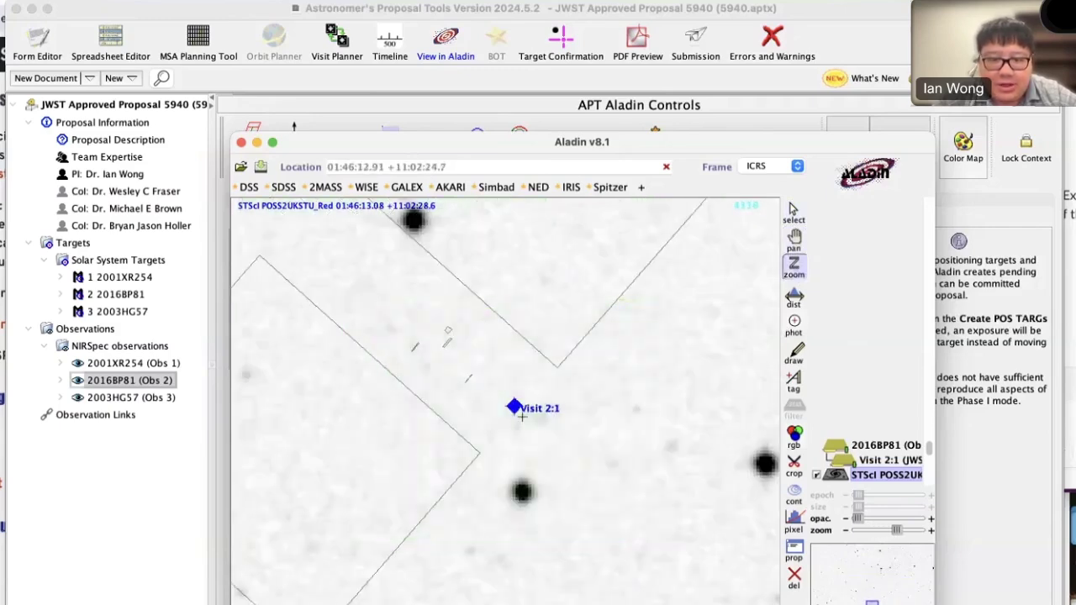
{"action": "left_click", "coordinate": [489, 415]}
{"action": "left_click", "coordinate": [504, 412]}
{"action": "left_click", "coordinate": [519, 400]}
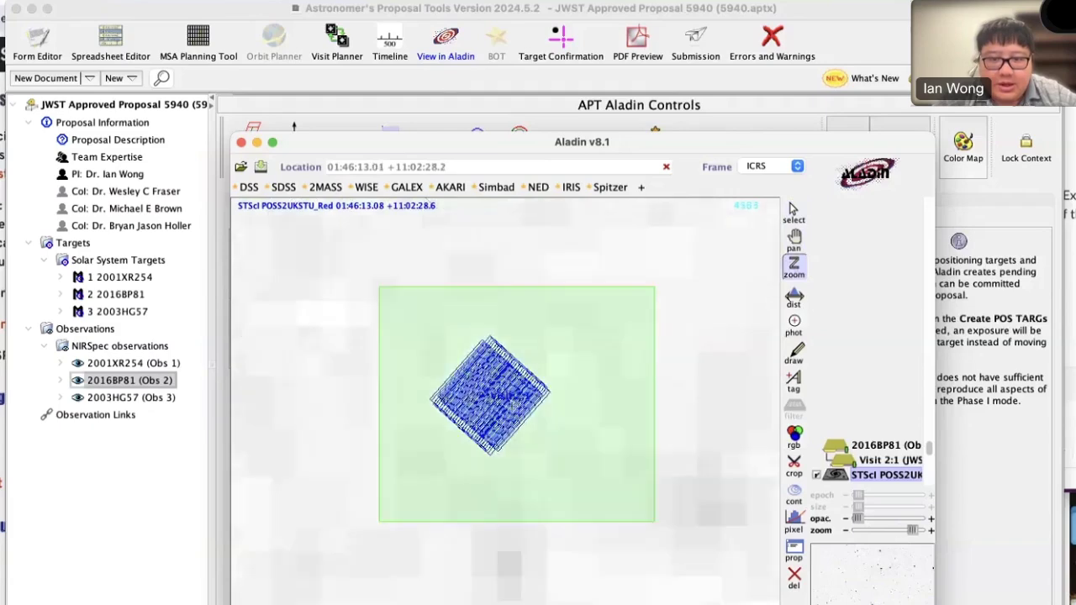
{"action": "left_click", "coordinate": [496, 422]}
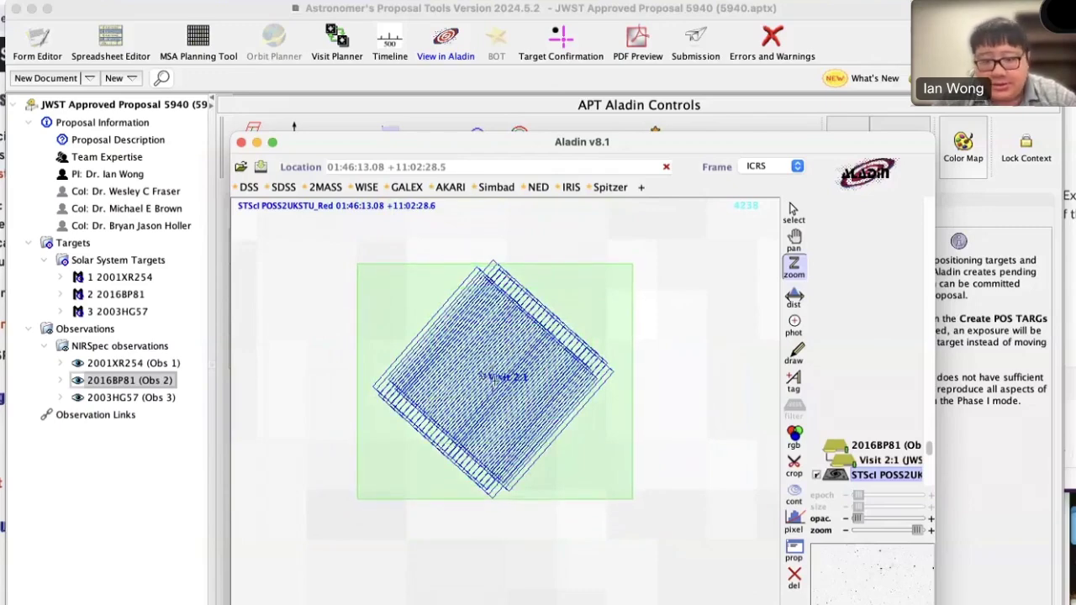
- Examine the ephemeris track of 2001XR254 (Obs 1) around the 2024-NOV-23 position against the background stars and instrument apertures
{"action": "scroll", "coordinate": [494, 381], "scroll_direction": "down", "scroll_amount": 2}
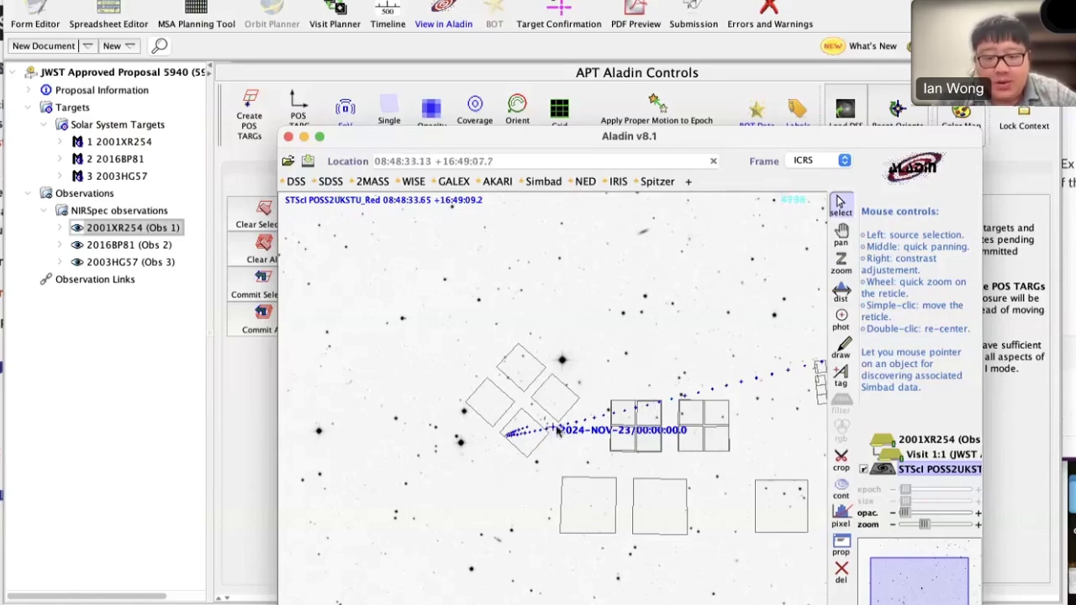
{"action": "scroll", "coordinate": [554, 430], "scroll_direction": "up", "scroll_amount": 1}
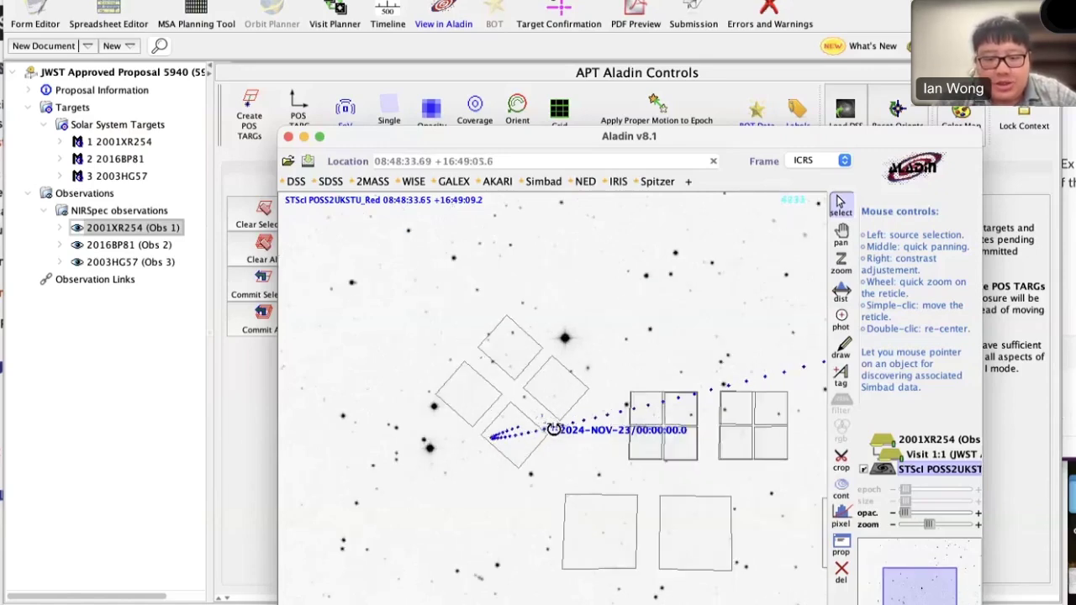
{"action": "scroll", "coordinate": [553, 429], "scroll_direction": "up", "scroll_amount": 3}
{"action": "scroll", "coordinate": [553, 430], "scroll_direction": "down", "scroll_amount": 1}
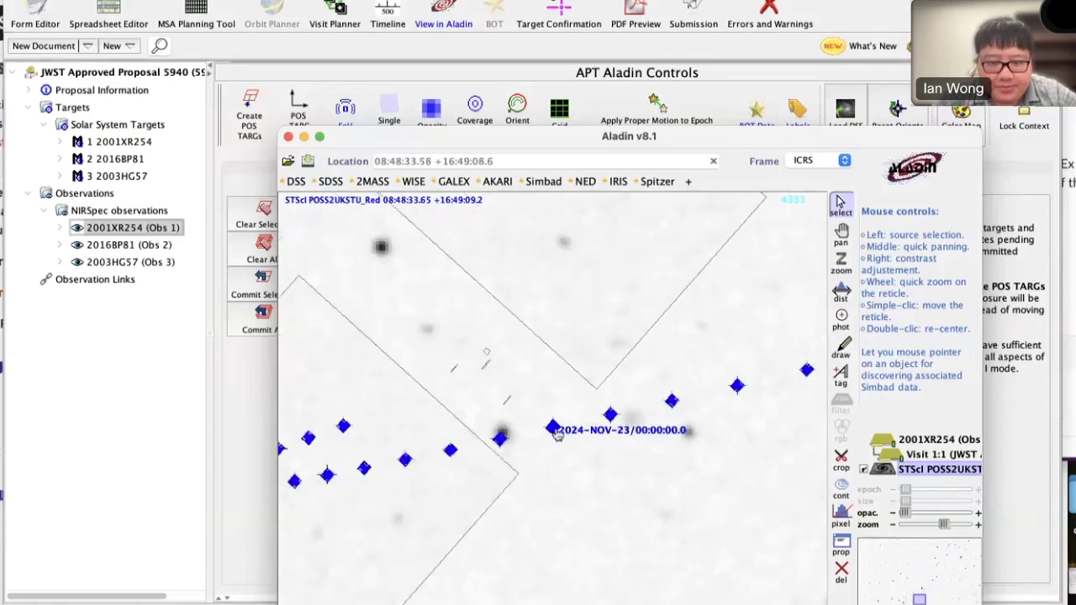
{"action": "scroll", "coordinate": [556, 431], "scroll_direction": "down", "scroll_amount": 2}
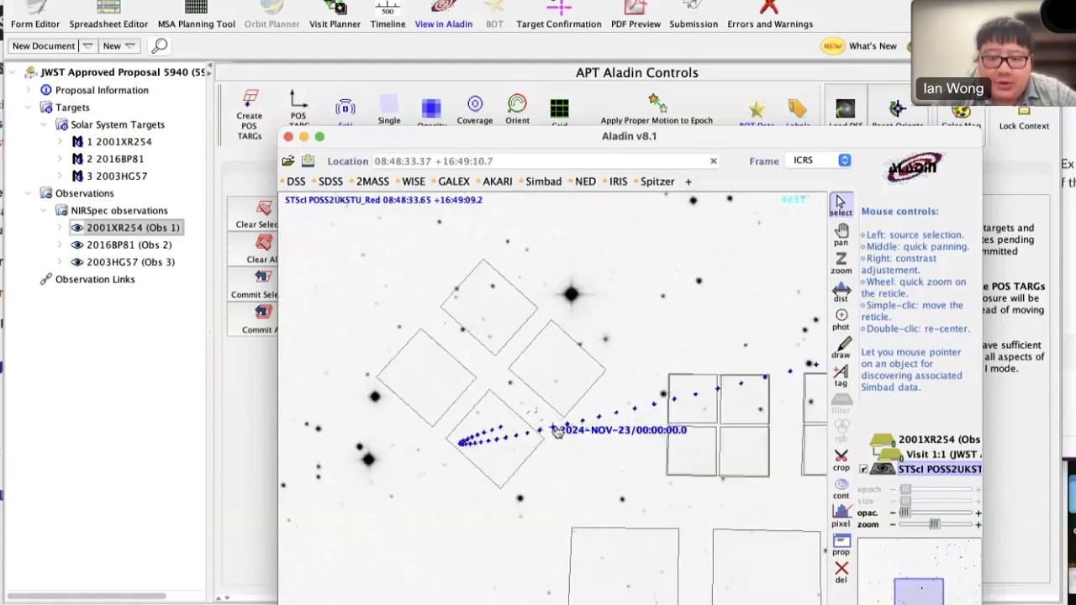